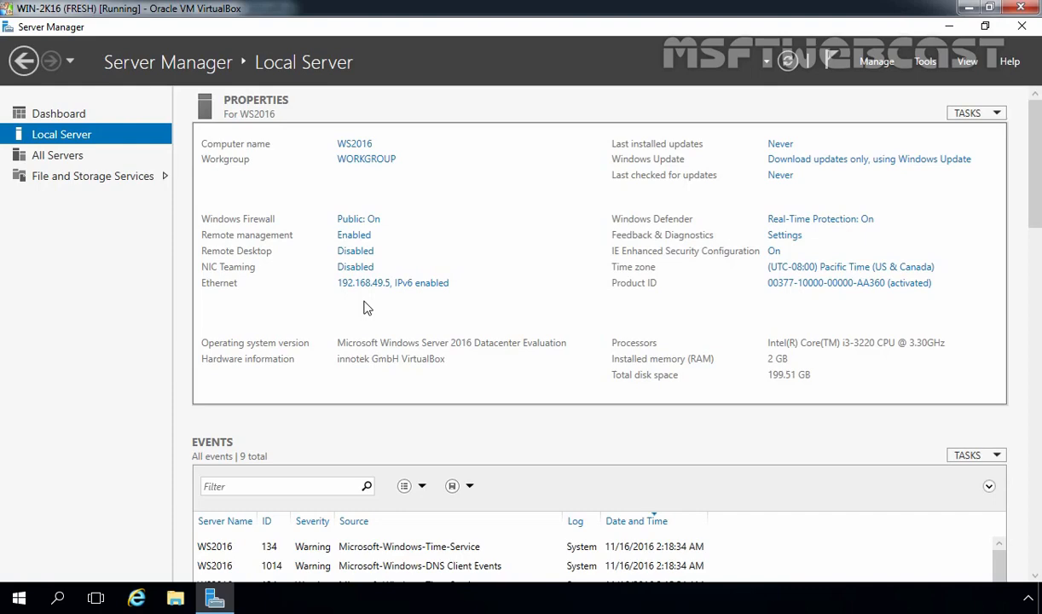
Open the Manage menu from WS2016's Local Server page in Server Manager
{"action": "left_click", "coordinate": [877, 63]}
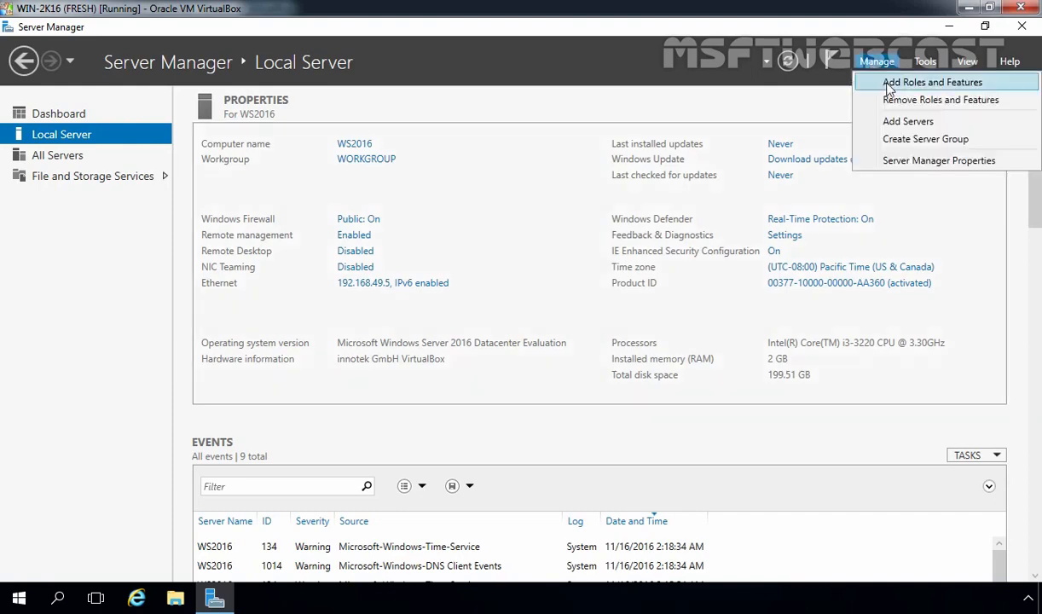
Start a role-based Add Roles and Features installation targeting server WS2016
{"action": "left_click", "coordinate": [889, 85]}
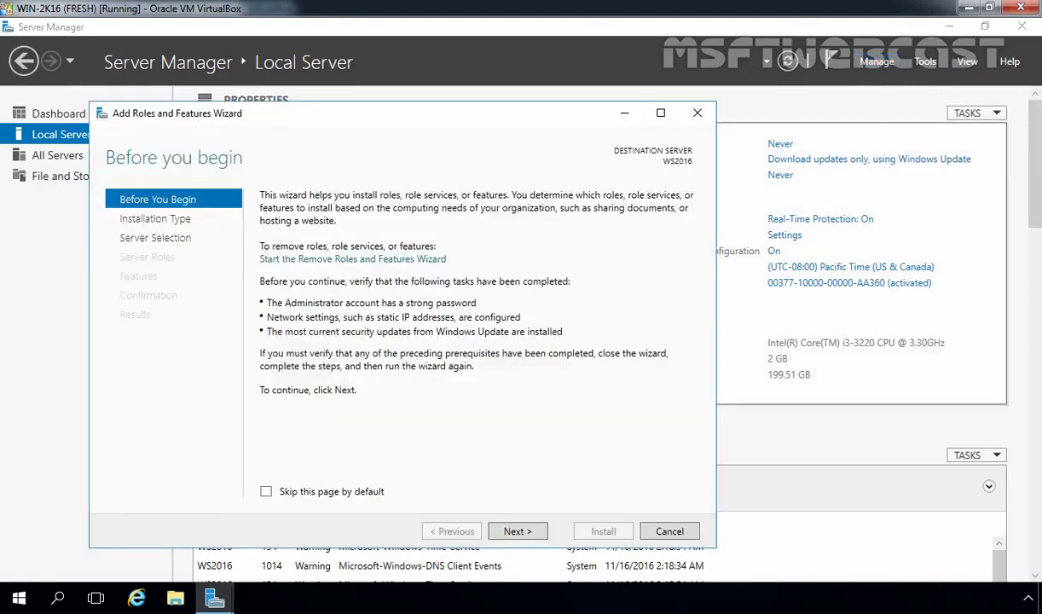
{"action": "left_click", "coordinate": [514, 531]}
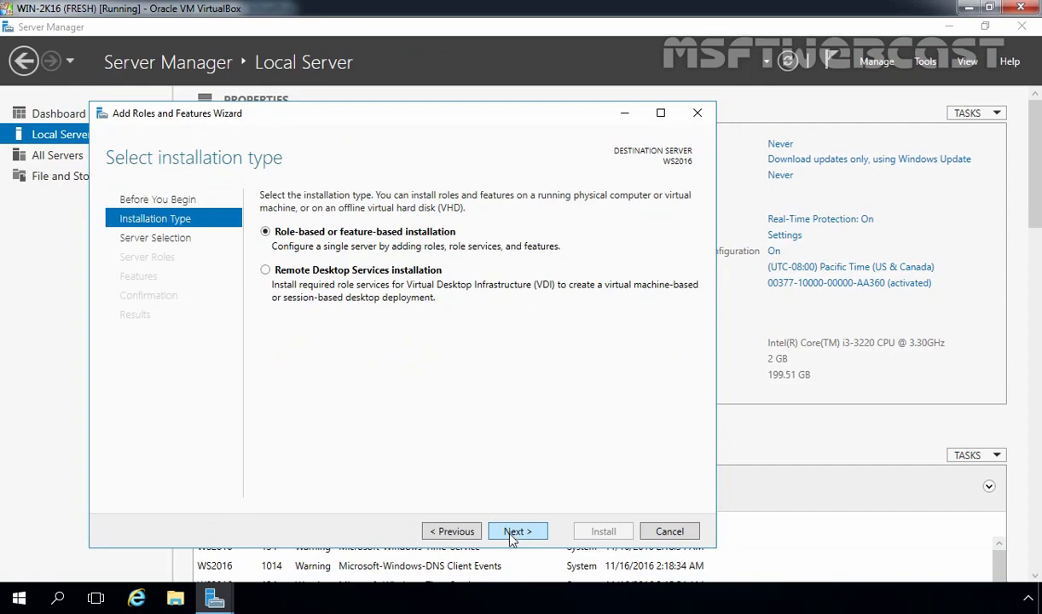
{"action": "left_click", "coordinate": [511, 535]}
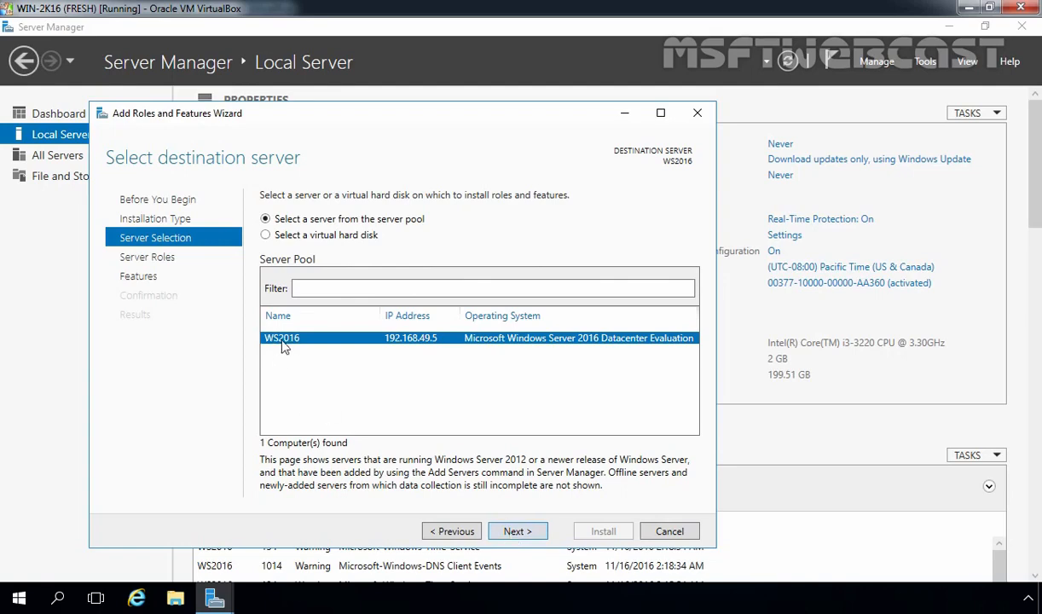
{"action": "left_click", "coordinate": [522, 534]}
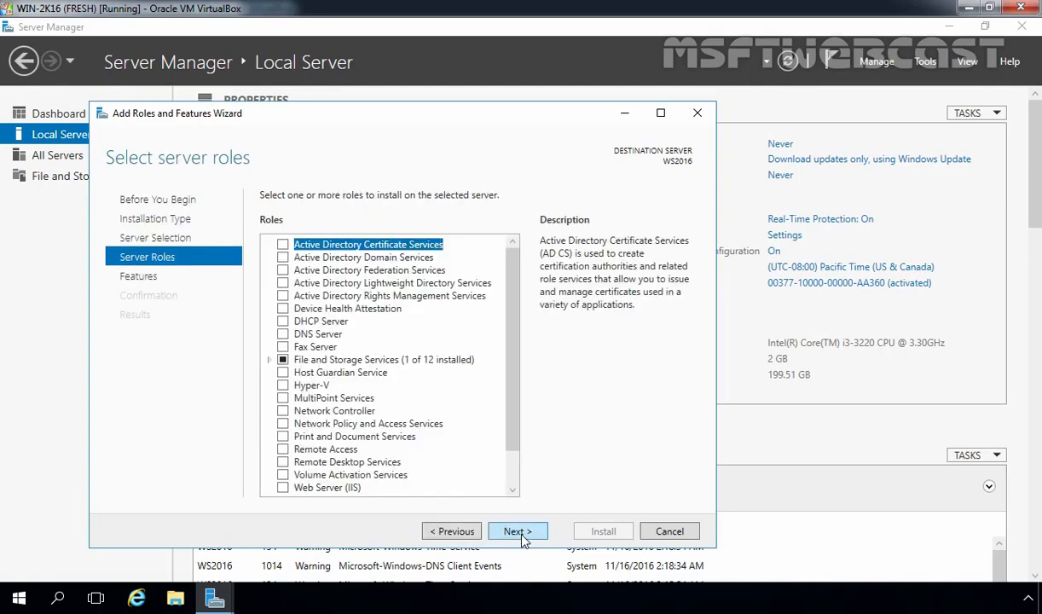
Tick Active Directory Domain Services with its required management features, then select DHCP Server
{"action": "left_click", "coordinate": [316, 257]}
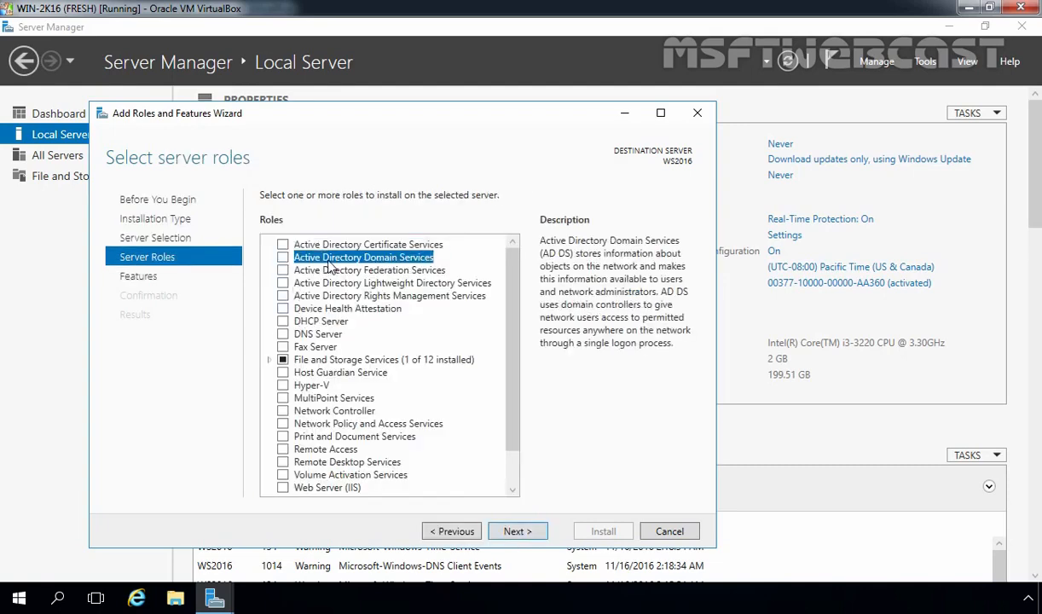
{"action": "left_click", "coordinate": [283, 257]}
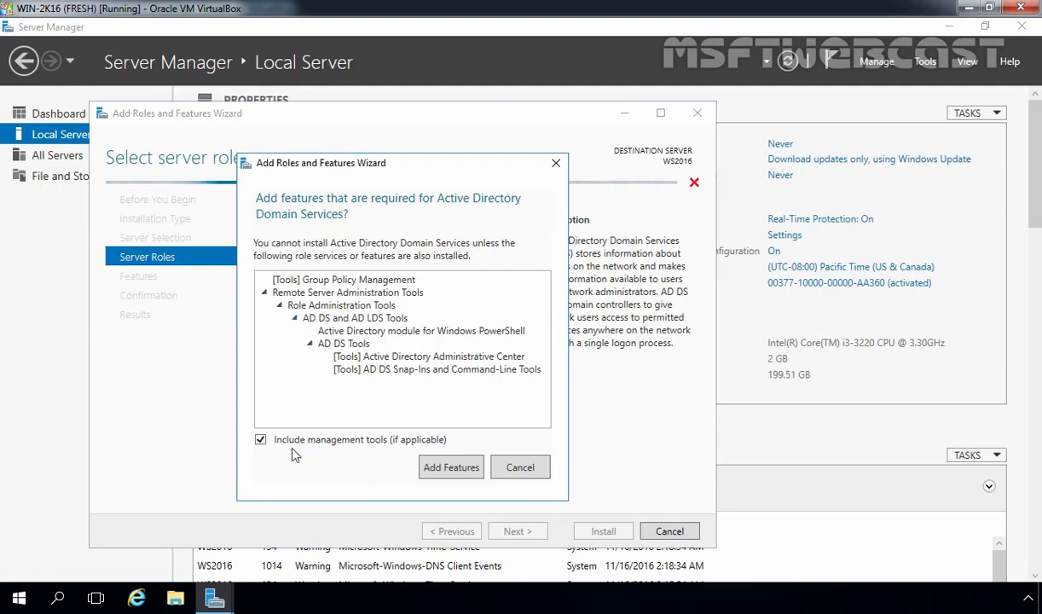
{"action": "left_click", "coordinate": [450, 468]}
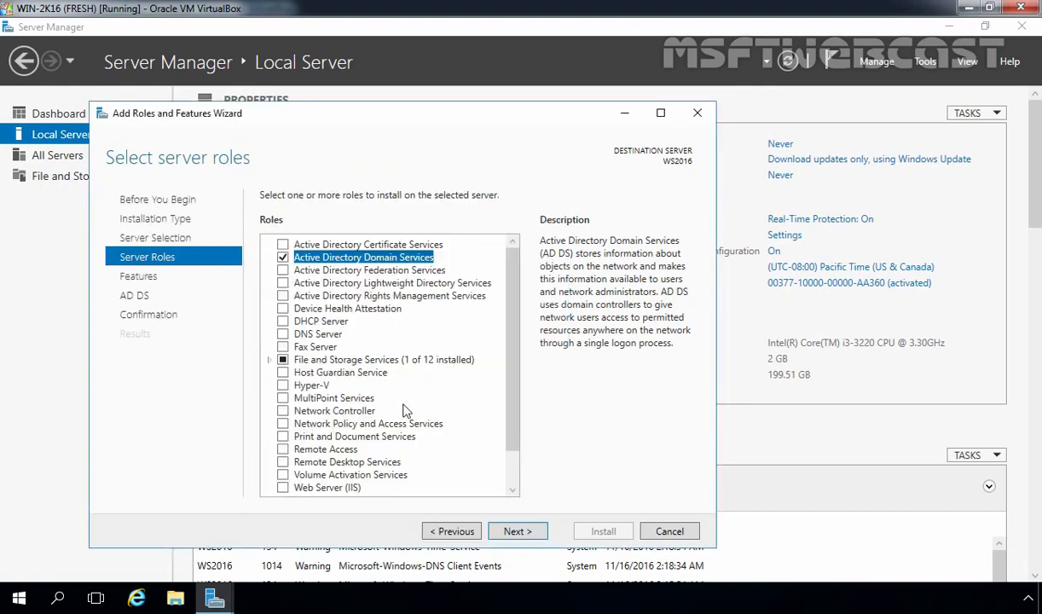
{"action": "left_click", "coordinate": [300, 318]}
Add the DHCP Server and DNS Server roles along with their required features
{"action": "left_click", "coordinate": [290, 322]}
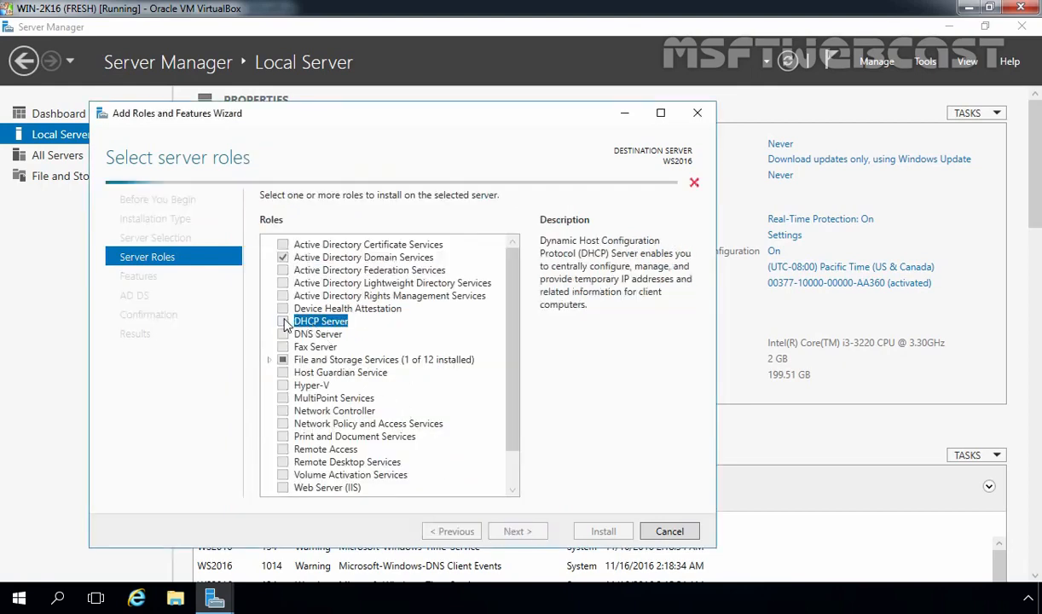
{"action": "left_click", "coordinate": [457, 460]}
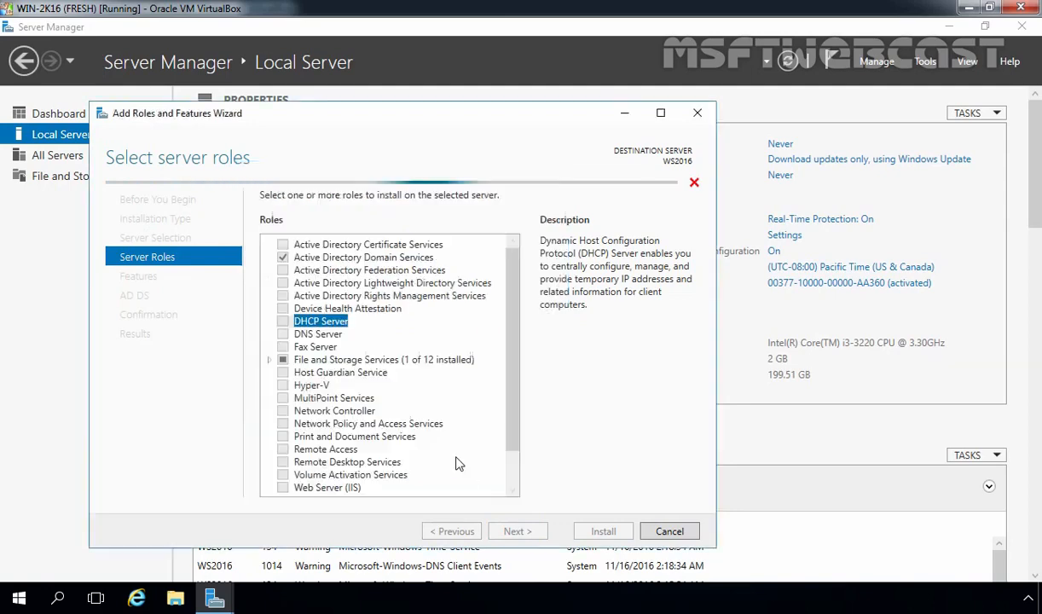
{"action": "left_click", "coordinate": [305, 334]}
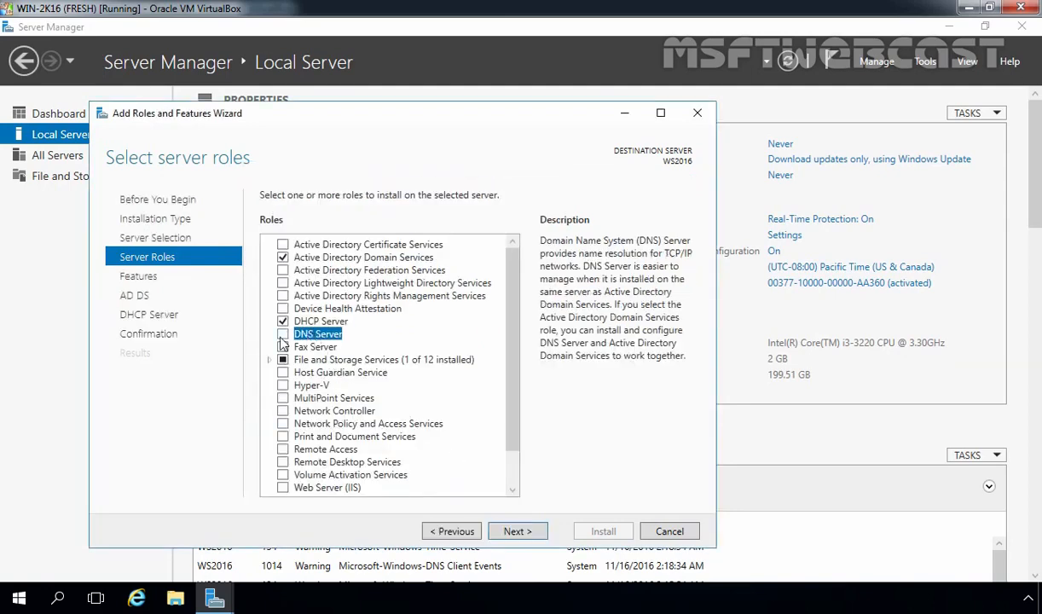
{"action": "left_click", "coordinate": [282, 333]}
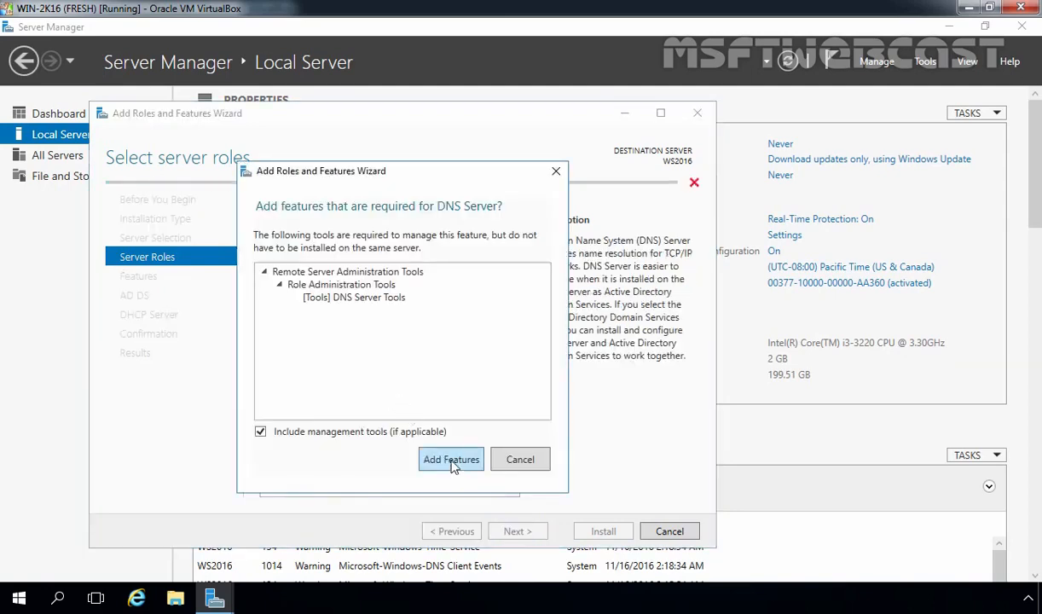
{"action": "left_click", "coordinate": [452, 463]}
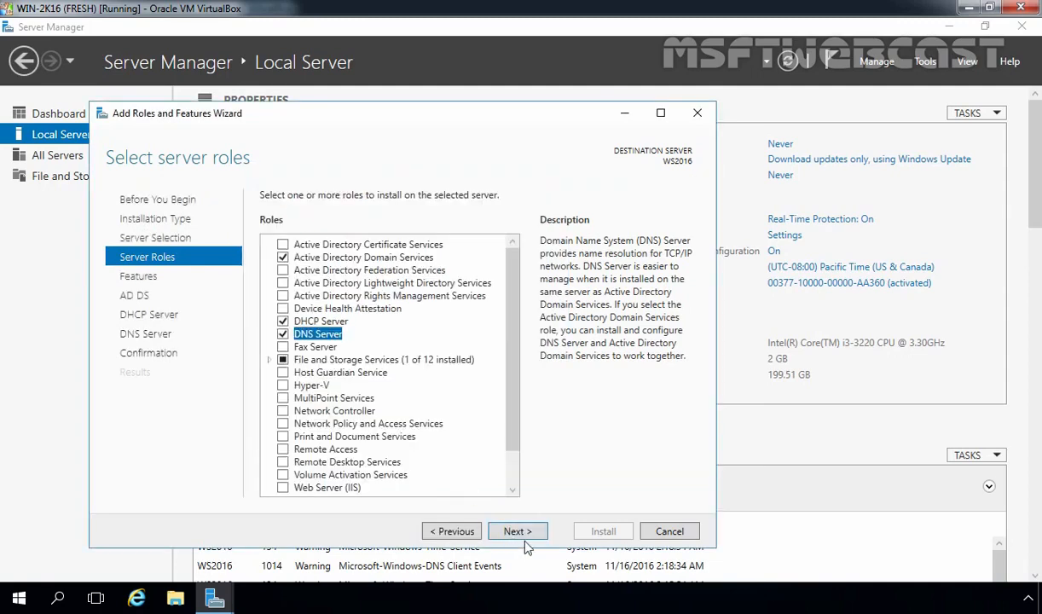
Advance past the Features, AD DS, DHCP Server and DNS Server pages to the confirmation
{"action": "left_click", "coordinate": [515, 532]}
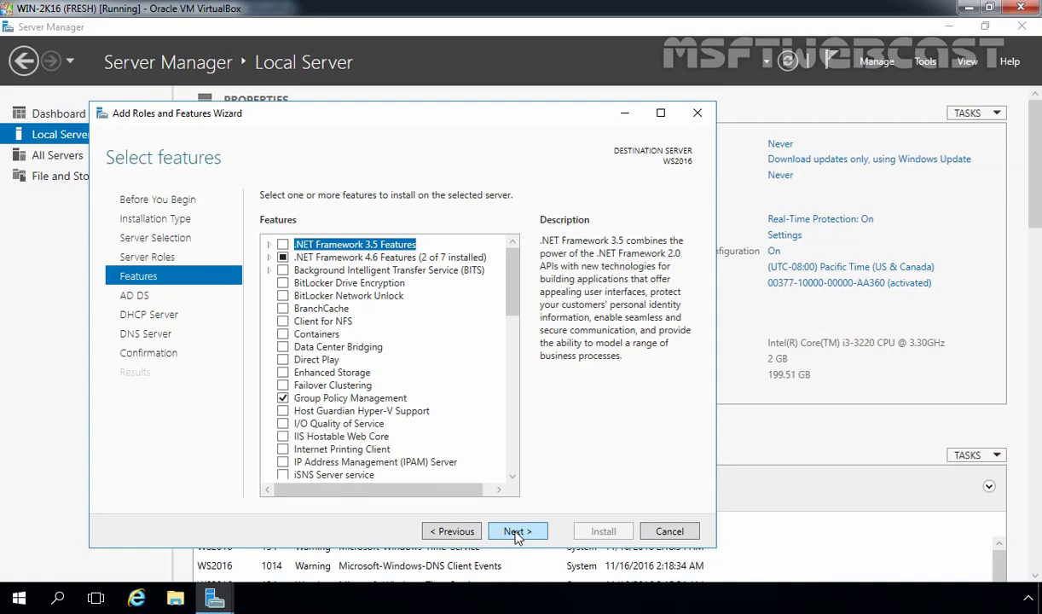
{"action": "left_click", "coordinate": [516, 532]}
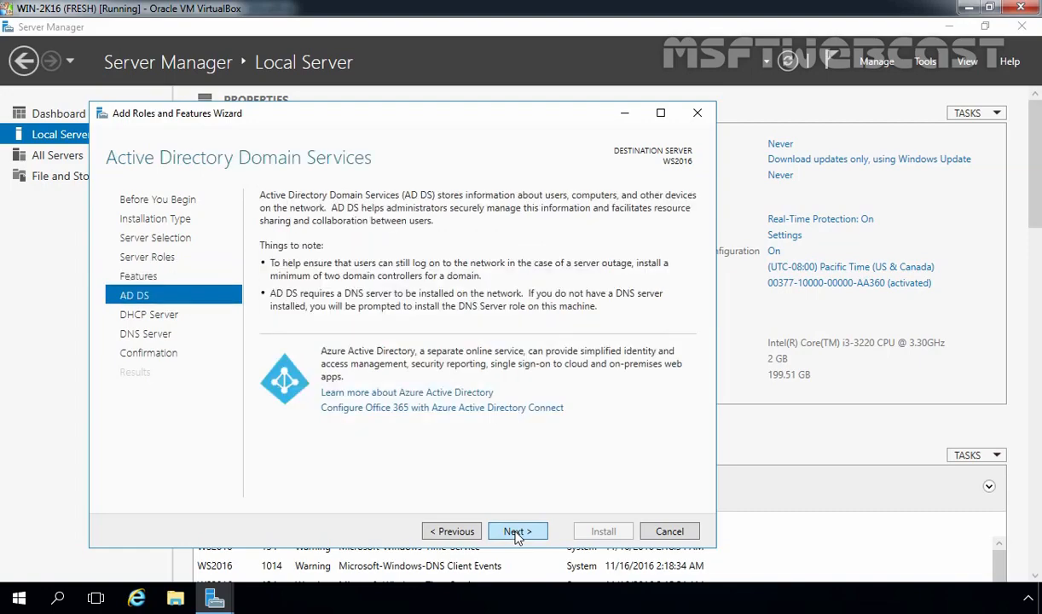
{"action": "left_click", "coordinate": [516, 532]}
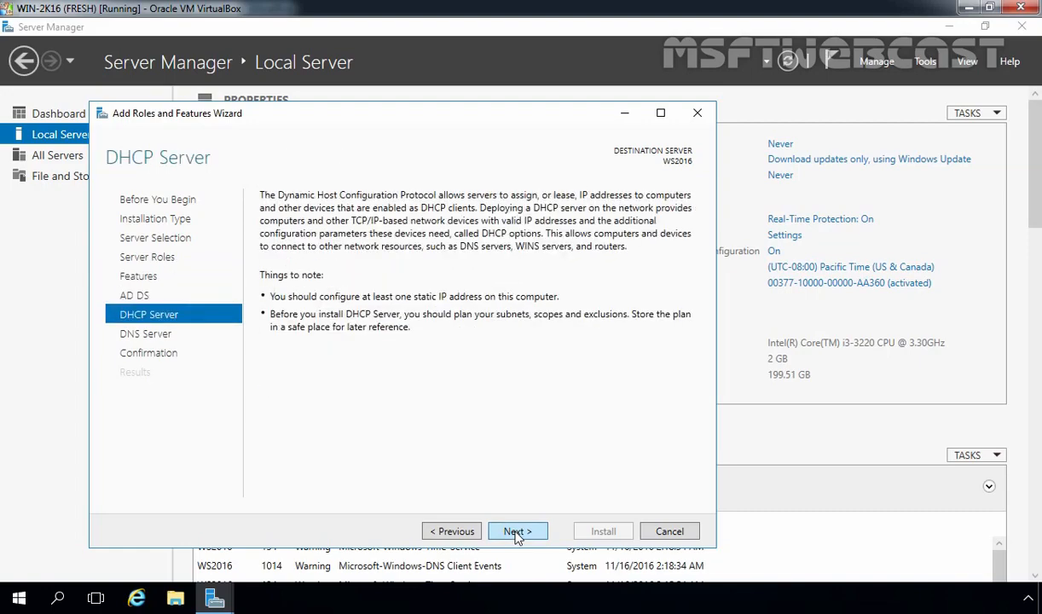
{"action": "left_click", "coordinate": [516, 532]}
{"action": "left_click", "coordinate": [516, 532]}
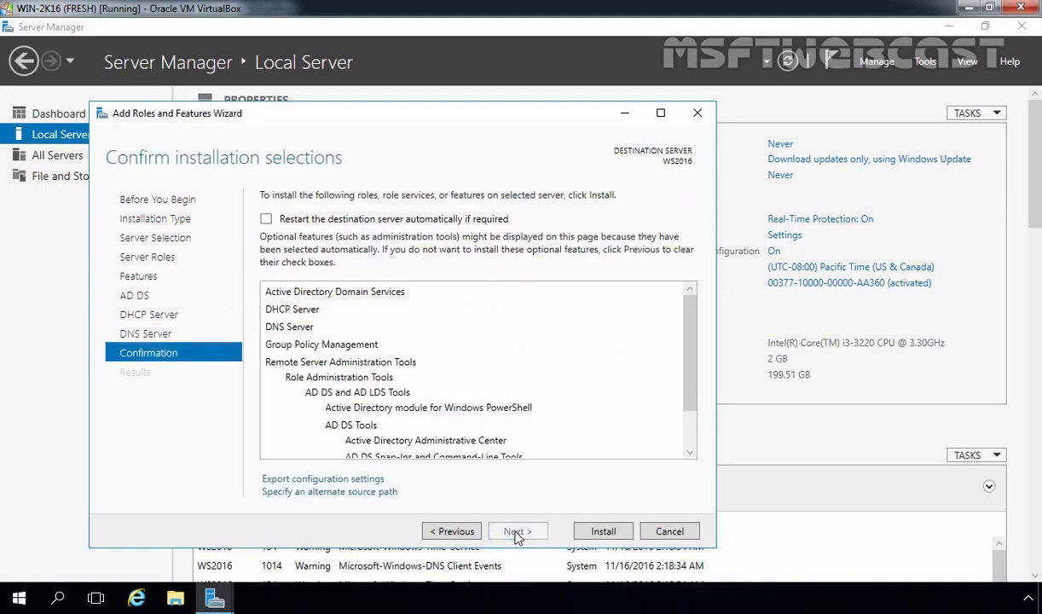
Install the AD DS, DHCP Server and DNS Server roles on WS2016
{"action": "left_click", "coordinate": [603, 531]}
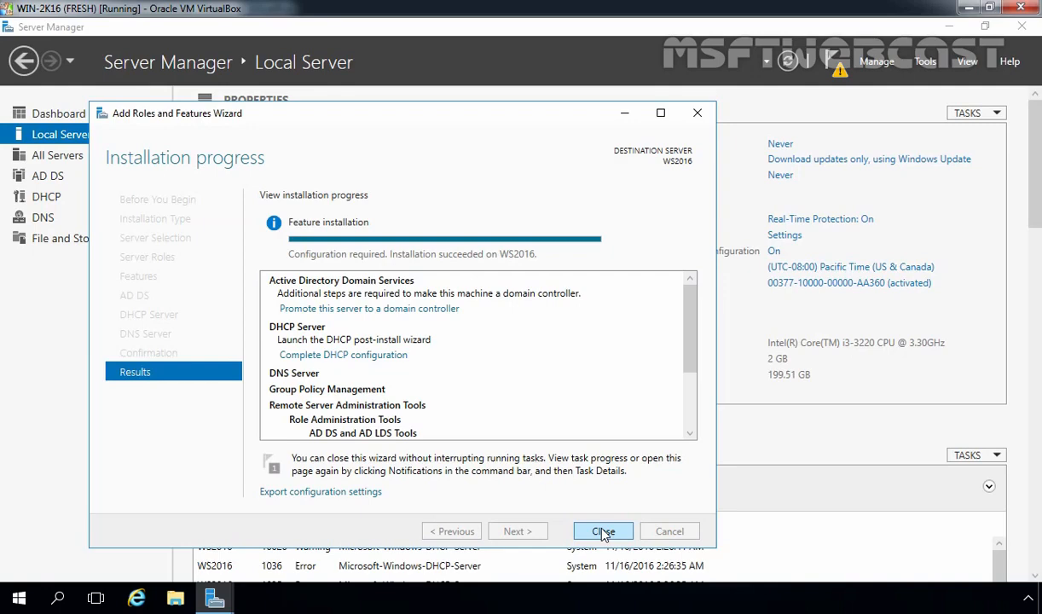
Promote the server to a domain controller in a new forest with root domain mylab.local
{"action": "left_click", "coordinate": [337, 310]}
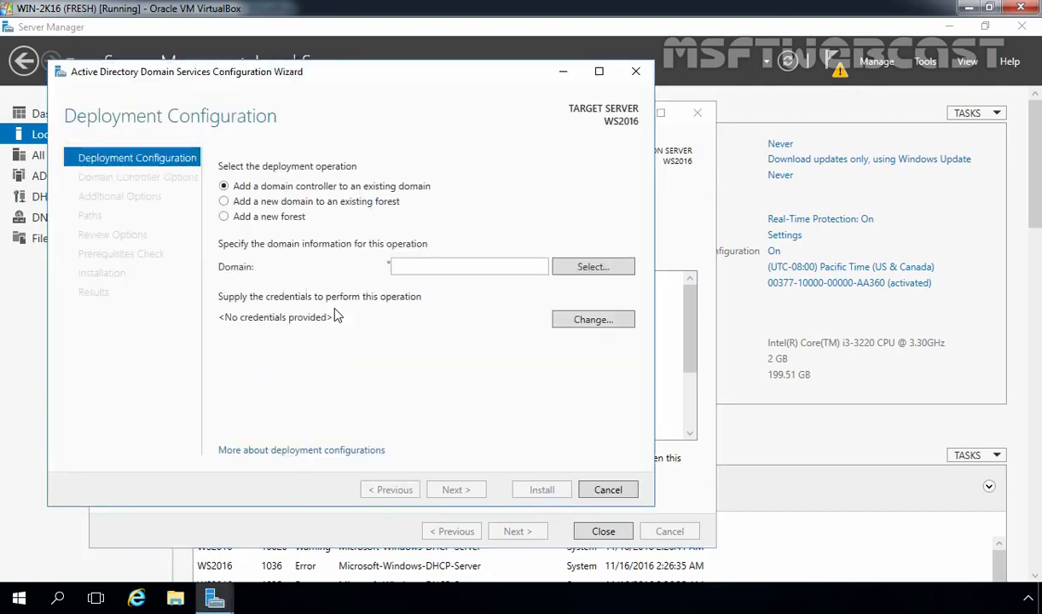
{"action": "left_click", "coordinate": [266, 220]}
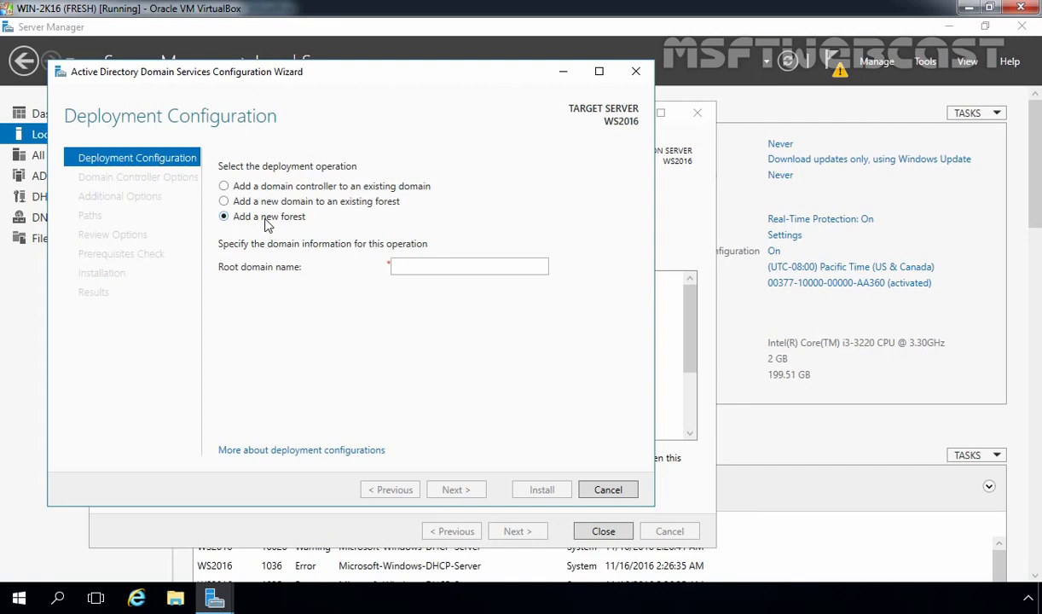
{"action": "left_click", "coordinate": [408, 265]}
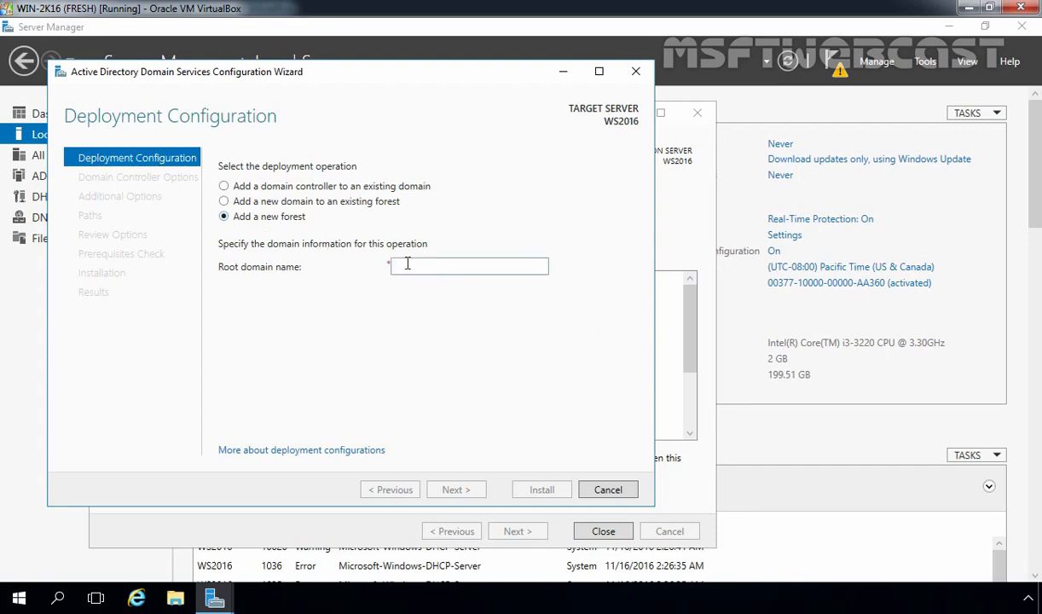
{"action": "type", "text": "mylab.lo"}
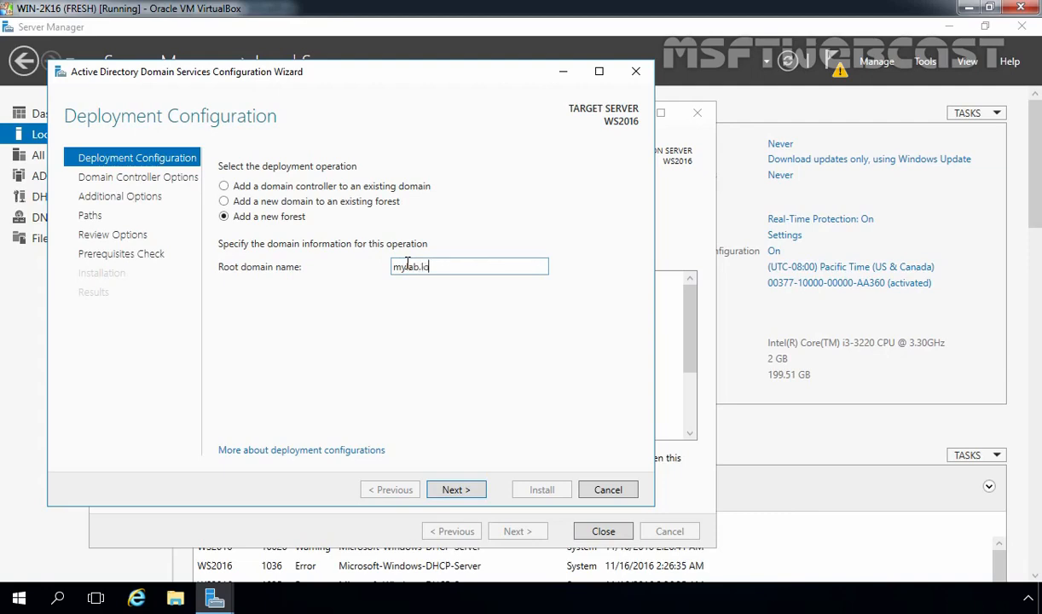
{"action": "type", "text": "cal"}
{"action": "left_click", "coordinate": [462, 491]}
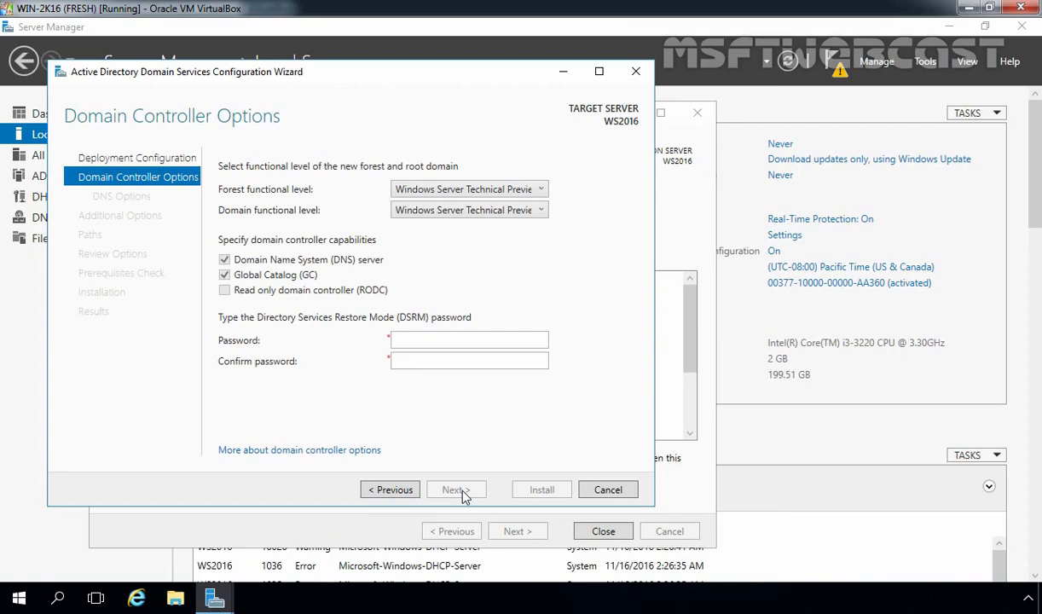
Enter and confirm the Directory Services Restore Mode password
{"action": "left_click", "coordinate": [435, 341]}
{"action": "type", "text": "P@ssw0rd"}
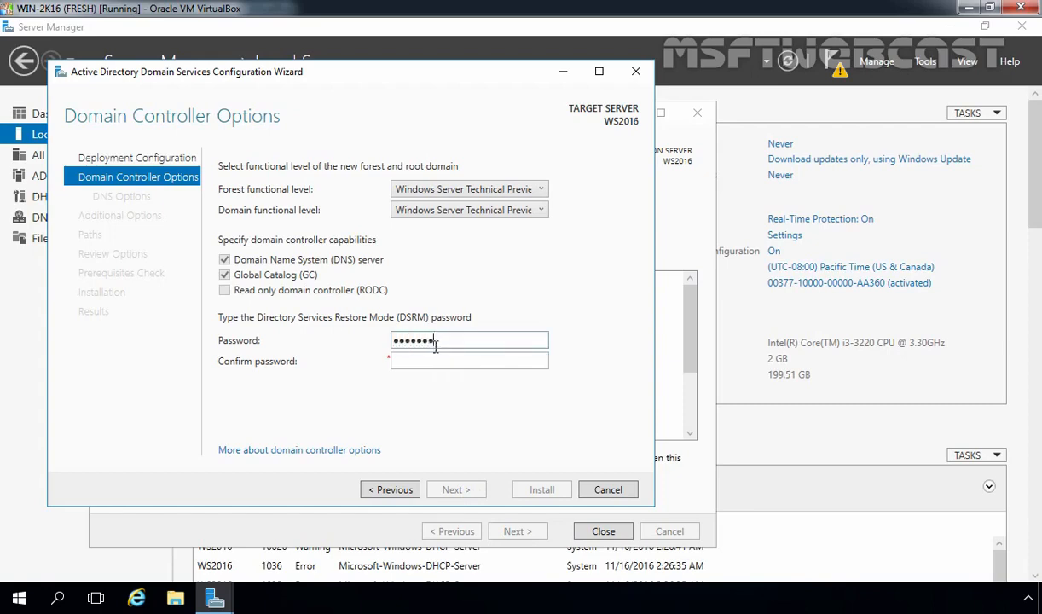
{"action": "key", "text": "Tab"}
{"action": "type", "text": "P@ssw0rd"}
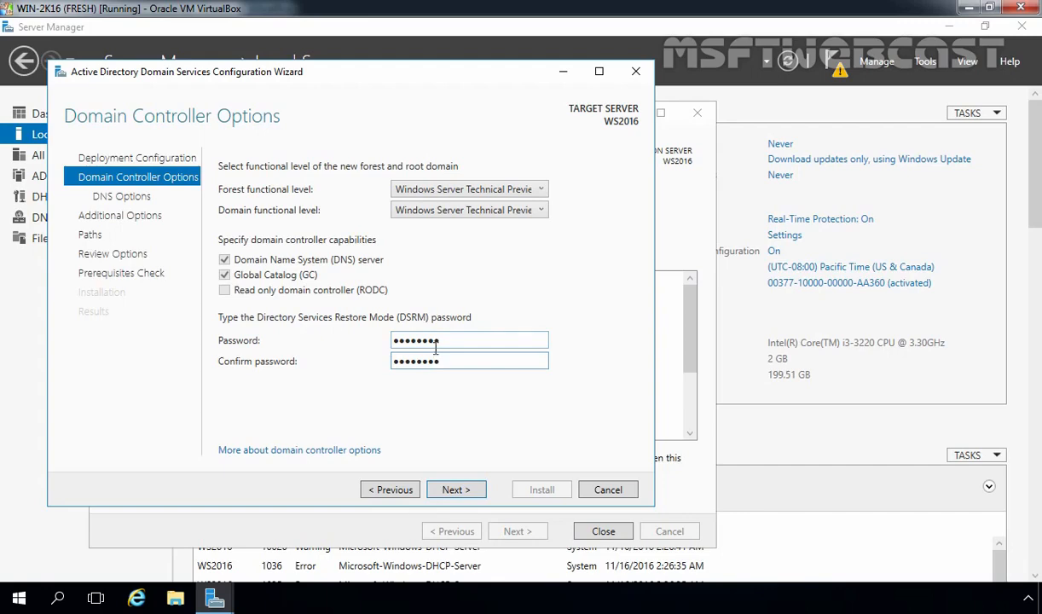
Keep no DNS delegation, NetBIOS name MYLAB and default folders, then run prerequisite checks
{"action": "left_click", "coordinate": [456, 491]}
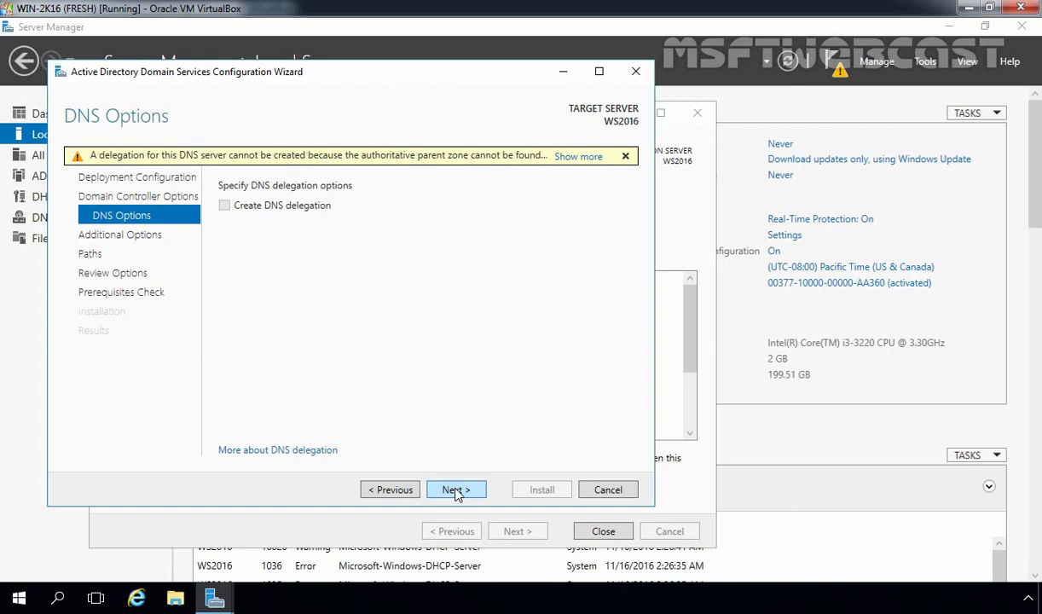
{"action": "left_click", "coordinate": [456, 491]}
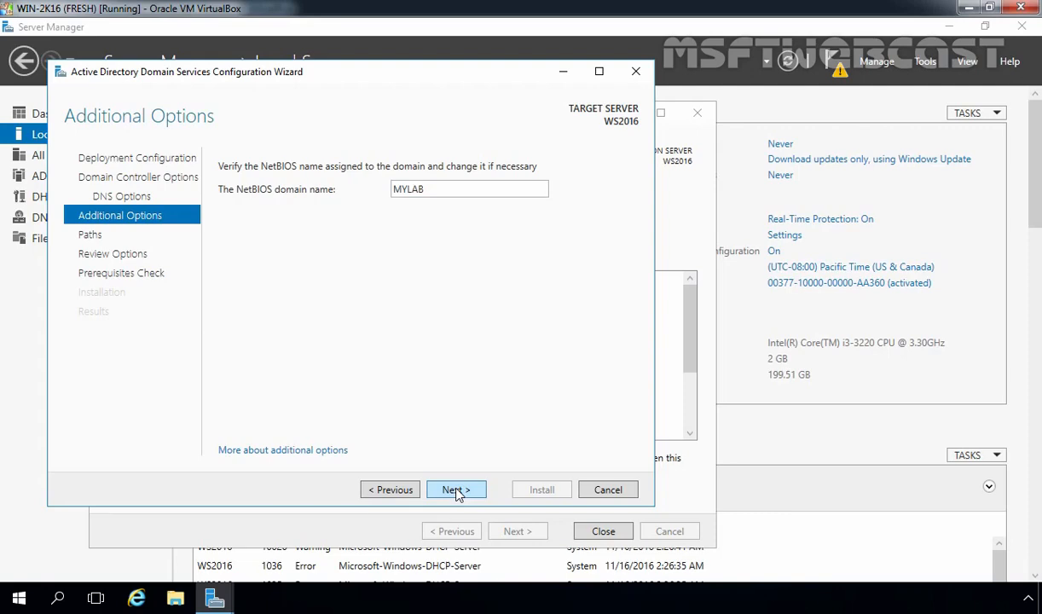
{"action": "left_click", "coordinate": [456, 491]}
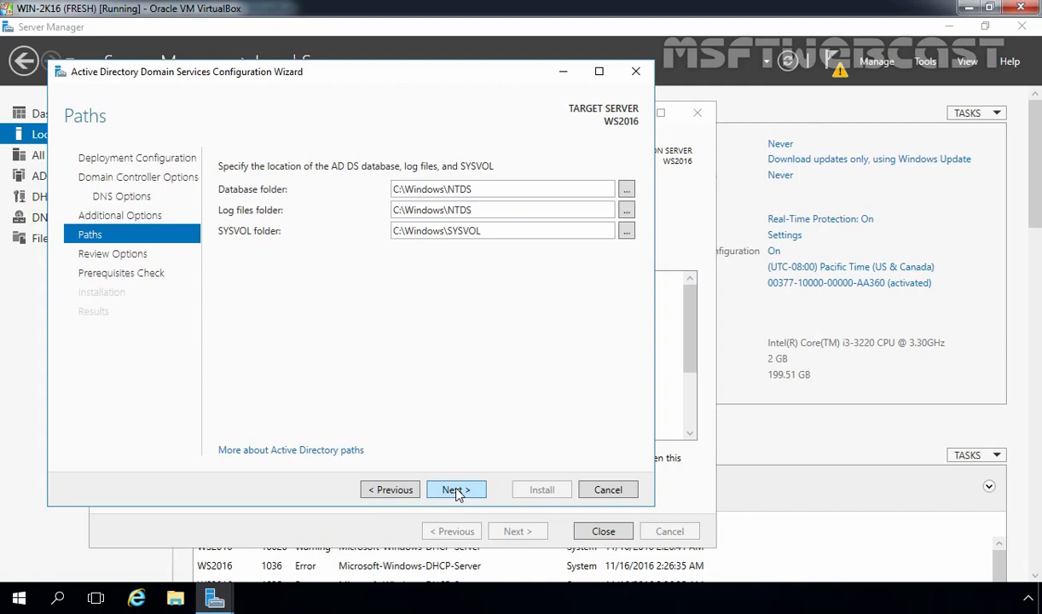
{"action": "left_click", "coordinate": [456, 490]}
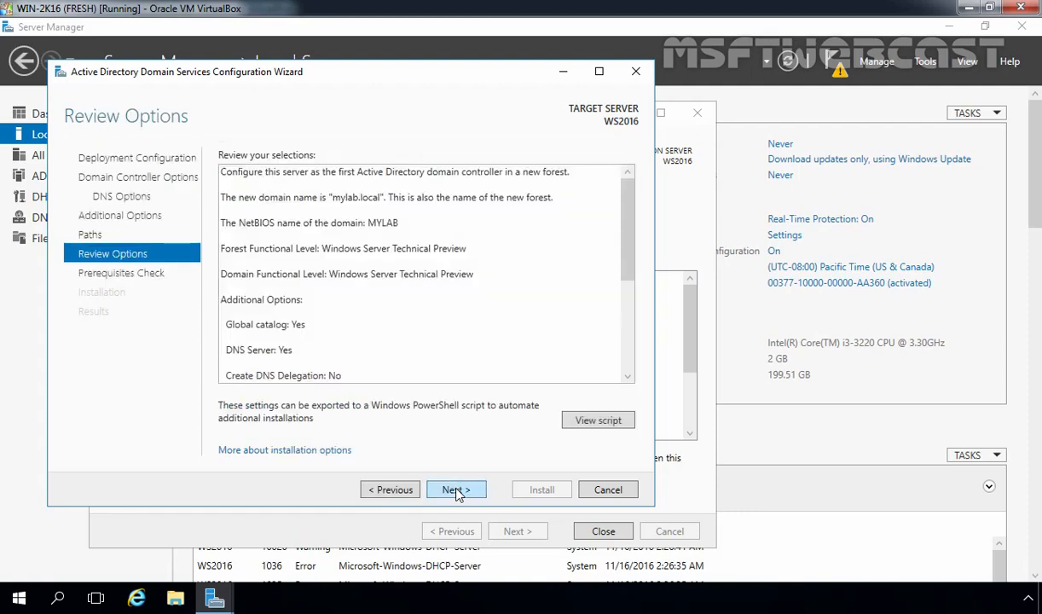
{"action": "left_click", "coordinate": [456, 490]}
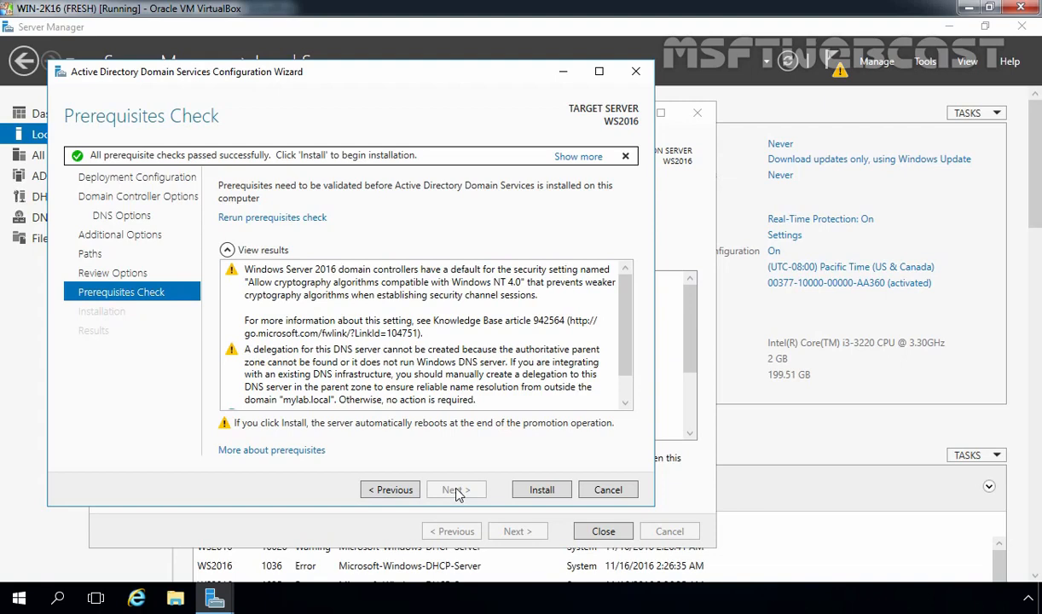
Run the domain controller promotion, then sign back in as the MYLAB domain administrator
{"action": "left_click", "coordinate": [537, 490]}
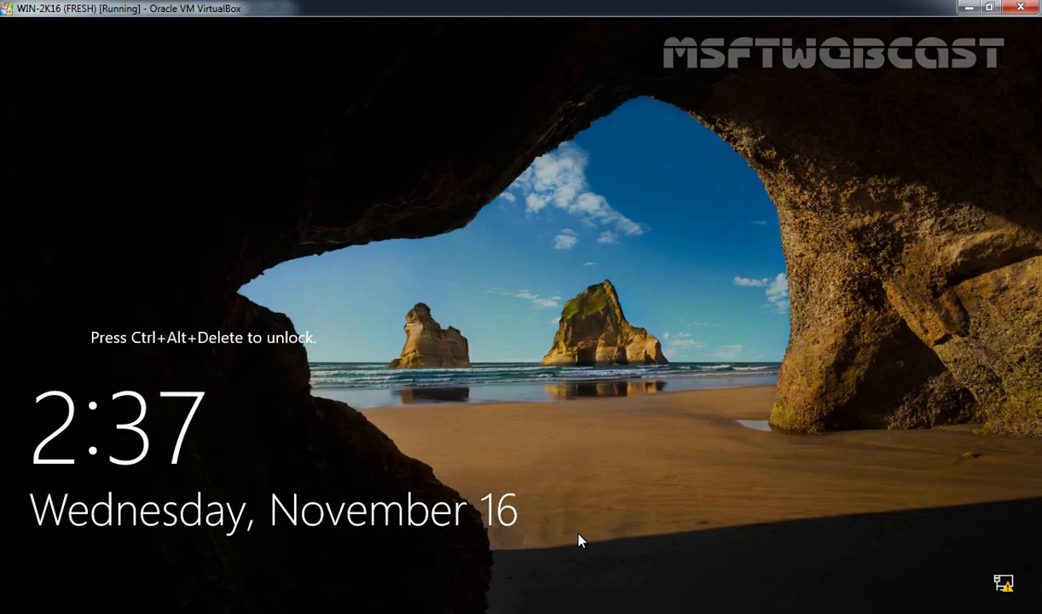
{"action": "key", "text": "ctrl+alt+Delete"}
{"action": "type", "text": "P"}
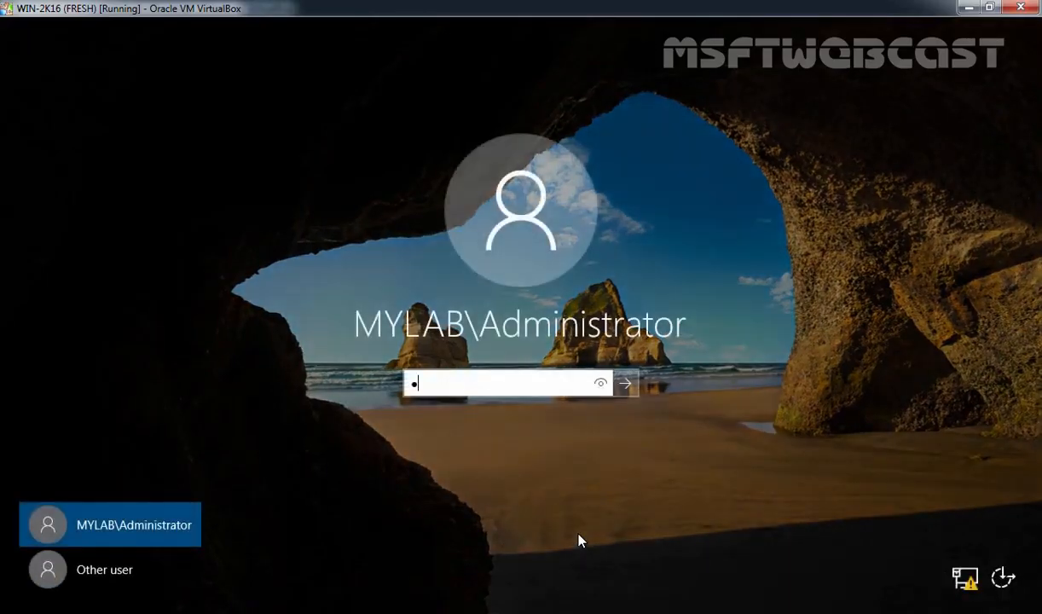
{"action": "type", "text": "@ssw0rd"}
{"action": "key", "text": "Return"}
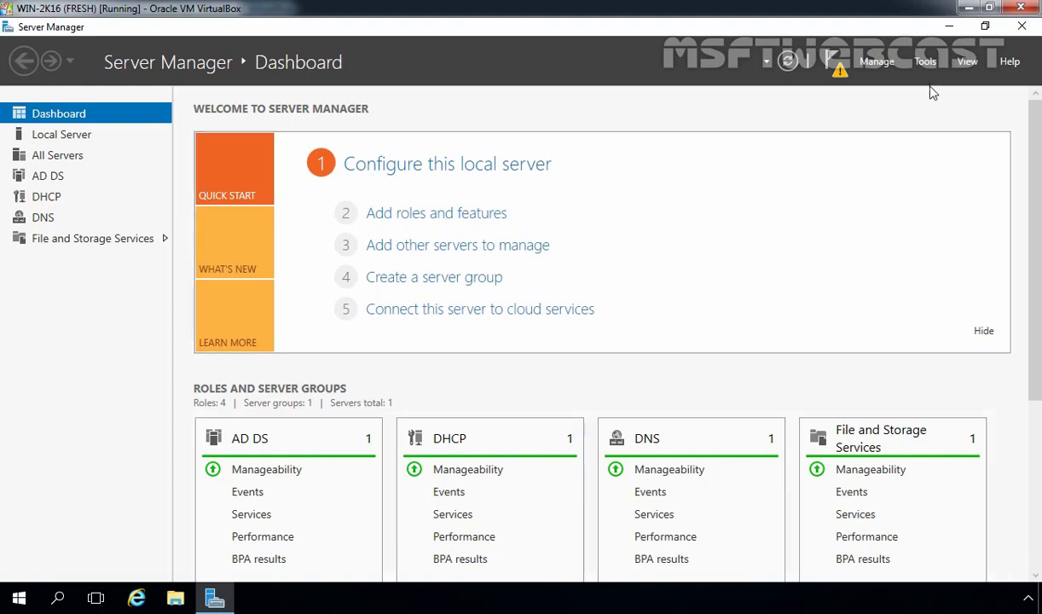
Confirm WS2016 under mylab.local's Domain Controllers in Active Directory Users and Computers, then launch DNS Manager
{"action": "left_click", "coordinate": [927, 63]}
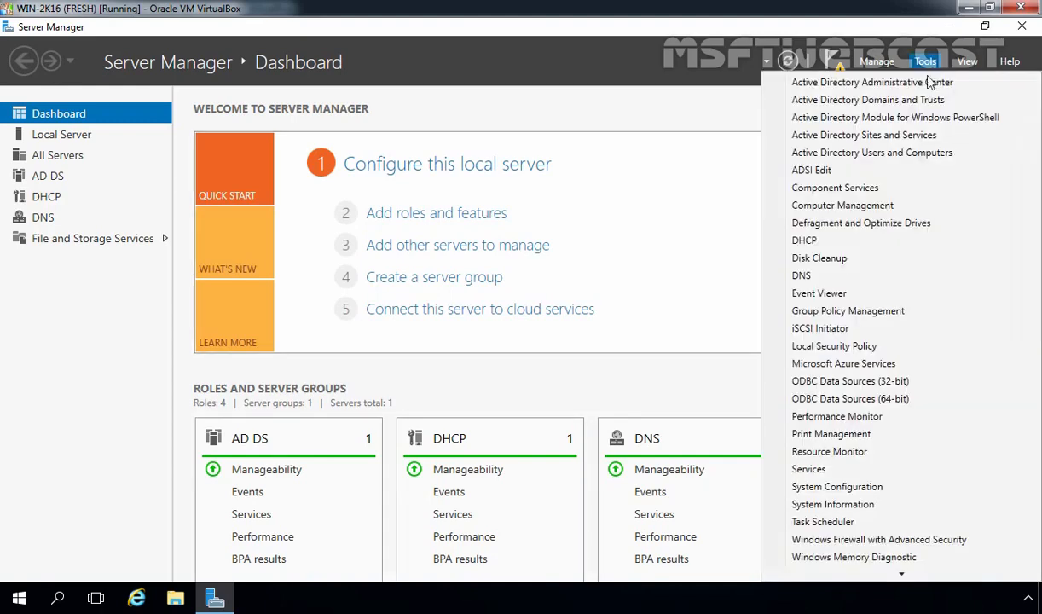
{"action": "left_click", "coordinate": [885, 158]}
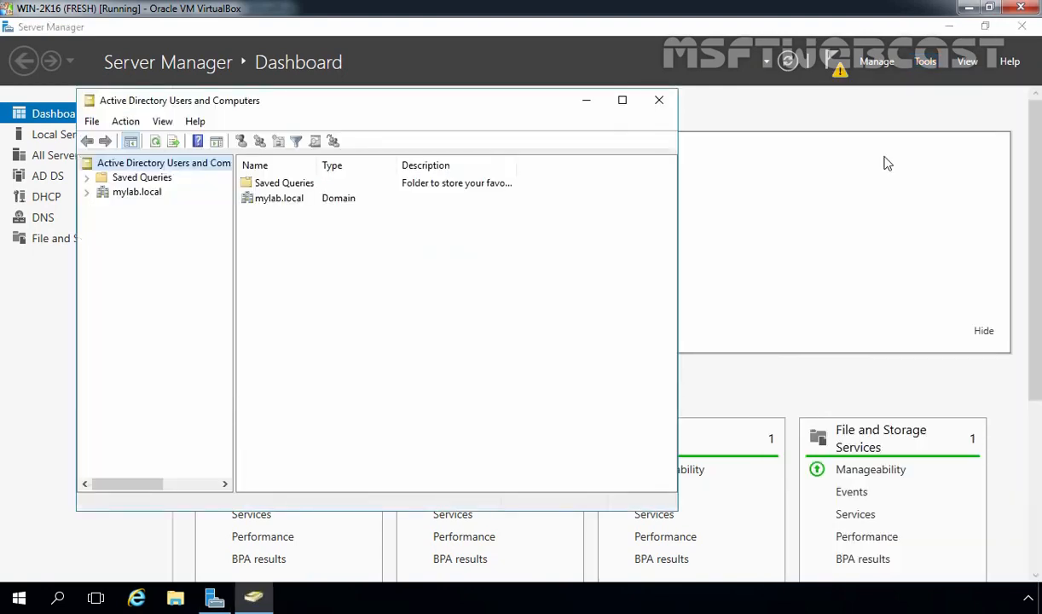
{"action": "double_click", "coordinate": [141, 195]}
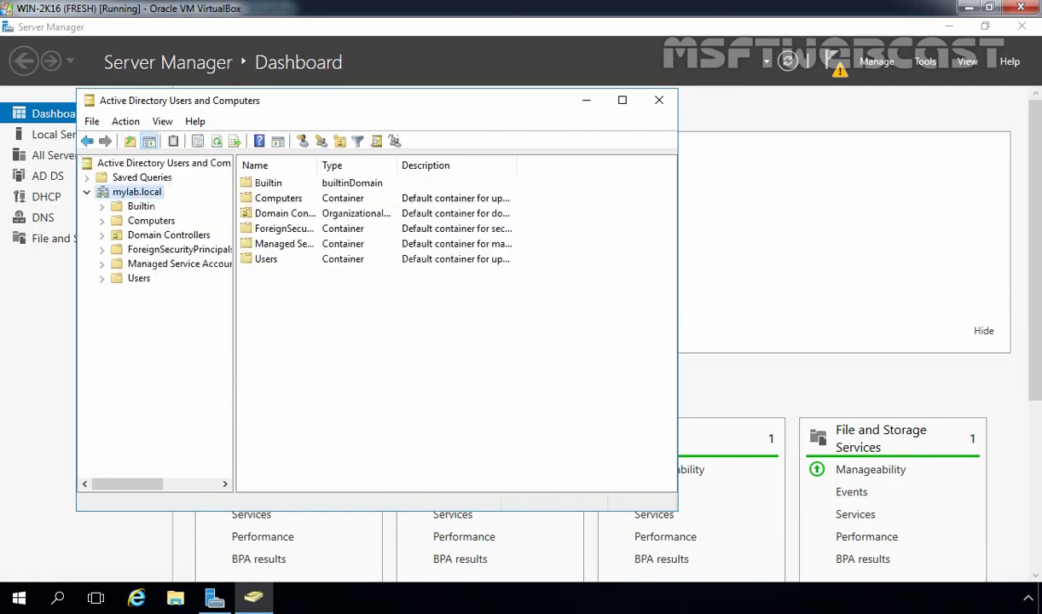
{"action": "left_click", "coordinate": [149, 235]}
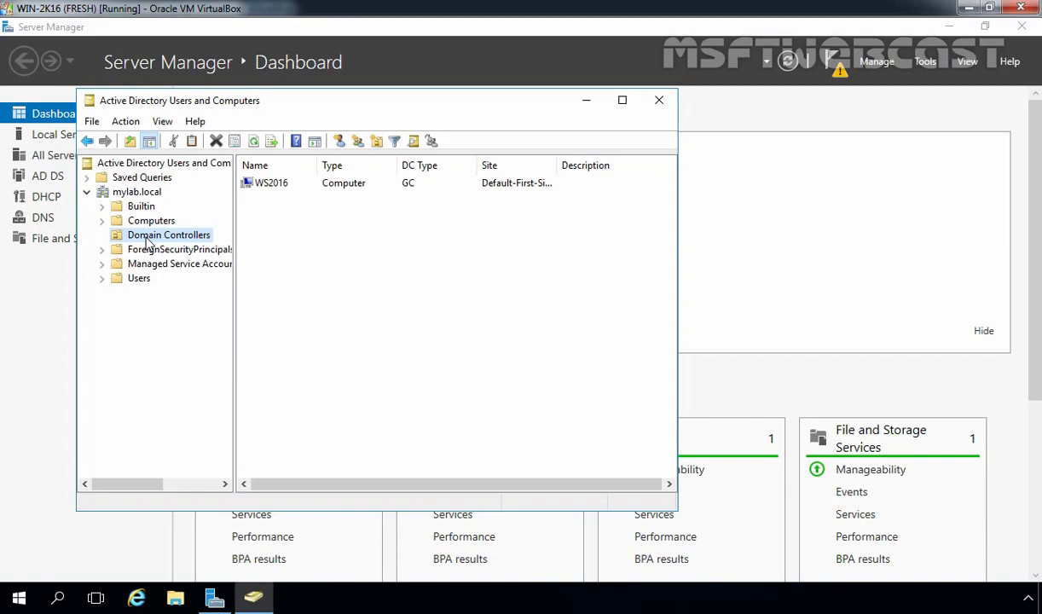
{"action": "left_click", "coordinate": [585, 101]}
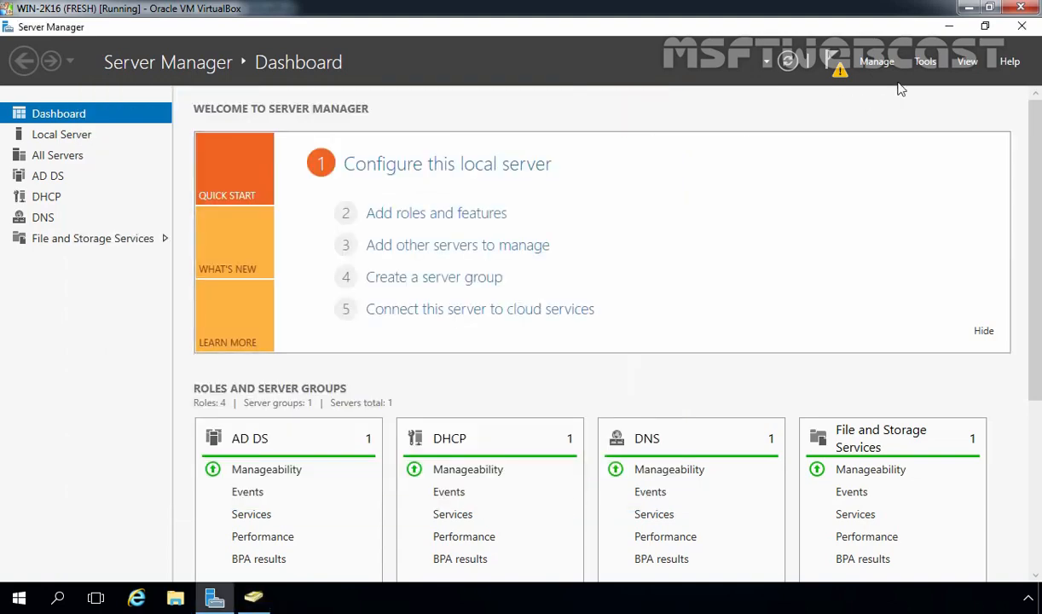
{"action": "left_click", "coordinate": [925, 62]}
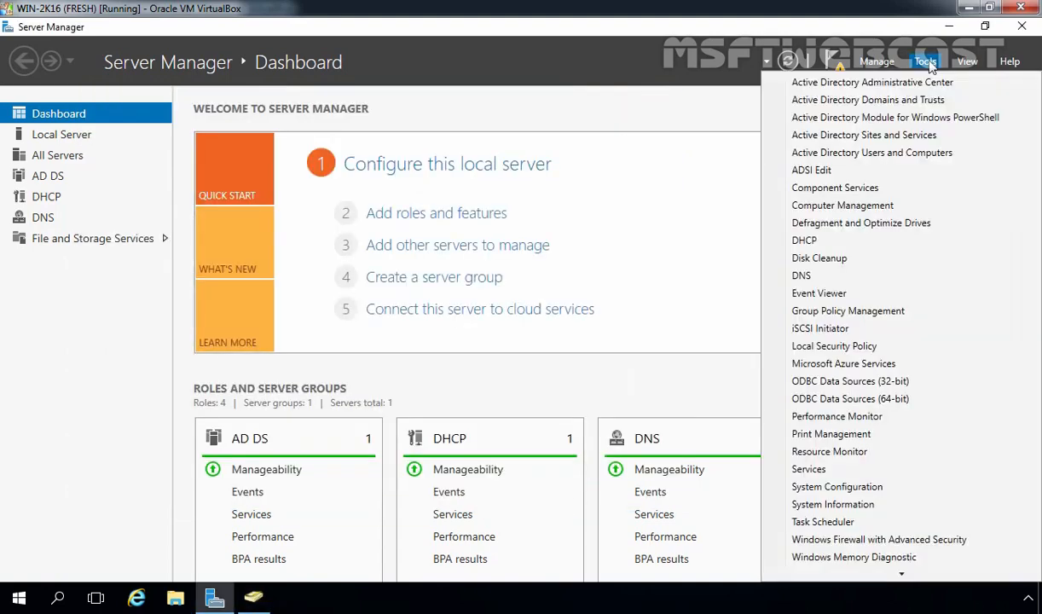
{"action": "left_click", "coordinate": [803, 275]}
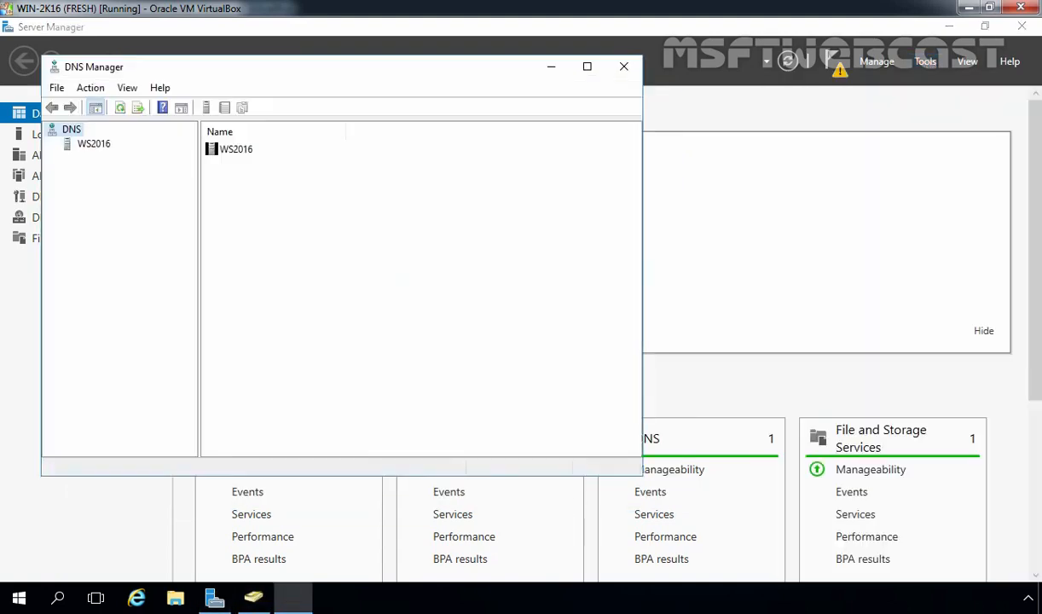
Expand WS2016's Forward Lookup Zones showing _msdcs.mylab.local and mylab.local, then view the empty Reverse Lookup Zones
{"action": "left_click", "coordinate": [91, 145]}
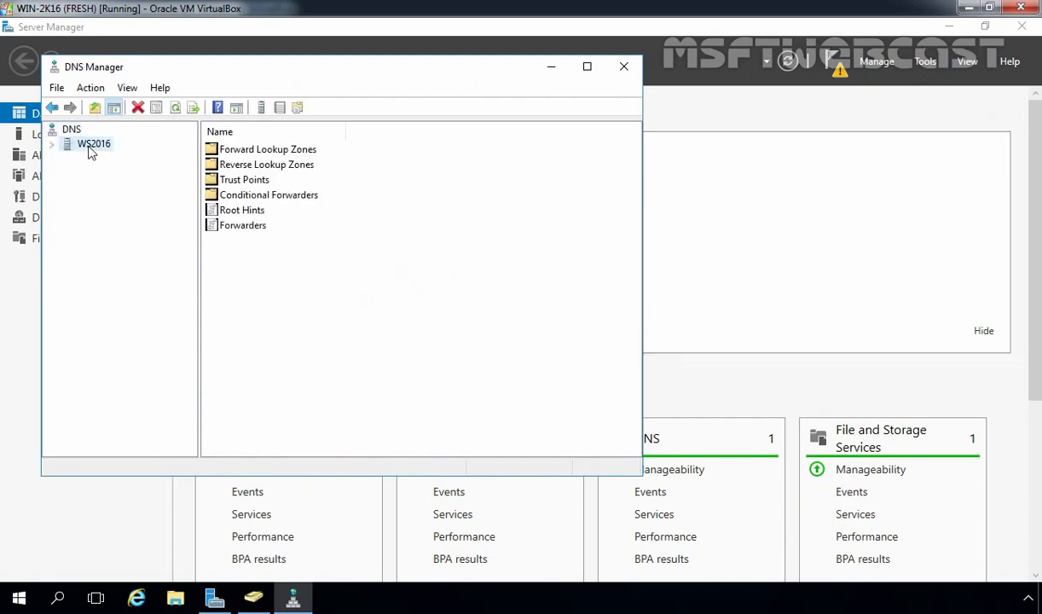
{"action": "double_click", "coordinate": [91, 145]}
{"action": "double_click", "coordinate": [98, 160]}
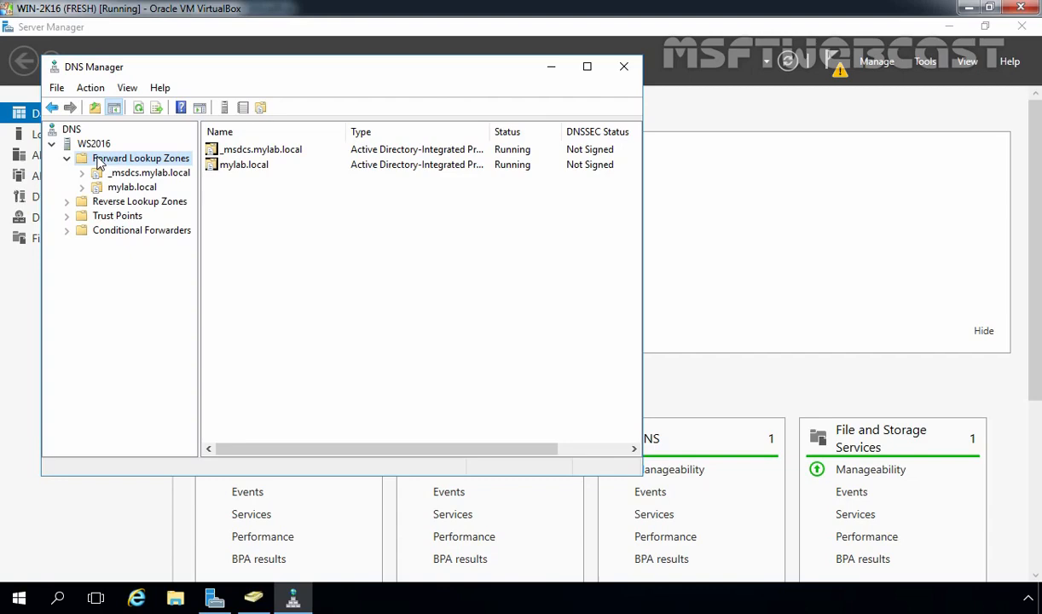
{"action": "left_click", "coordinate": [121, 203]}
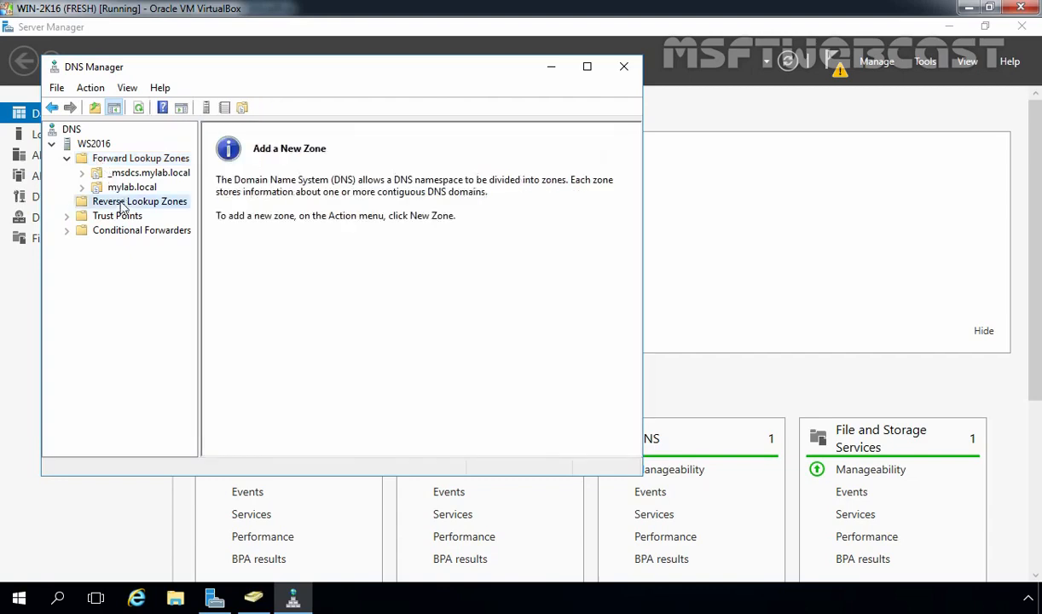
Begin a new AD-stored primary reverse zone replicated to all DNS servers in mylab.local
{"action": "right_click", "coordinate": [119, 203]}
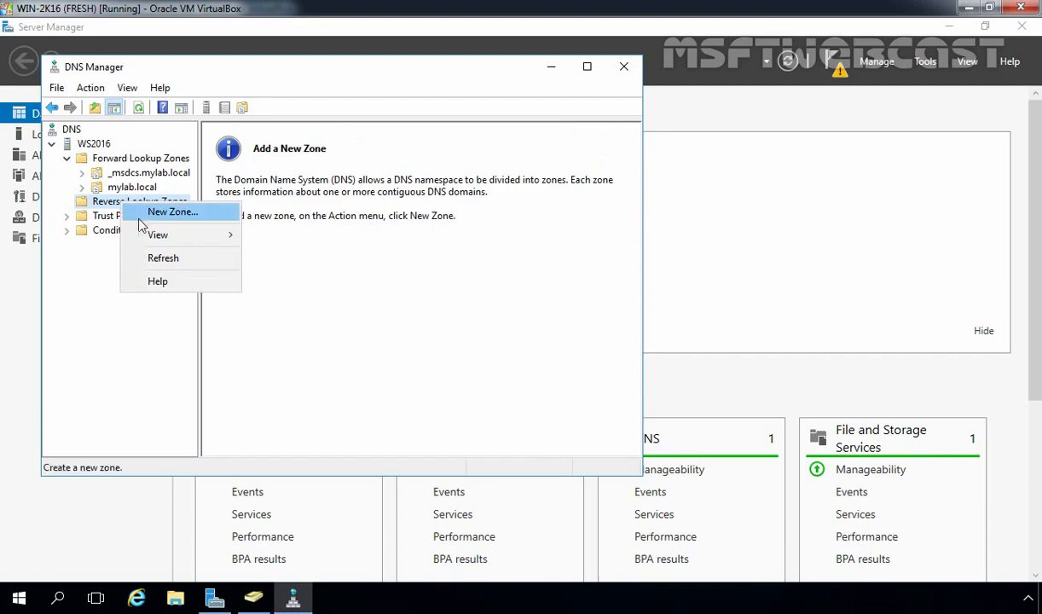
{"action": "left_click", "coordinate": [141, 214]}
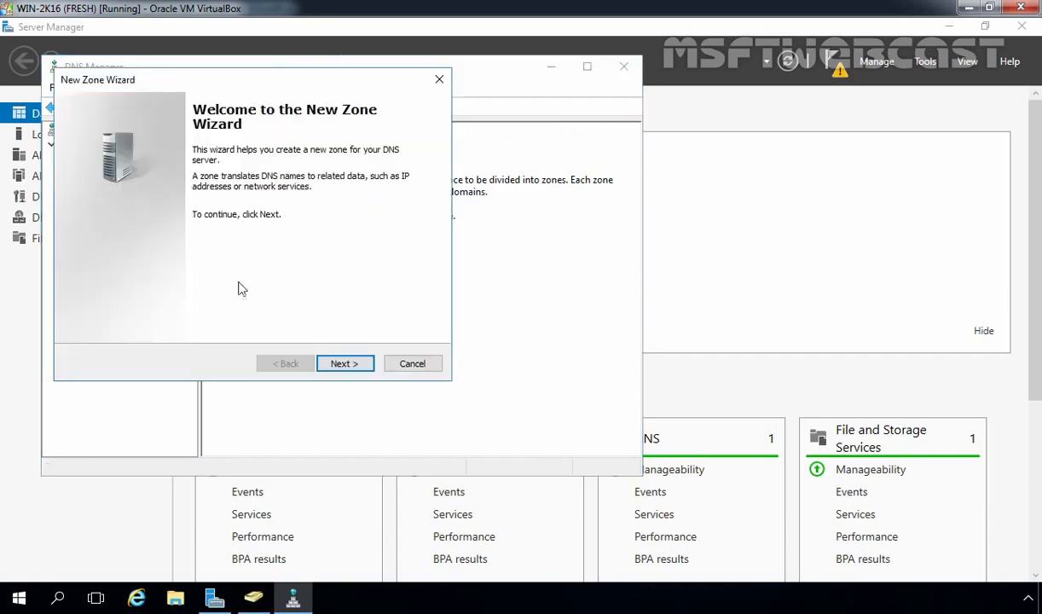
{"action": "left_click", "coordinate": [345, 365]}
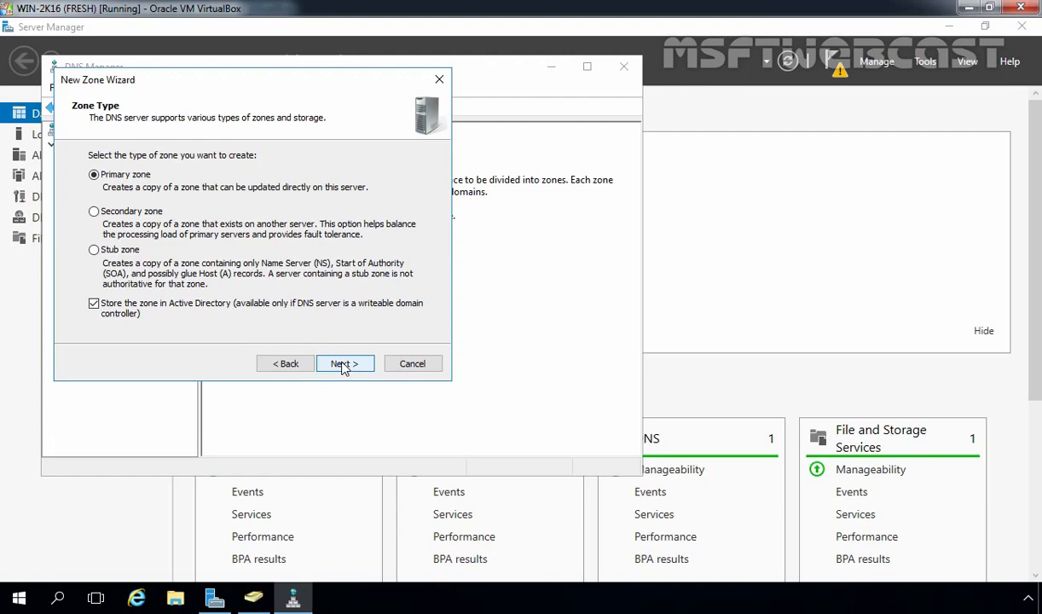
{"action": "left_click", "coordinate": [340, 366]}
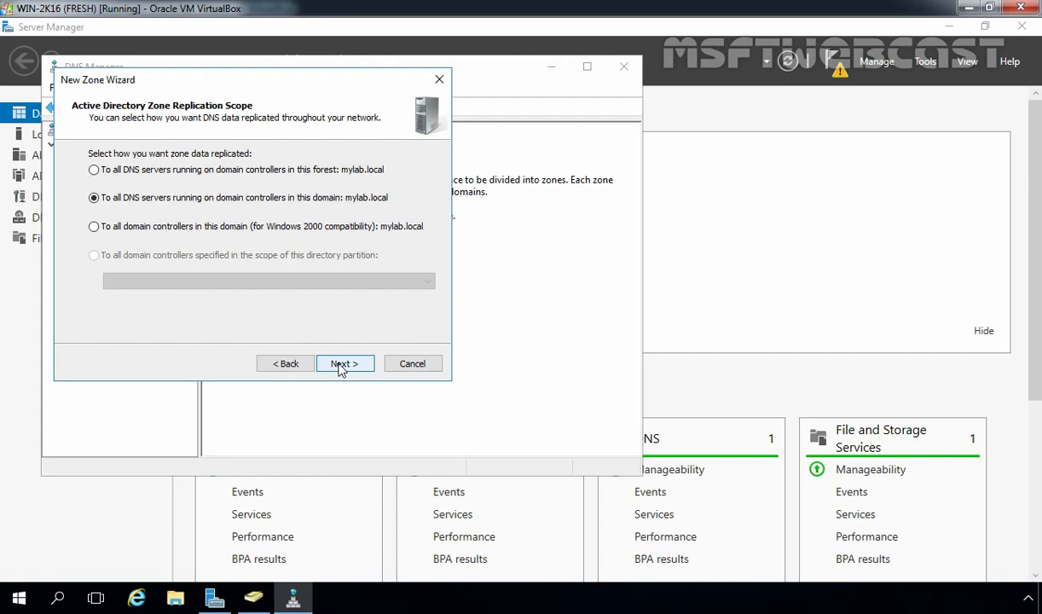
{"action": "left_click", "coordinate": [340, 365]}
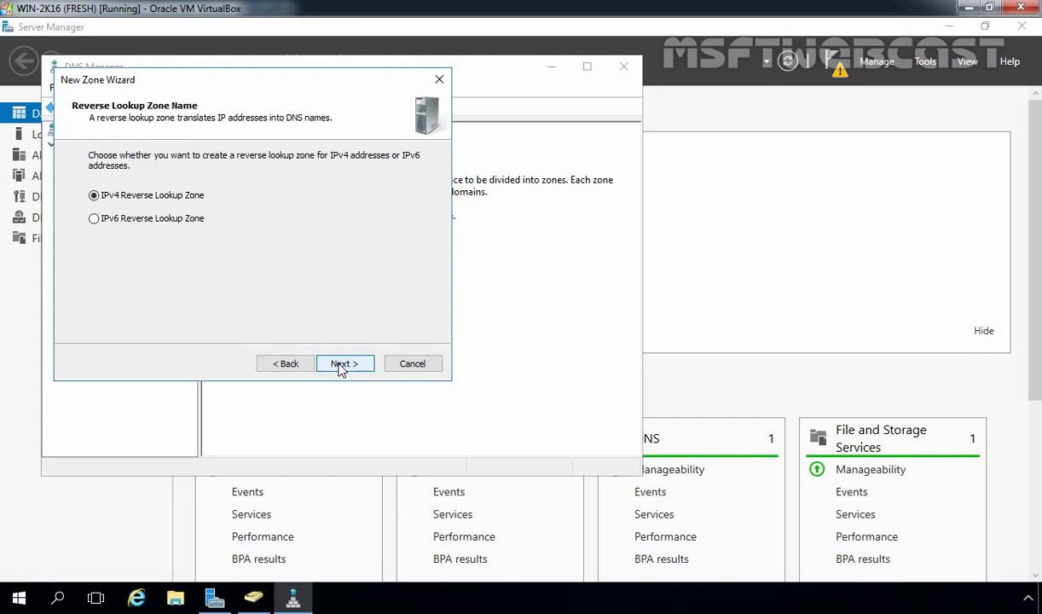
Create the reverse zone for network ID 192.168.49, allowing only secure dynamic updates
{"action": "left_click", "coordinate": [340, 364]}
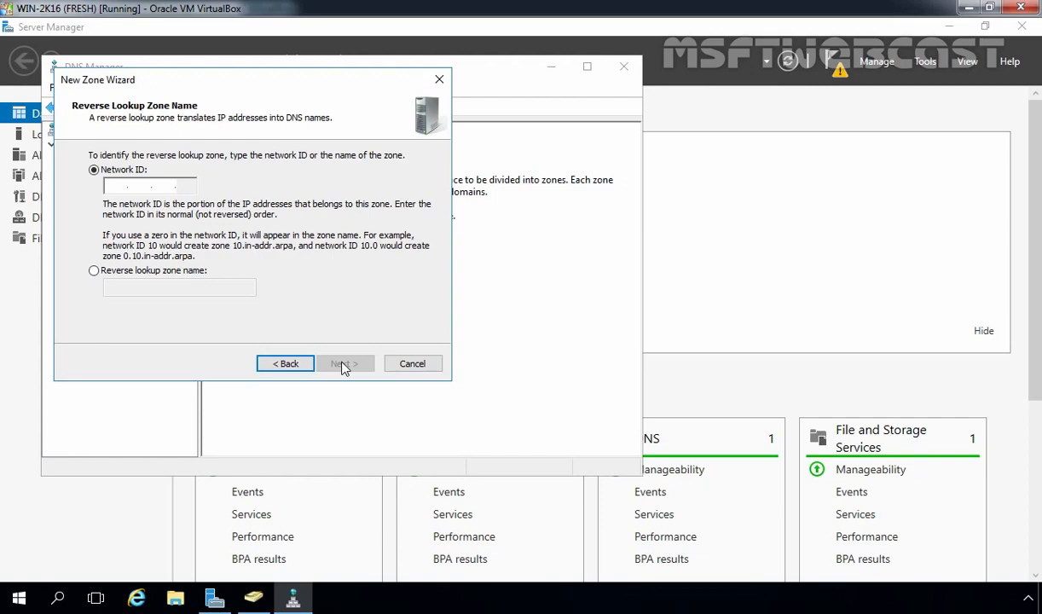
{"action": "left_click", "coordinate": [113, 185]}
{"action": "type", "text": "192.168.49."}
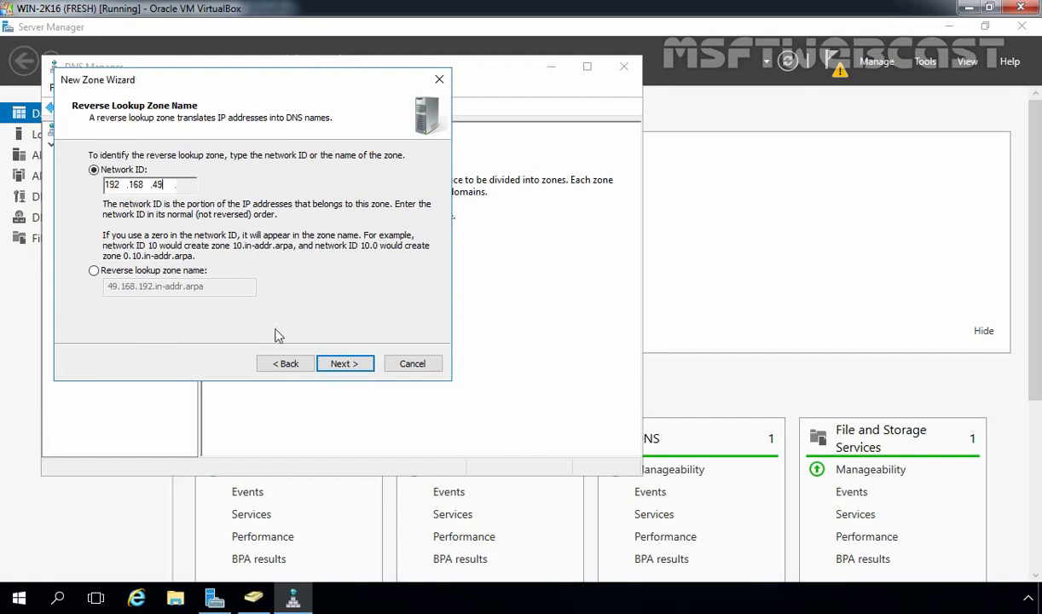
{"action": "left_click", "coordinate": [344, 366]}
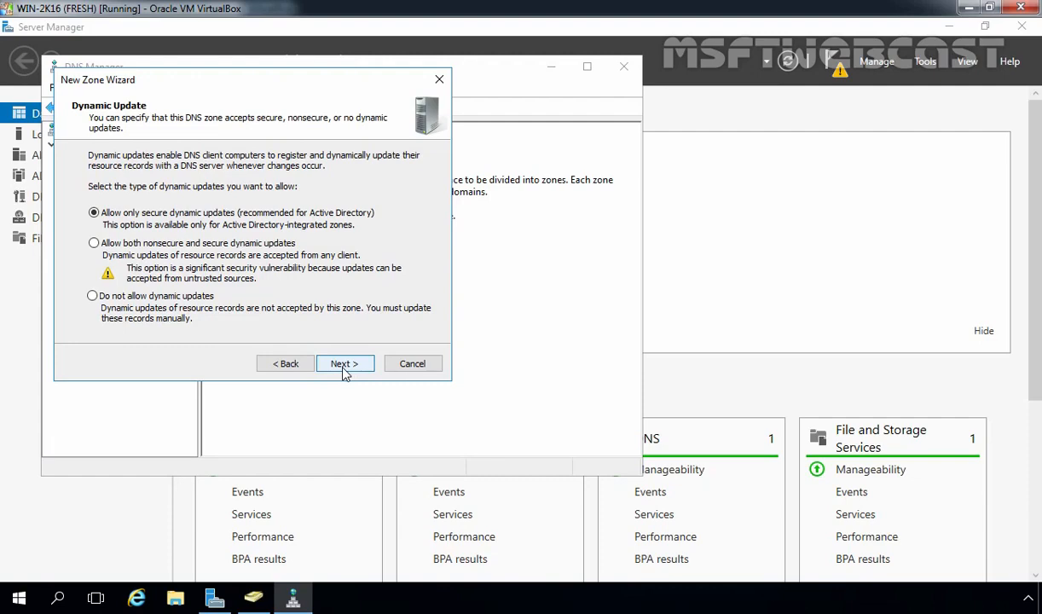
{"action": "left_click", "coordinate": [344, 369]}
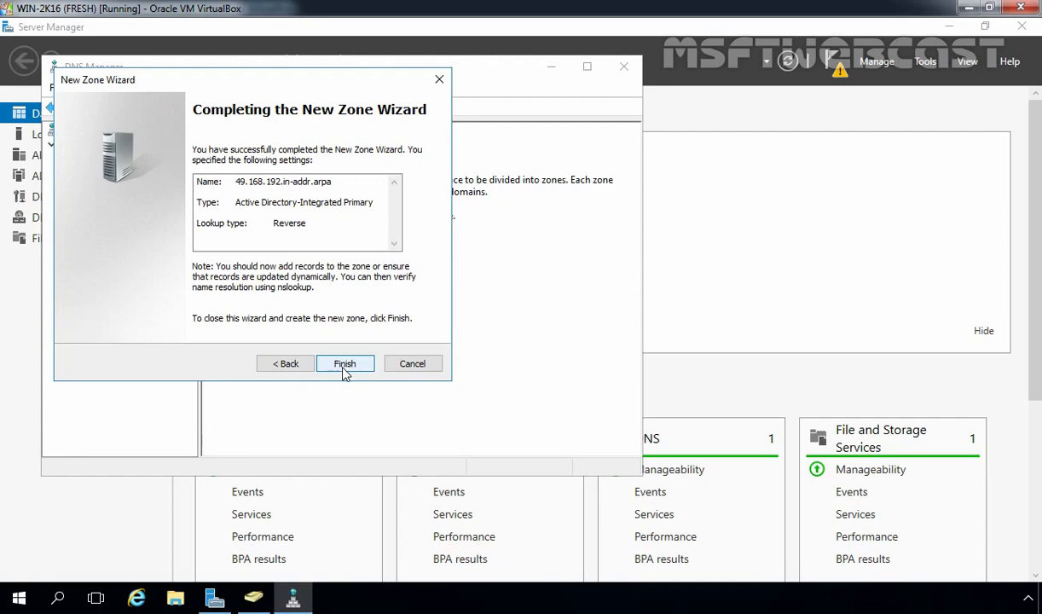
{"action": "left_click", "coordinate": [343, 364]}
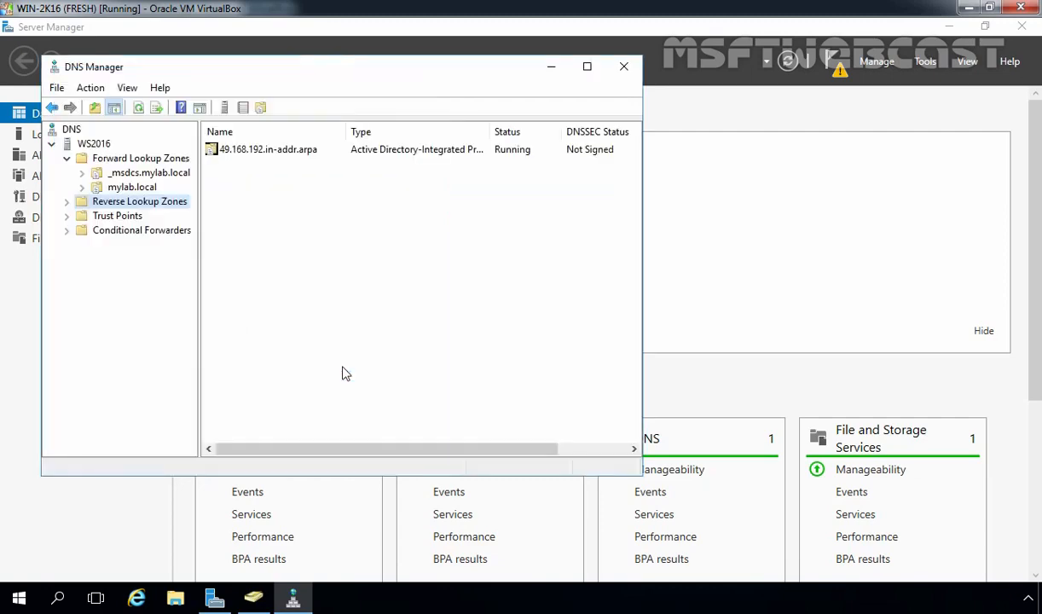
Expand Reverse Lookup Zones and inspect the new zone's SOA and NS records
{"action": "double_click", "coordinate": [132, 203]}
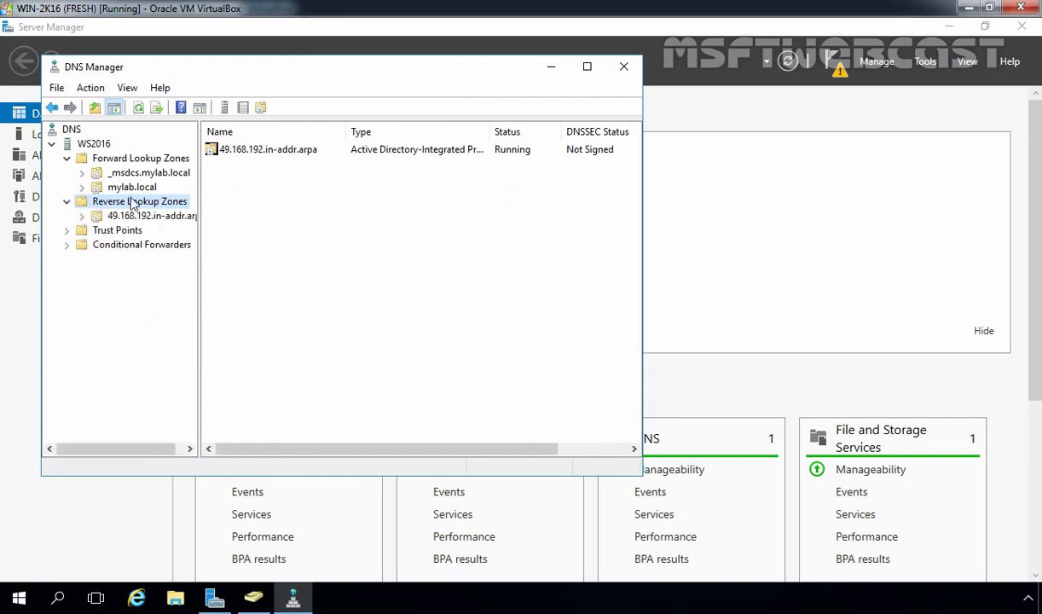
{"action": "left_click", "coordinate": [137, 216]}
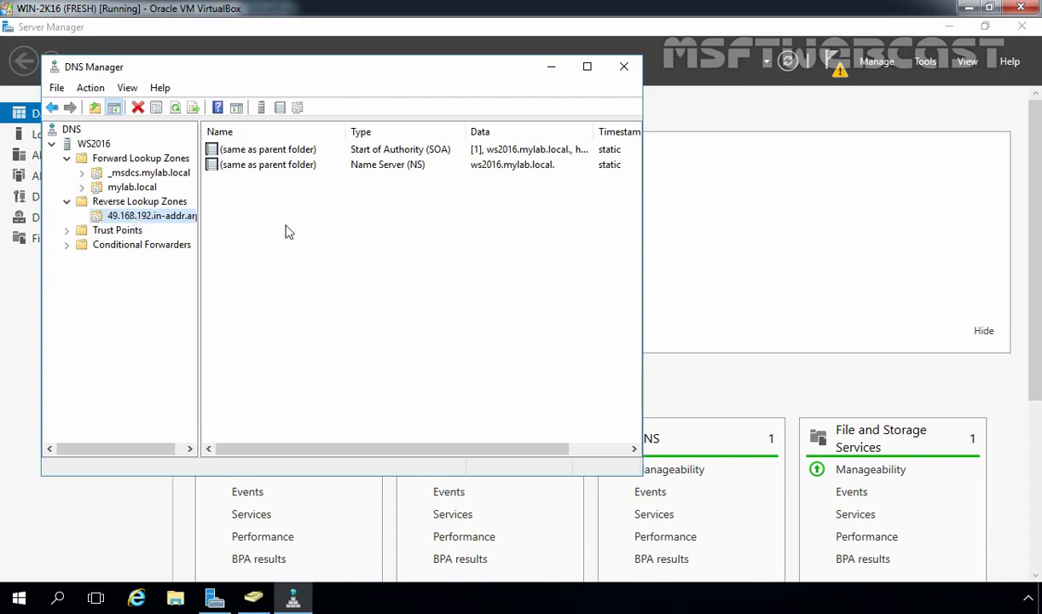
{"action": "left_click_drag", "start_coordinate": [496, 212], "coordinate": [358, 146]}
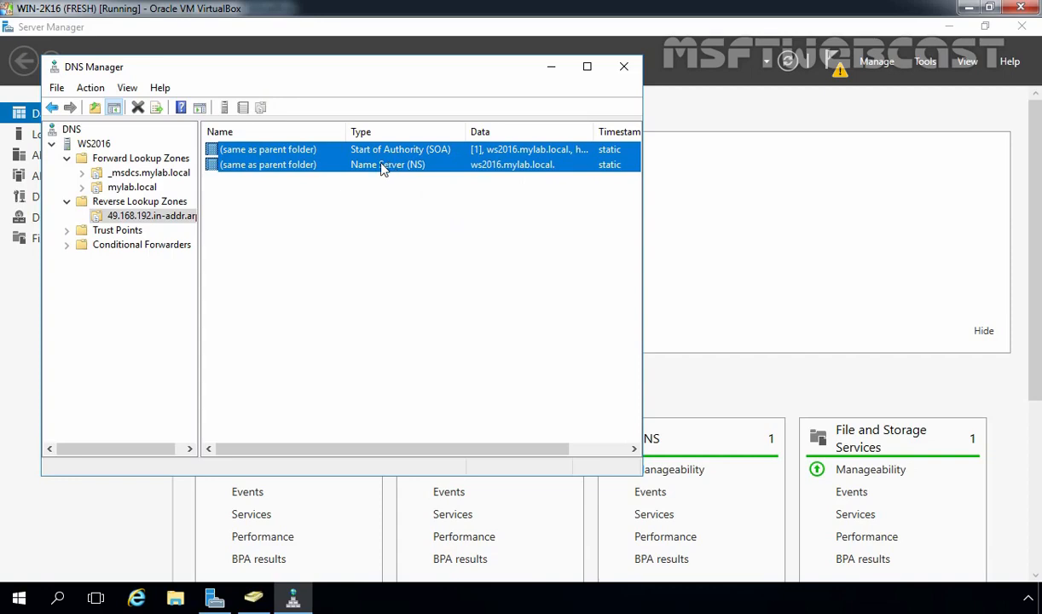
{"action": "left_click", "coordinate": [372, 217]}
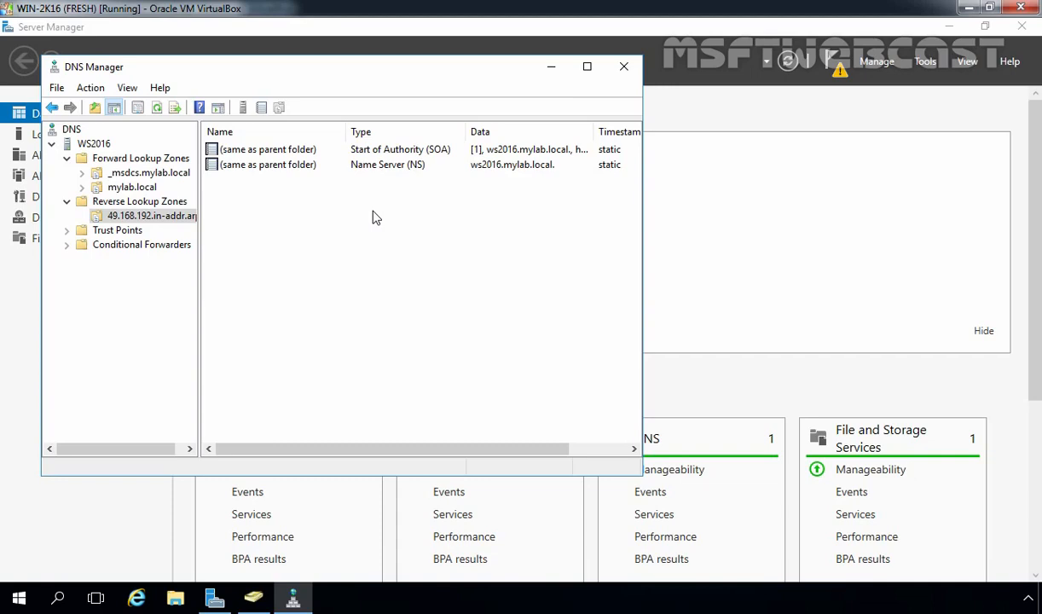
Add a PTR record mapping 192.168.49.5 to host ws2016.mylab.local
{"action": "right_click", "coordinate": [355, 201]}
{"action": "left_click", "coordinate": [381, 252]}
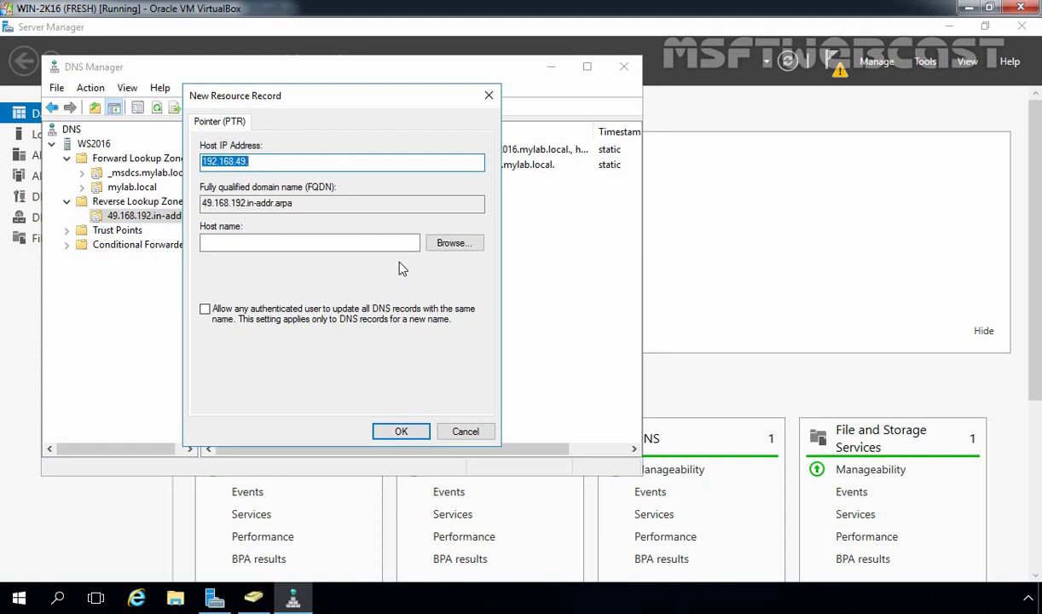
{"action": "left_click", "coordinate": [452, 243]}
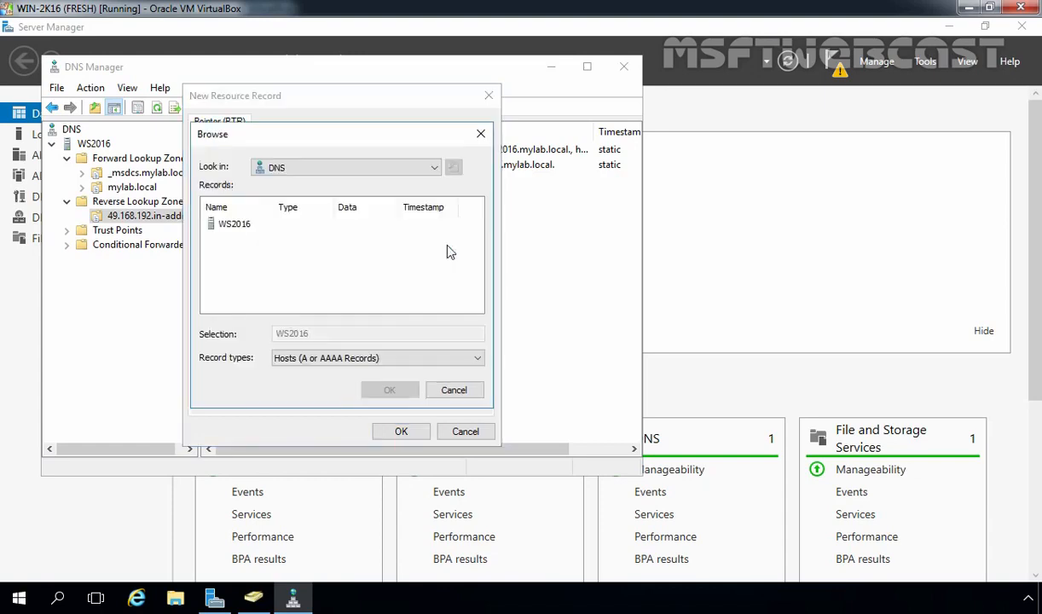
{"action": "double_click", "coordinate": [235, 227]}
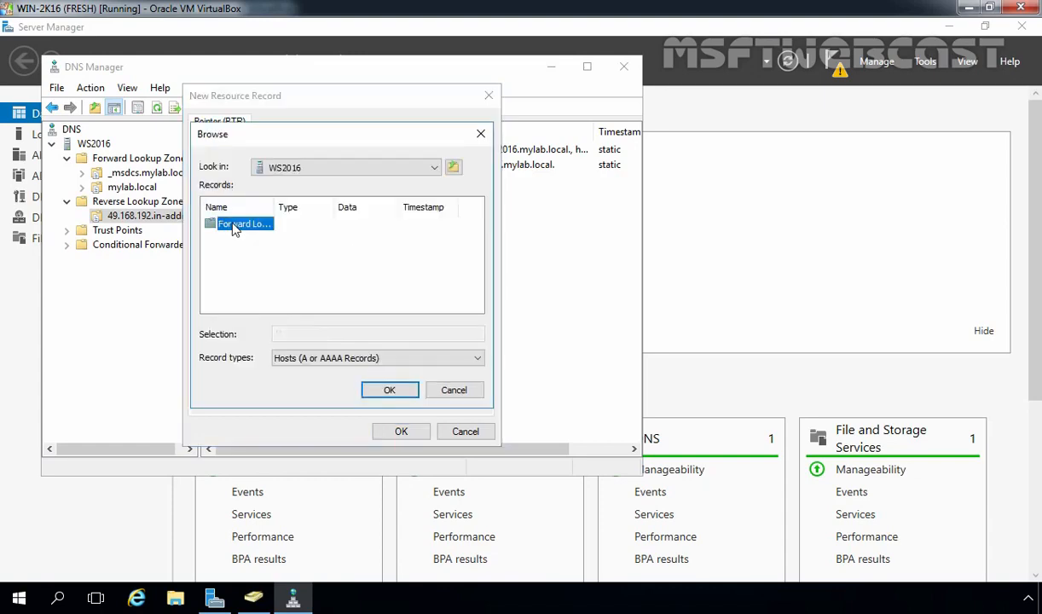
{"action": "double_click", "coordinate": [235, 227]}
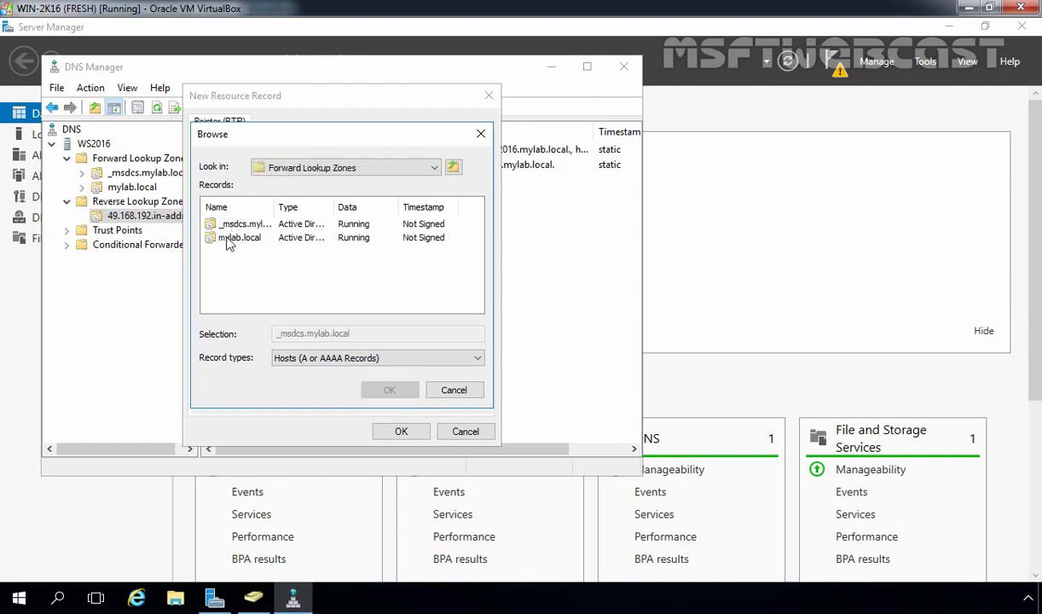
{"action": "double_click", "coordinate": [230, 239]}
{"action": "scroll", "coordinate": [223, 252], "scroll_direction": "down", "scroll_amount": 1}
{"action": "left_click", "coordinate": [231, 306]}
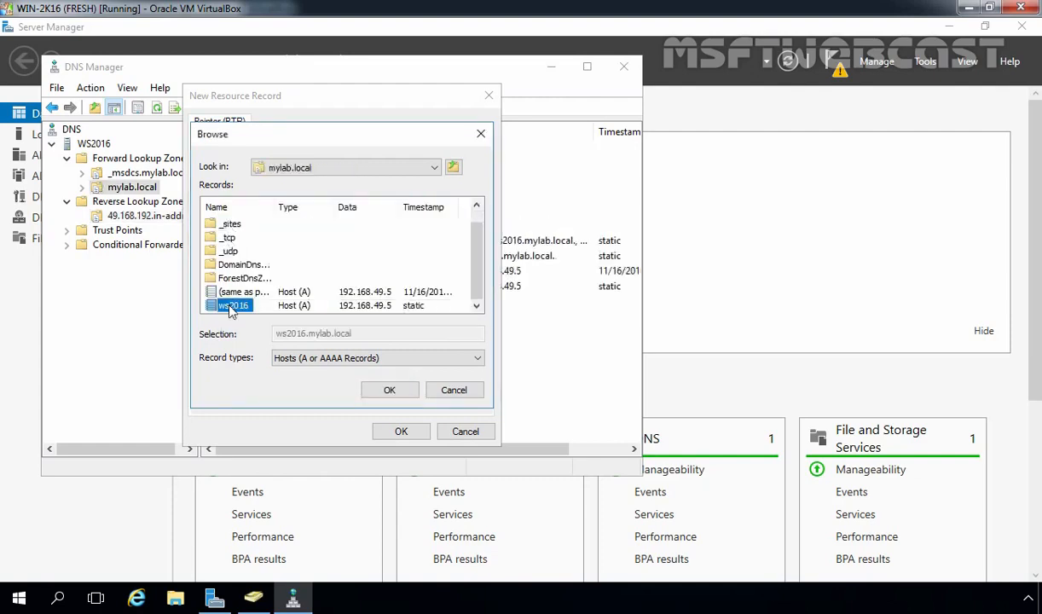
{"action": "left_click", "coordinate": [385, 391]}
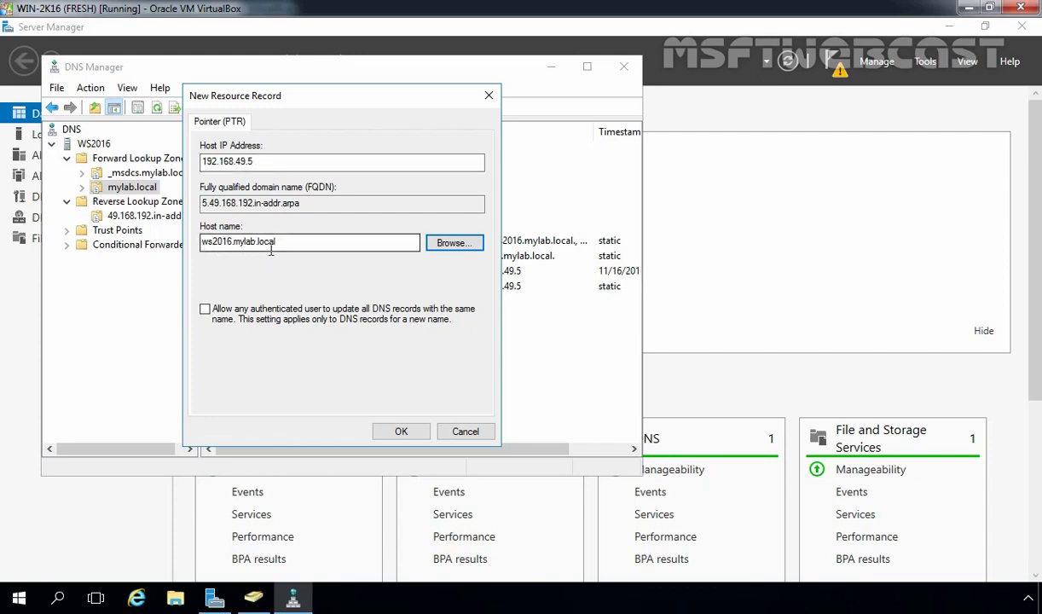
{"action": "left_click", "coordinate": [400, 432]}
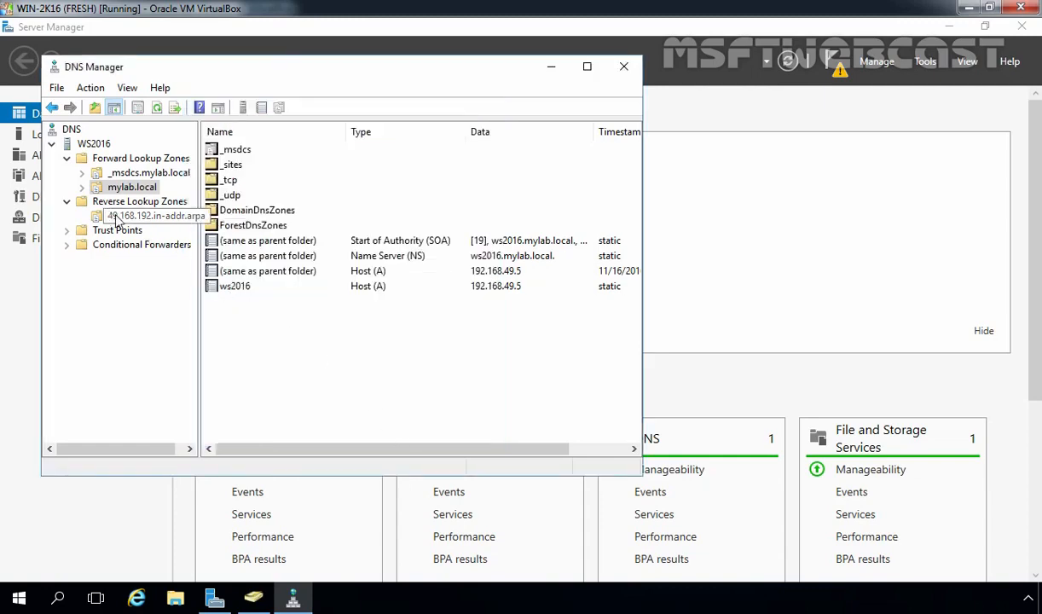
{"action": "left_click", "coordinate": [116, 217]}
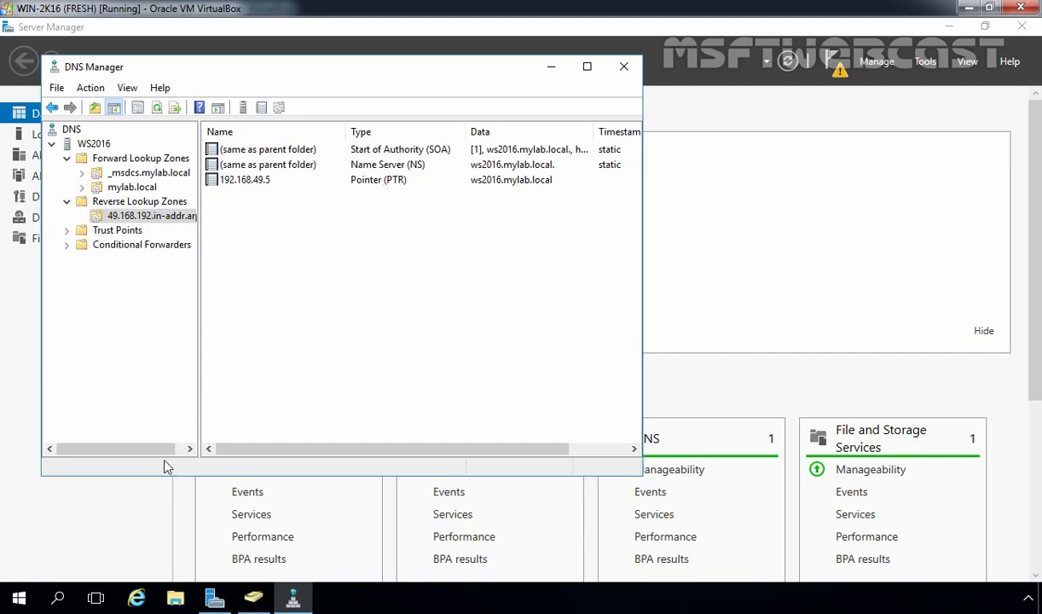
Set the Ethernet adapter's IPv4 preferred DNS server to 192.168.49.5 and close the network windows
{"action": "right_click", "coordinate": [20, 600]}
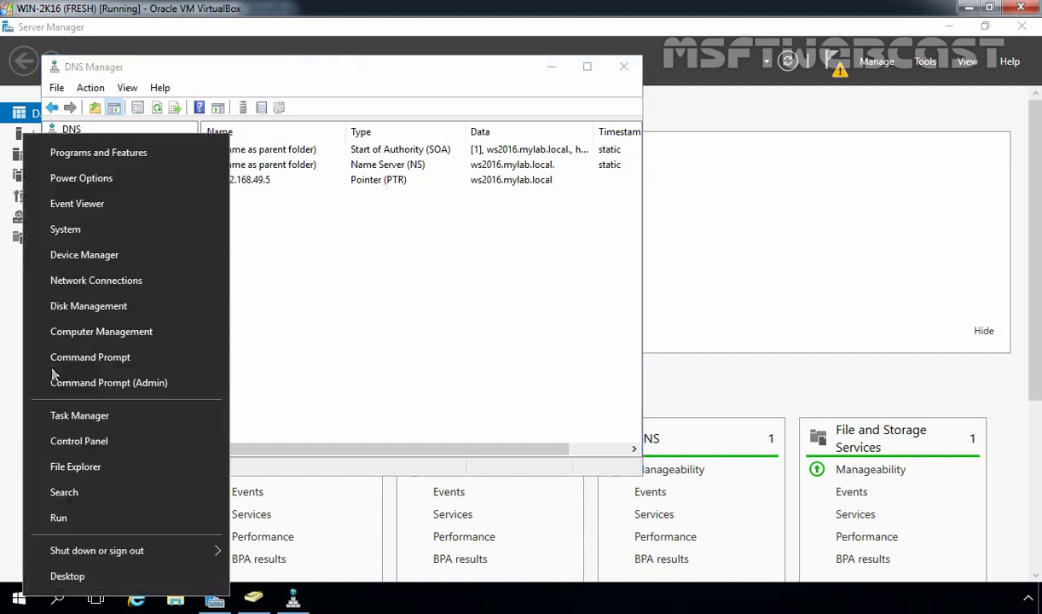
{"action": "left_click", "coordinate": [55, 273]}
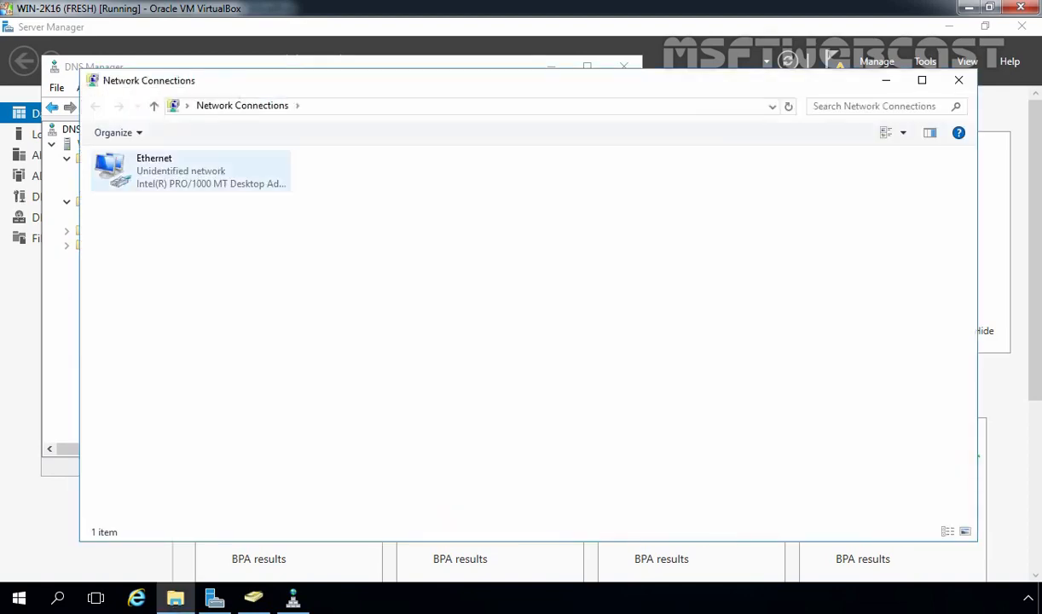
{"action": "left_click", "coordinate": [157, 183]}
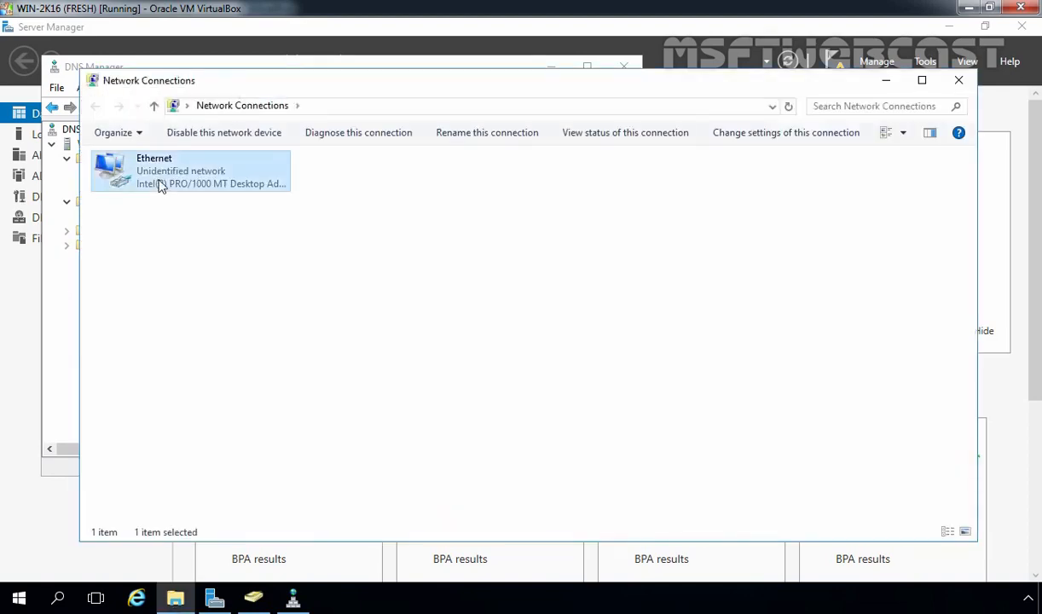
{"action": "right_click", "coordinate": [159, 182]}
{"action": "left_click", "coordinate": [196, 331]}
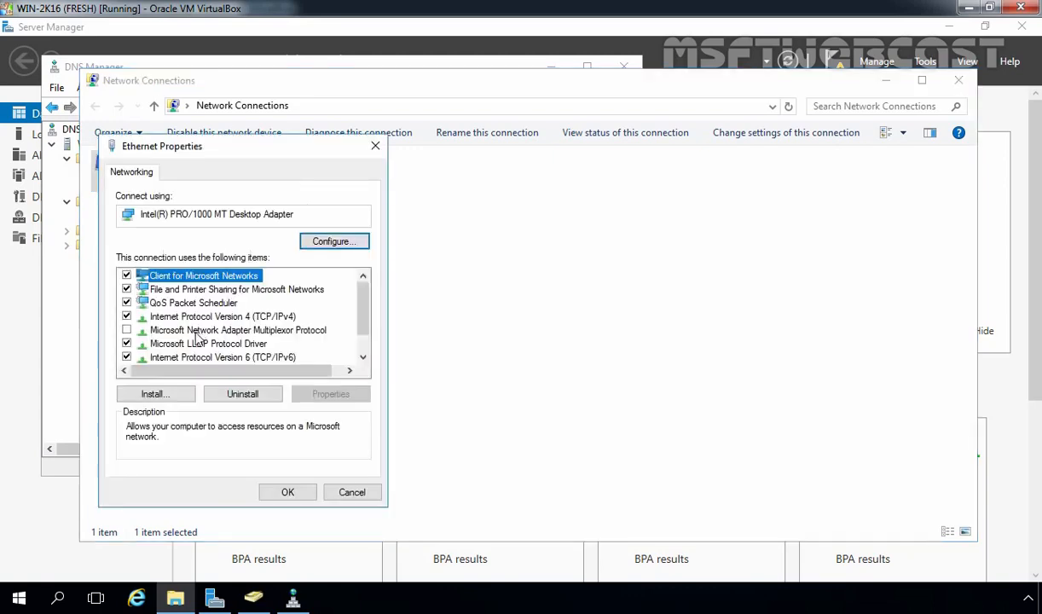
{"action": "left_click", "coordinate": [203, 315]}
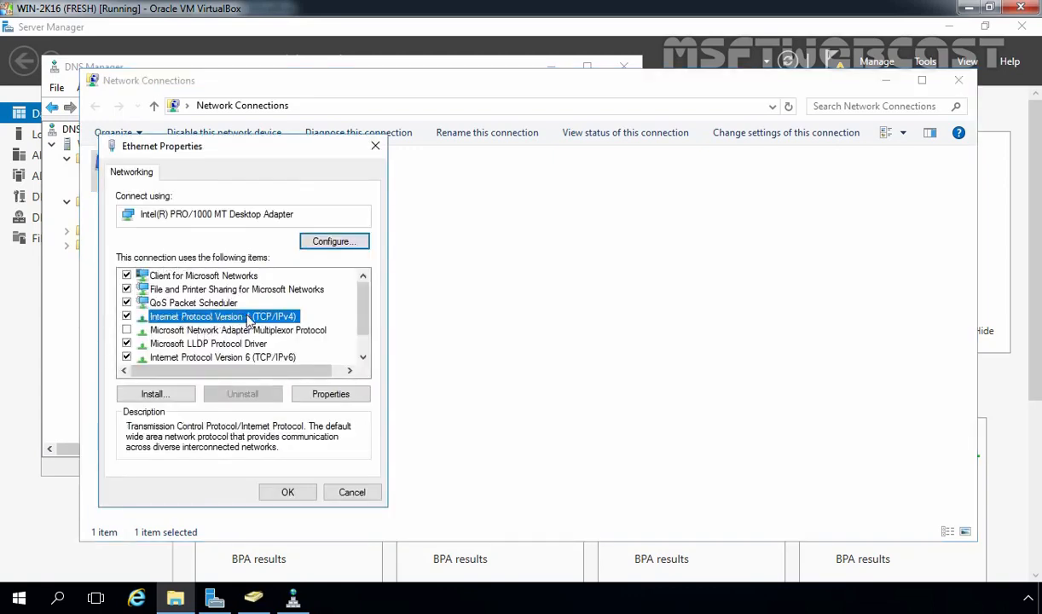
{"action": "left_click", "coordinate": [321, 396]}
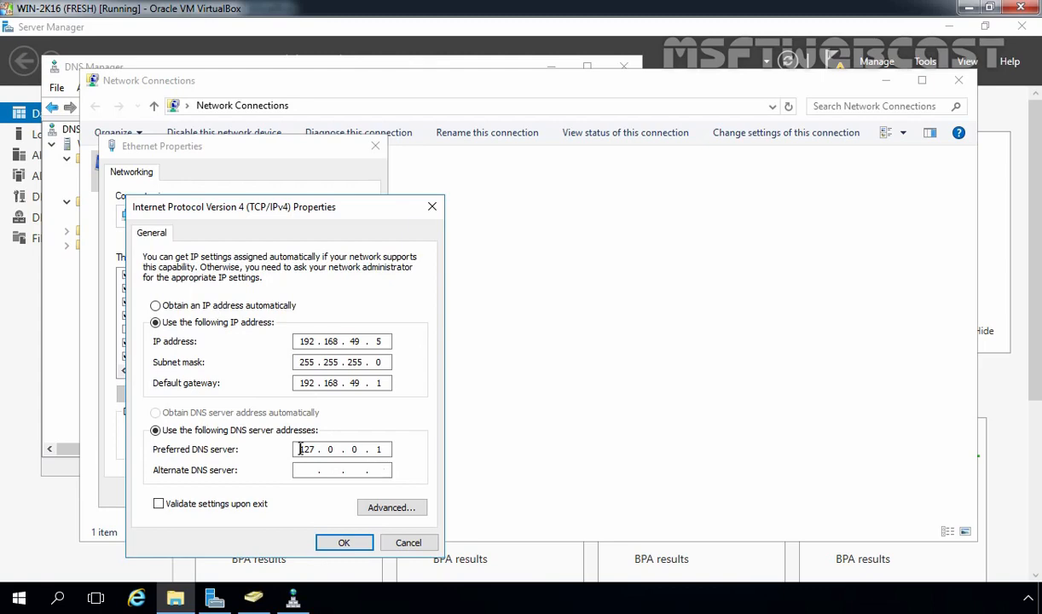
{"action": "left_click_drag", "start_coordinate": [289, 450], "coordinate": [322, 450]}
{"action": "type", "text": "192 . 168 . 49 . 5"}
{"action": "left_click", "coordinate": [344, 542]}
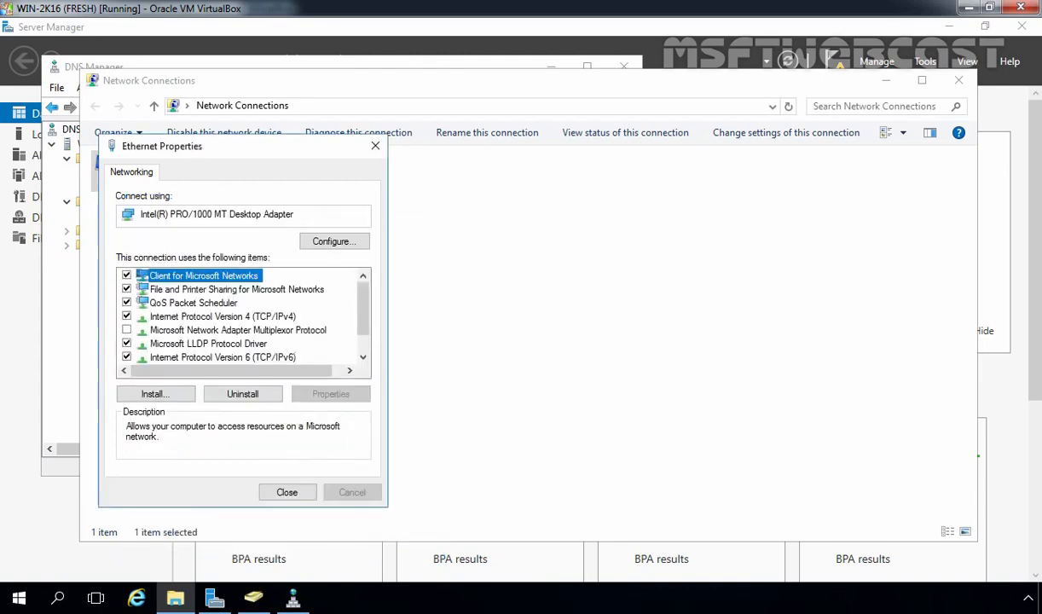
{"action": "left_click", "coordinate": [285, 492]}
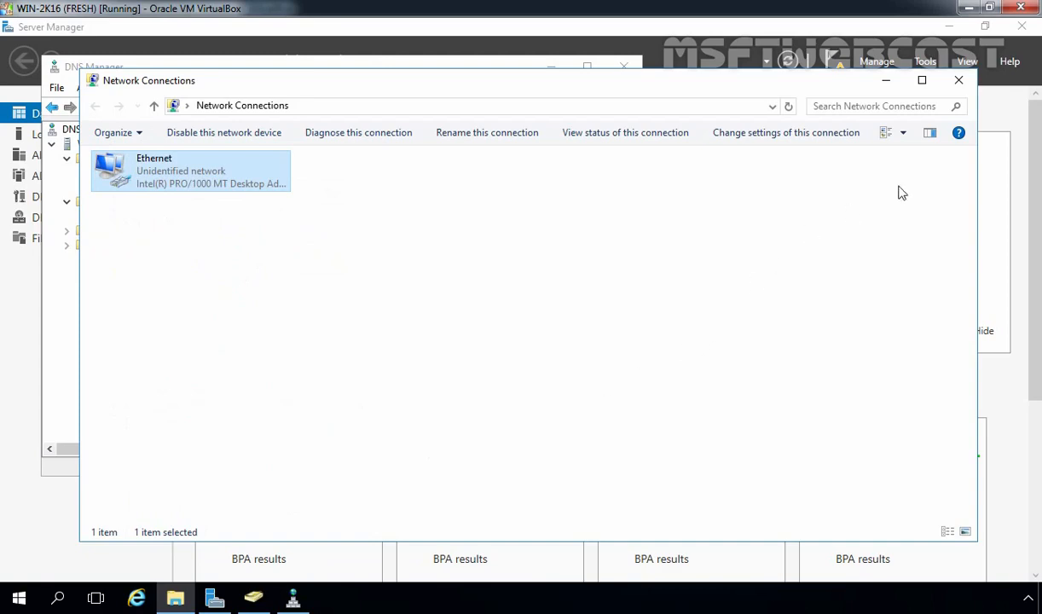
{"action": "left_click", "coordinate": [967, 81]}
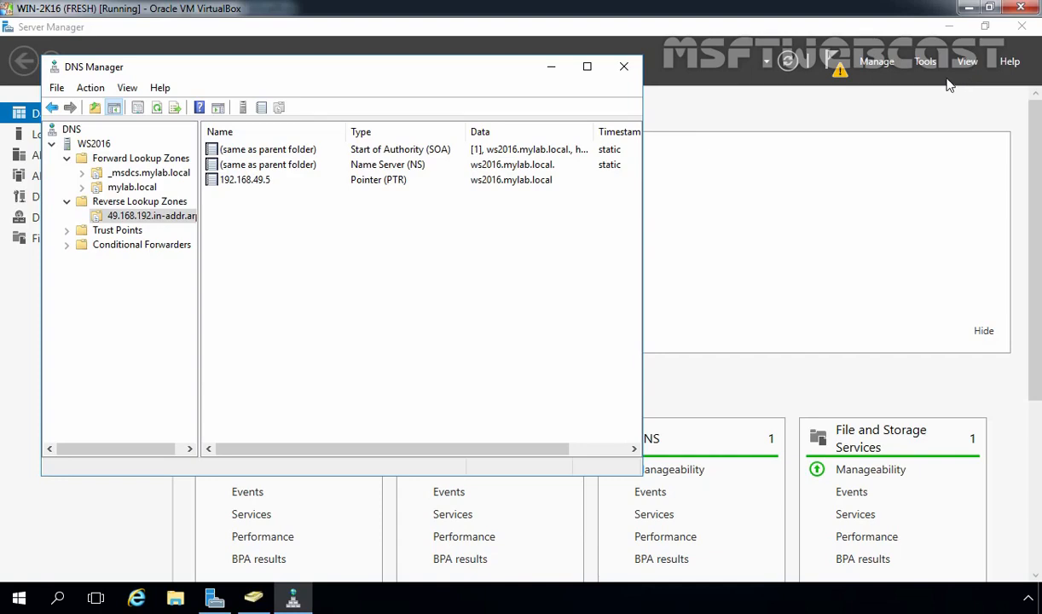
Minimize DNS Manager and launch 'Complete DHCP configuration' from the Server Manager notifications
{"action": "left_click", "coordinate": [550, 67]}
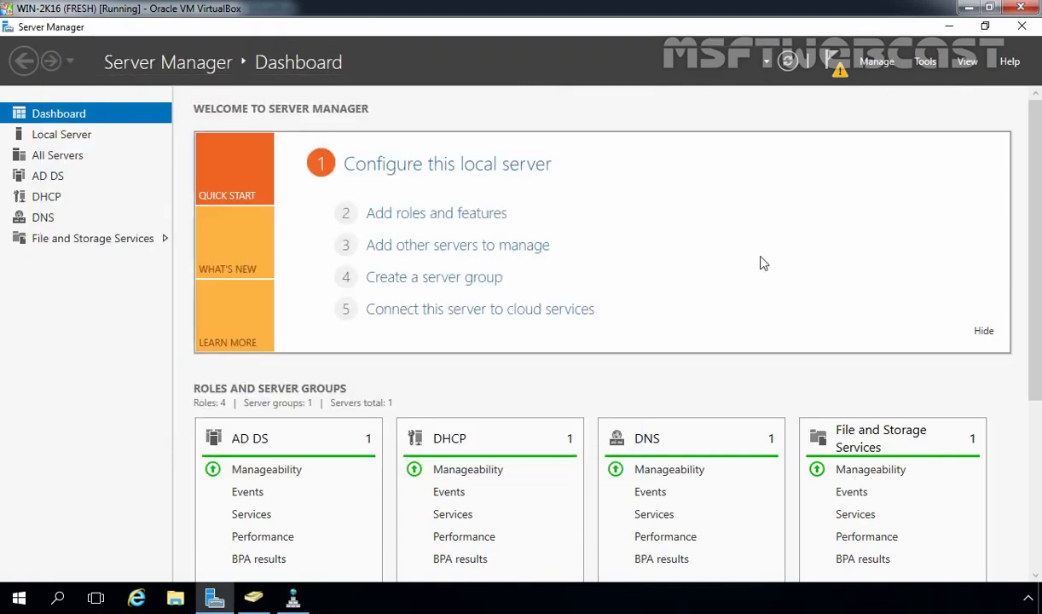
{"action": "left_click", "coordinate": [838, 68]}
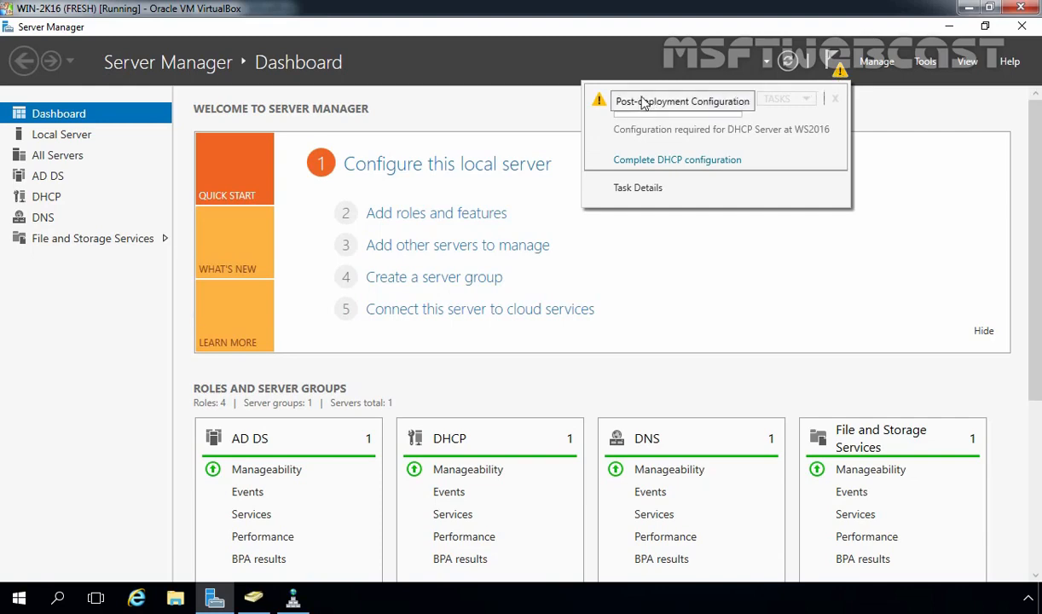
{"action": "left_click", "coordinate": [650, 162]}
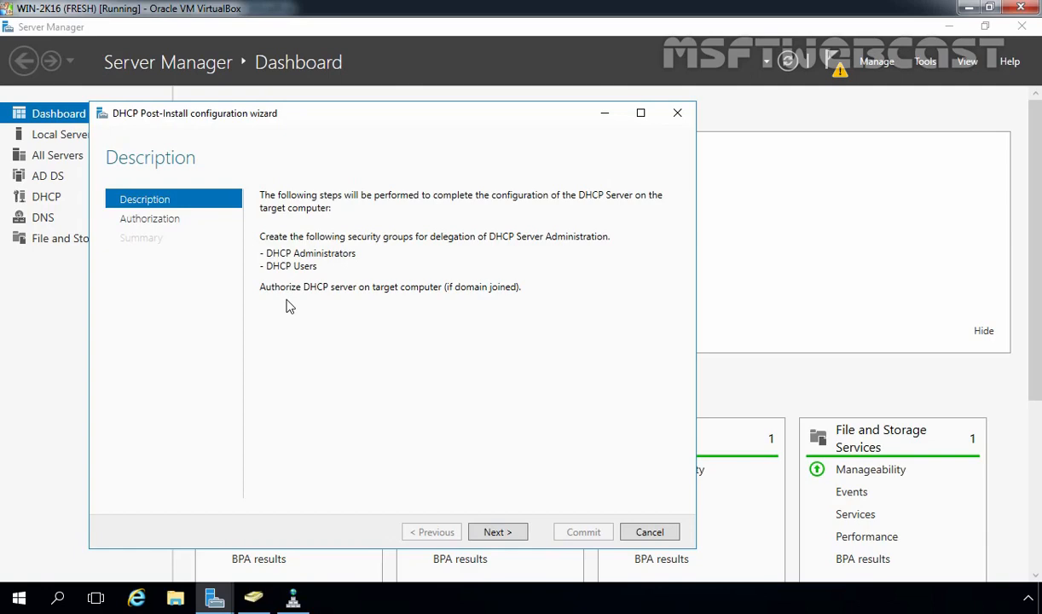
Authorize the DHCP server with the current user's credentials and commit the post-install configuration
{"action": "left_click", "coordinate": [500, 532]}
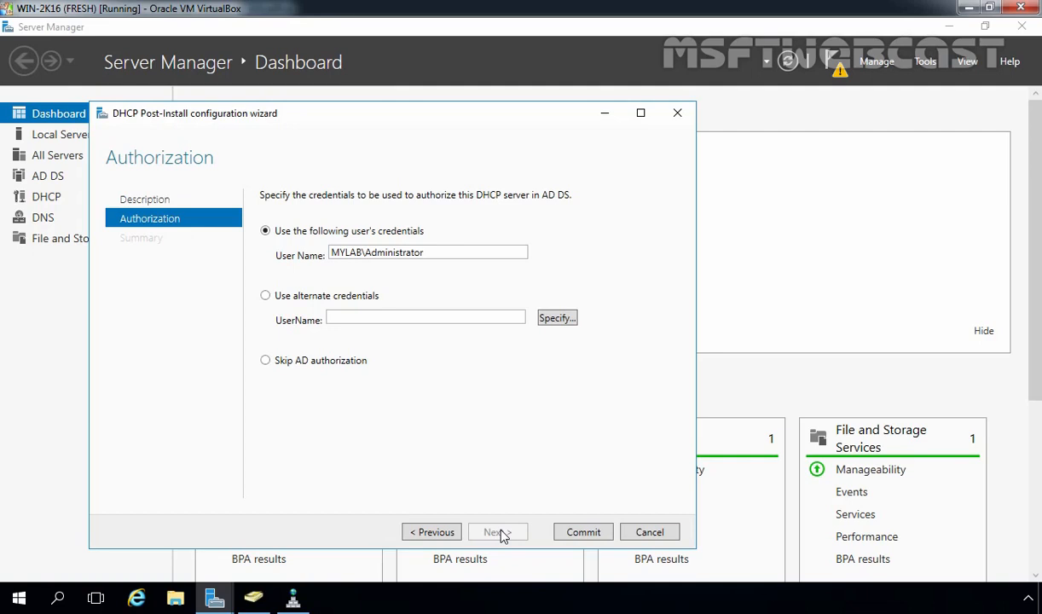
{"action": "left_click", "coordinate": [583, 532]}
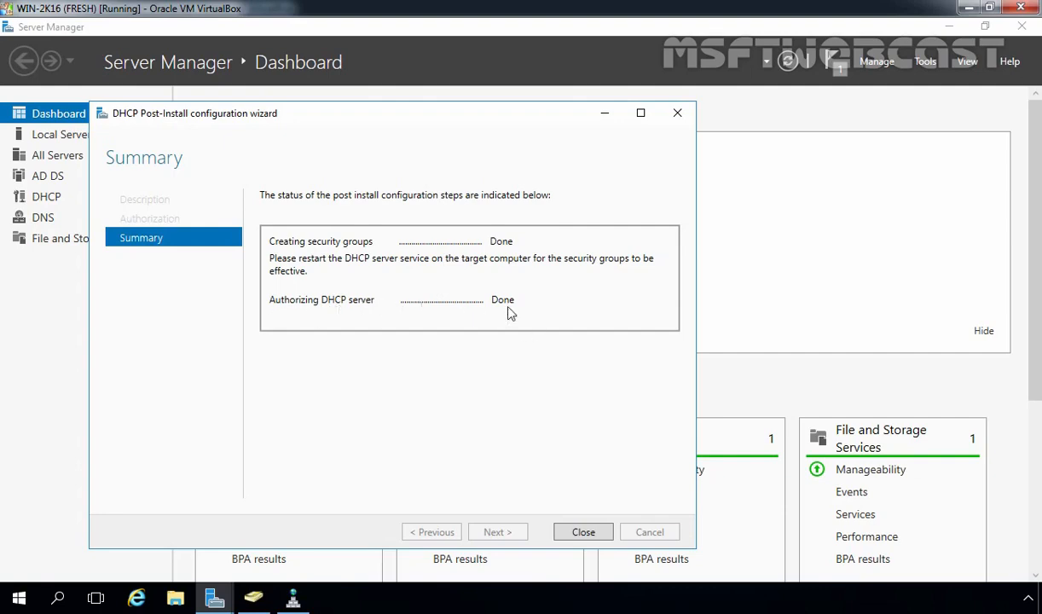
{"action": "left_click", "coordinate": [584, 533]}
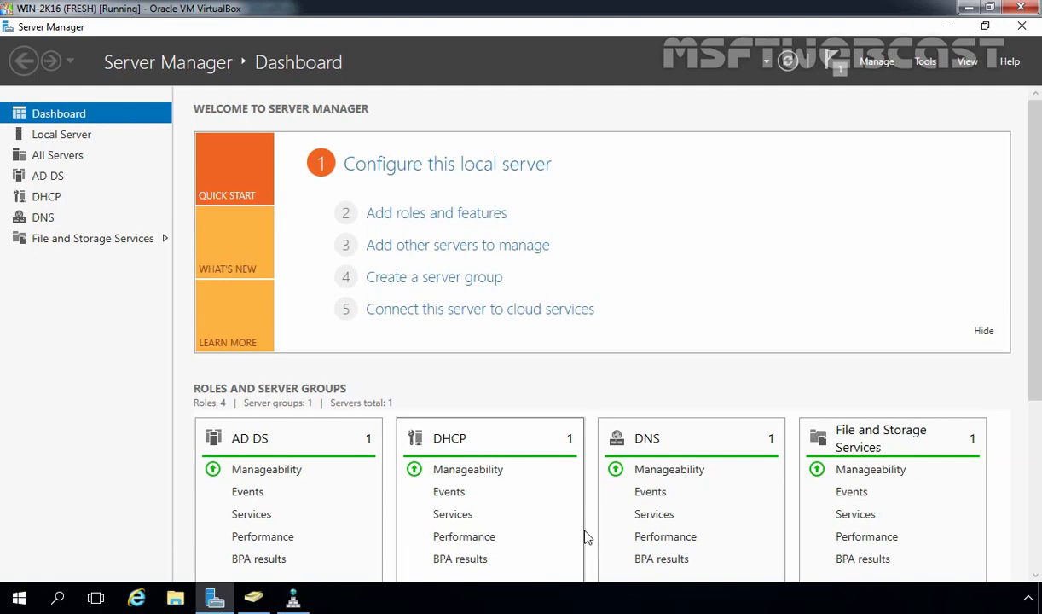
Launch the DHCP console and start a new scope under ws2016.mylab.local's IPv4 node
{"action": "left_click", "coordinate": [923, 62]}
{"action": "left_click", "coordinate": [803, 240]}
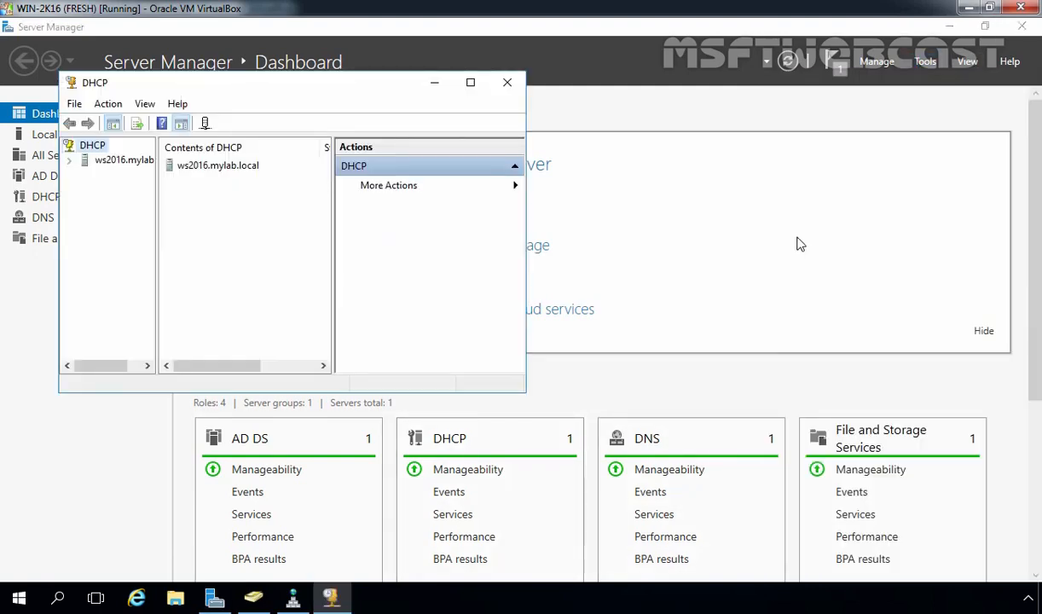
{"action": "left_click", "coordinate": [470, 83]}
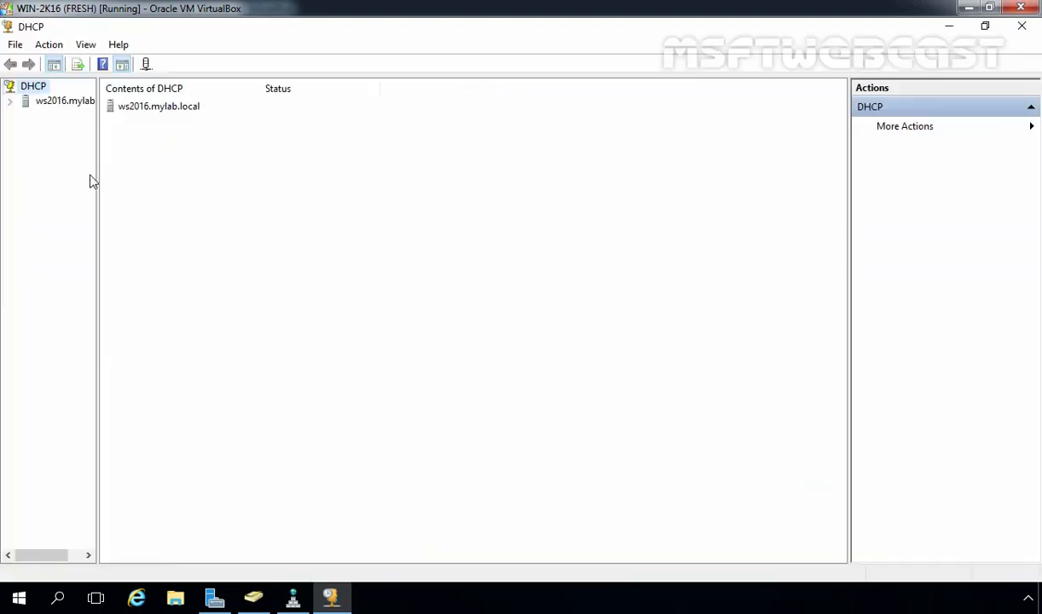
{"action": "left_click_drag", "start_coordinate": [96, 177], "coordinate": [213, 198]}
{"action": "double_click", "coordinate": [76, 100]}
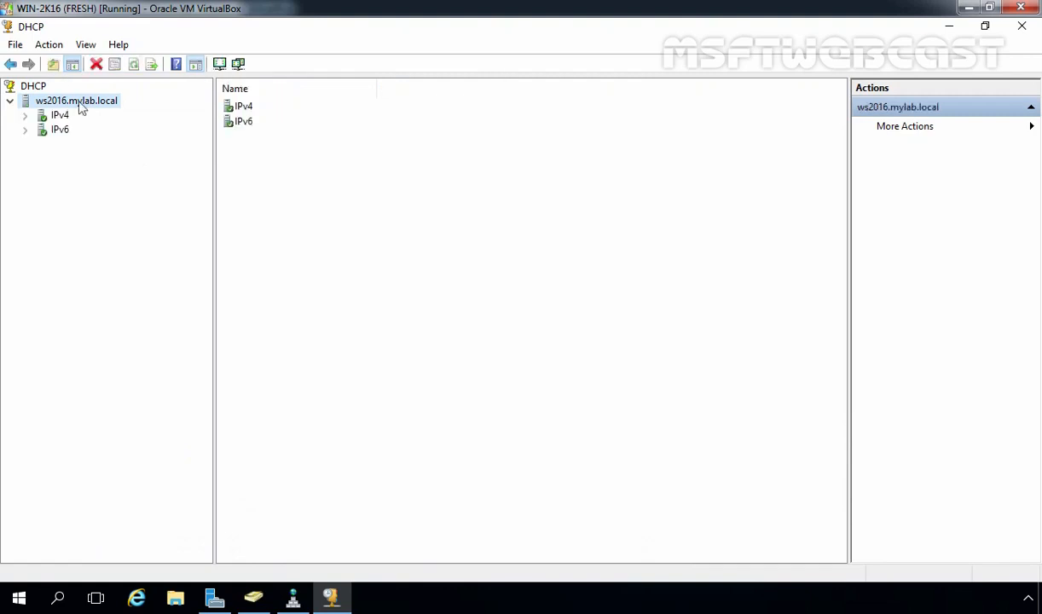
{"action": "double_click", "coordinate": [58, 115]}
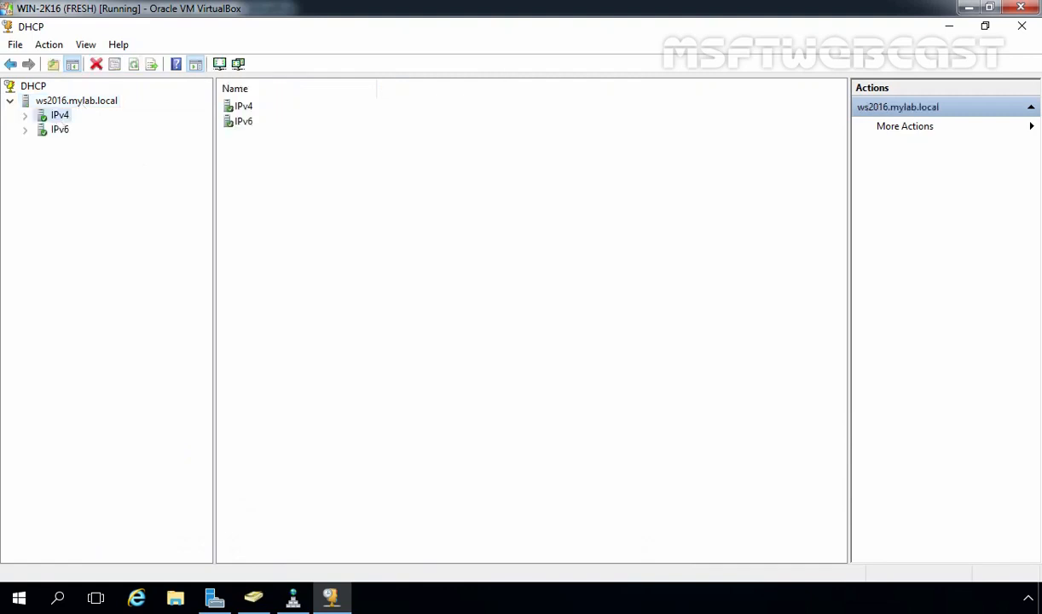
{"action": "right_click", "coordinate": [59, 116]}
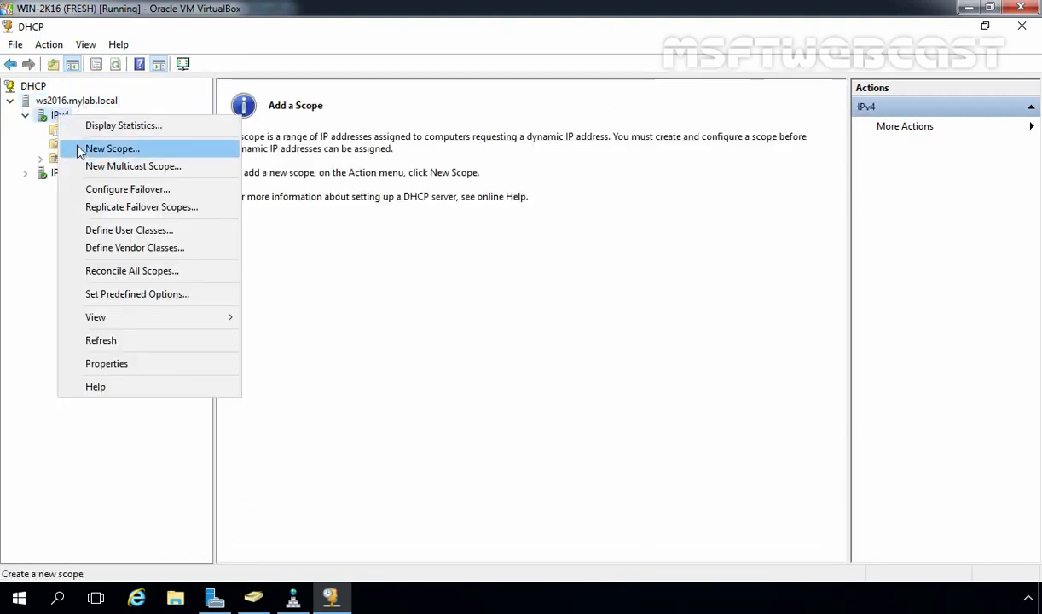
{"action": "left_click", "coordinate": [81, 149]}
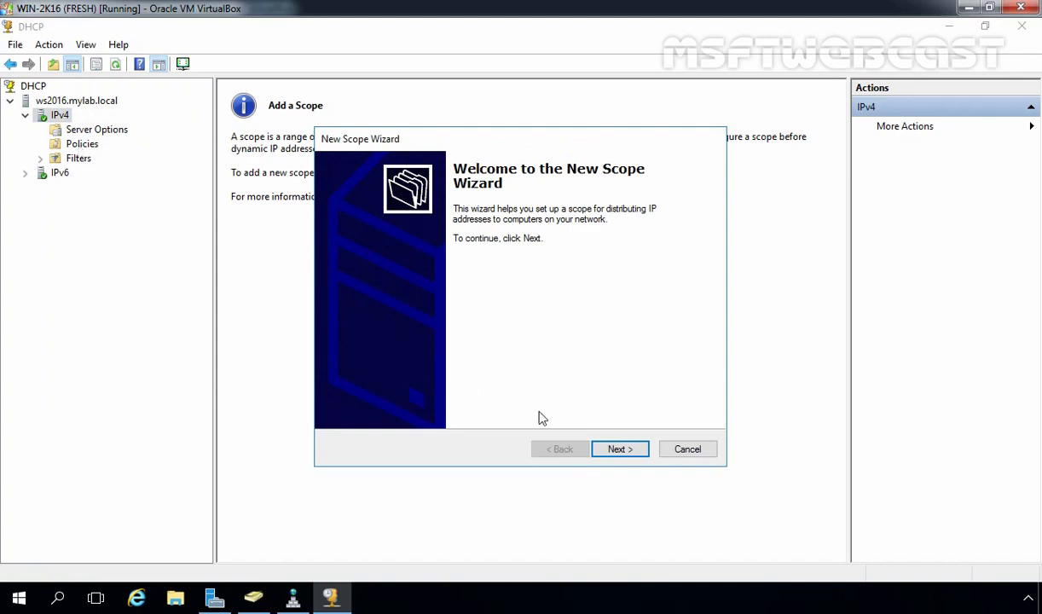
Name the scope SCOPE1 with address range 192.168.49.20 to 192.168.49.250
{"action": "left_click", "coordinate": [620, 449]}
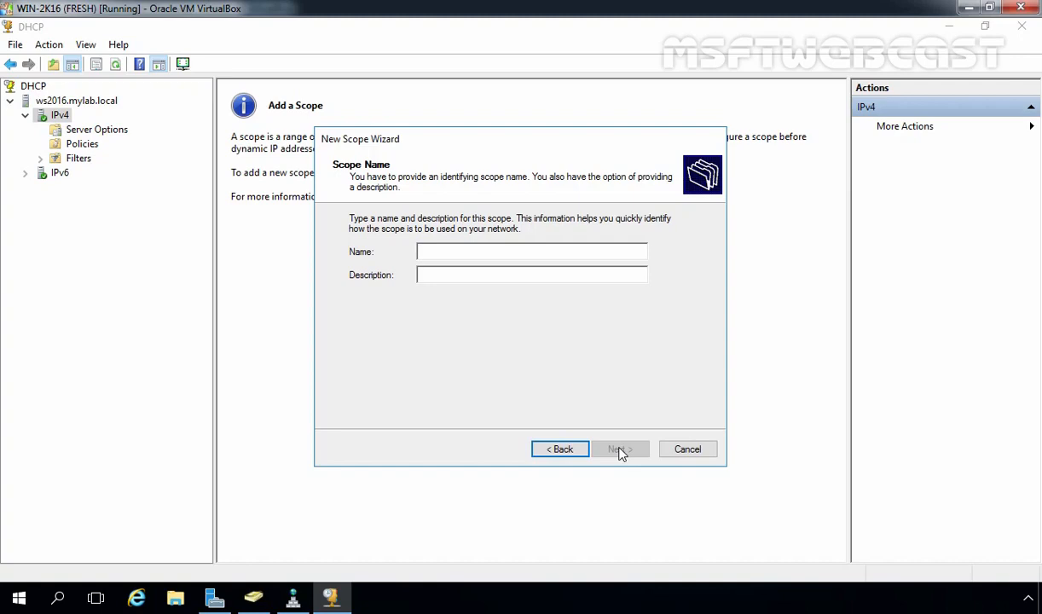
{"action": "type", "text": "SCOPE1"}
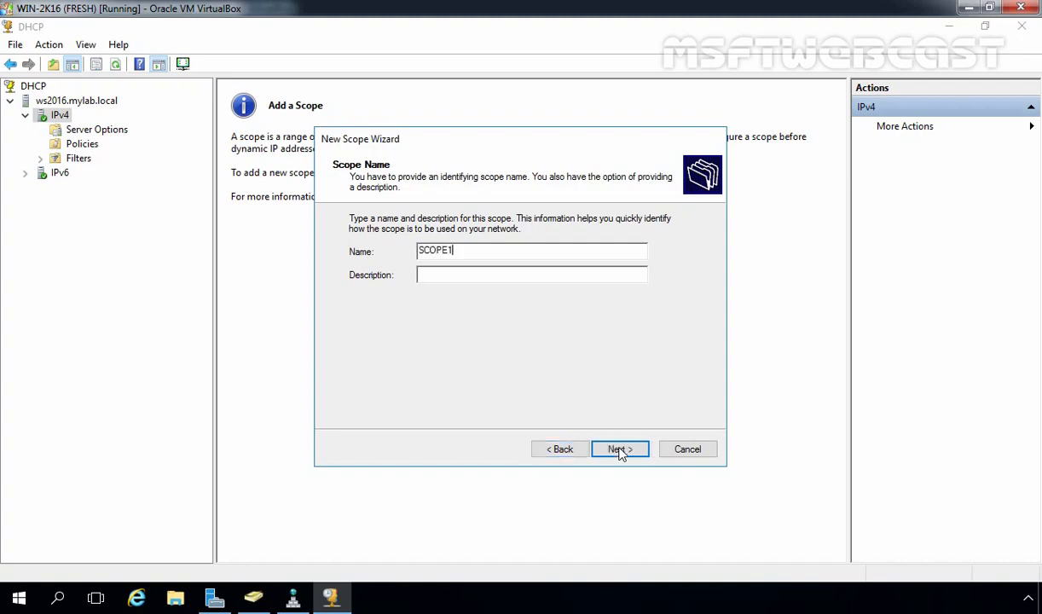
{"action": "left_click", "coordinate": [620, 450]}
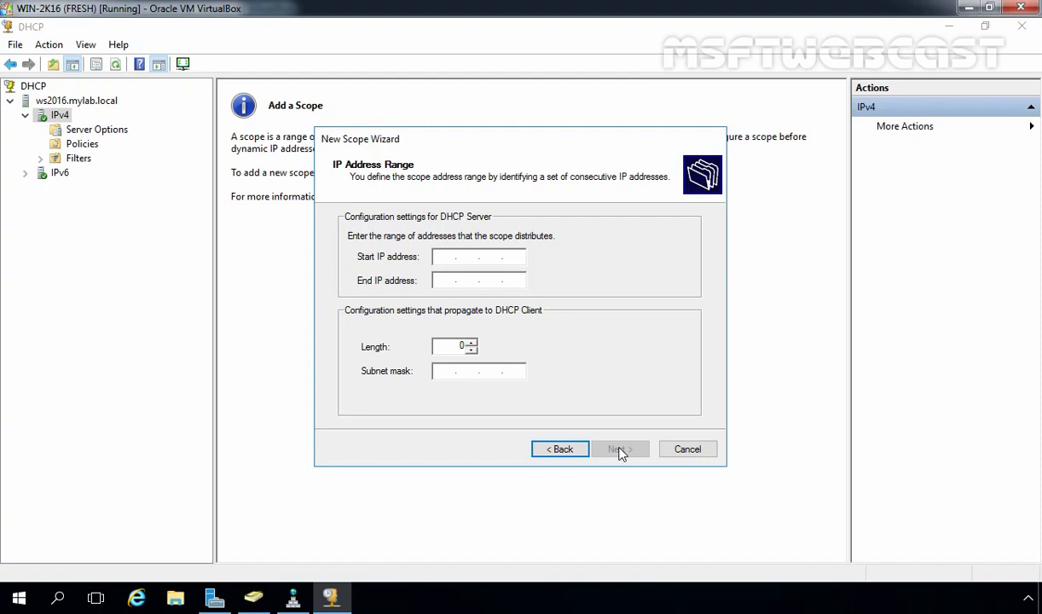
{"action": "type", "text": "192 . 168 . 49 . 20"}
{"action": "key", "text": "Tab"}
{"action": "type", "text": "192 . "}
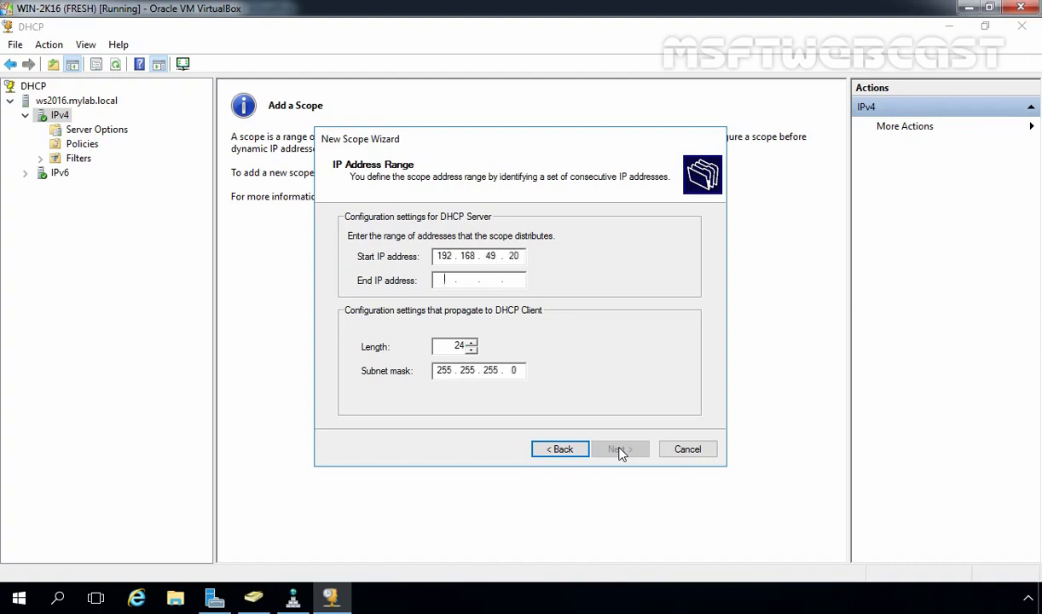
{"action": "type", "text": "168 . 49 . "}
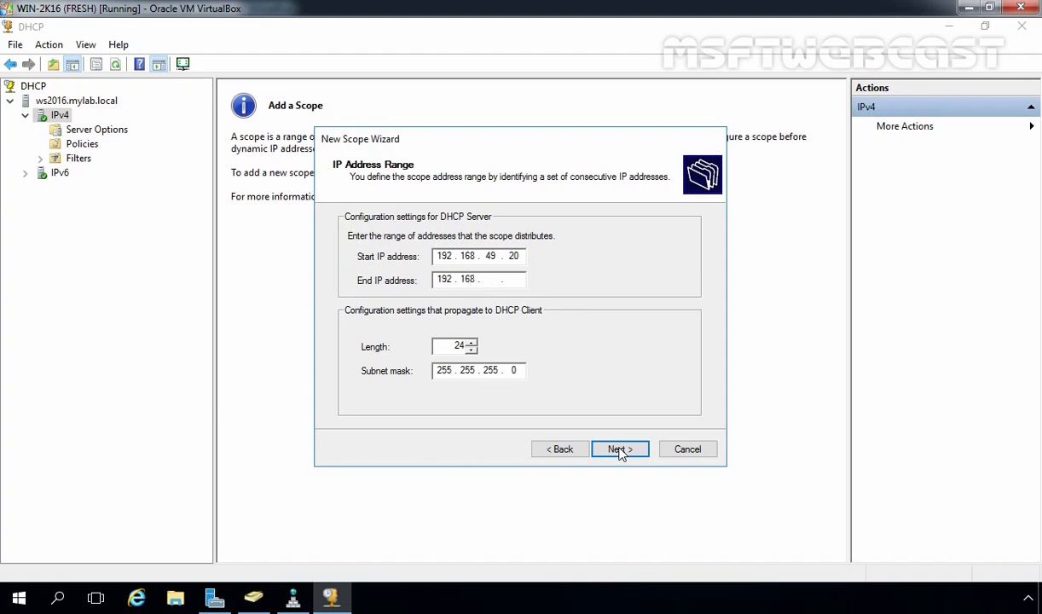
{"action": "type", "text": "250"}
{"action": "left_click", "coordinate": [619, 453]}
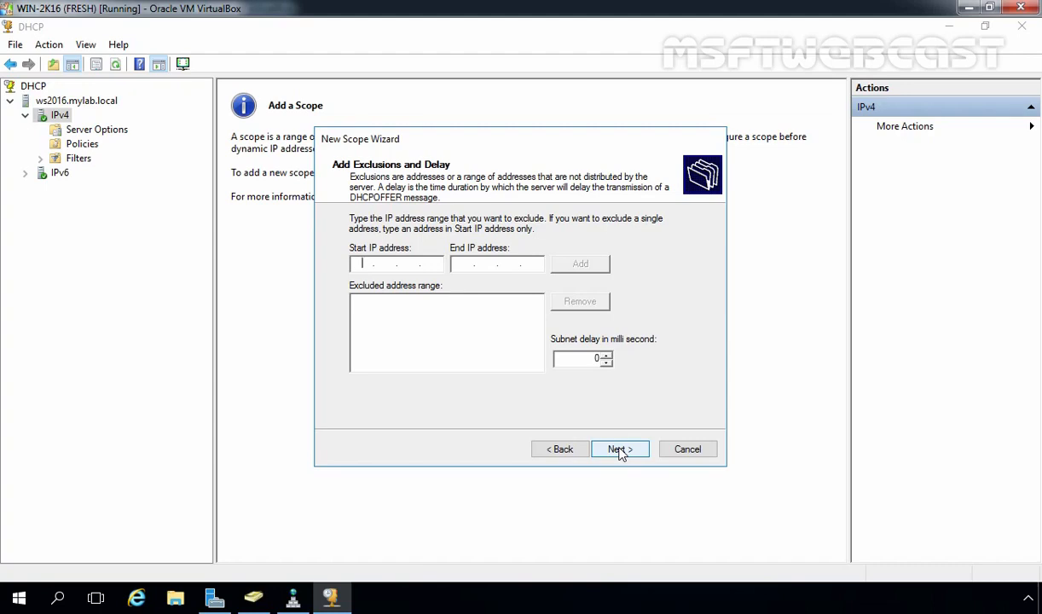
Skip exclusions and enter 0 days for the lease duration
{"action": "left_click", "coordinate": [620, 450]}
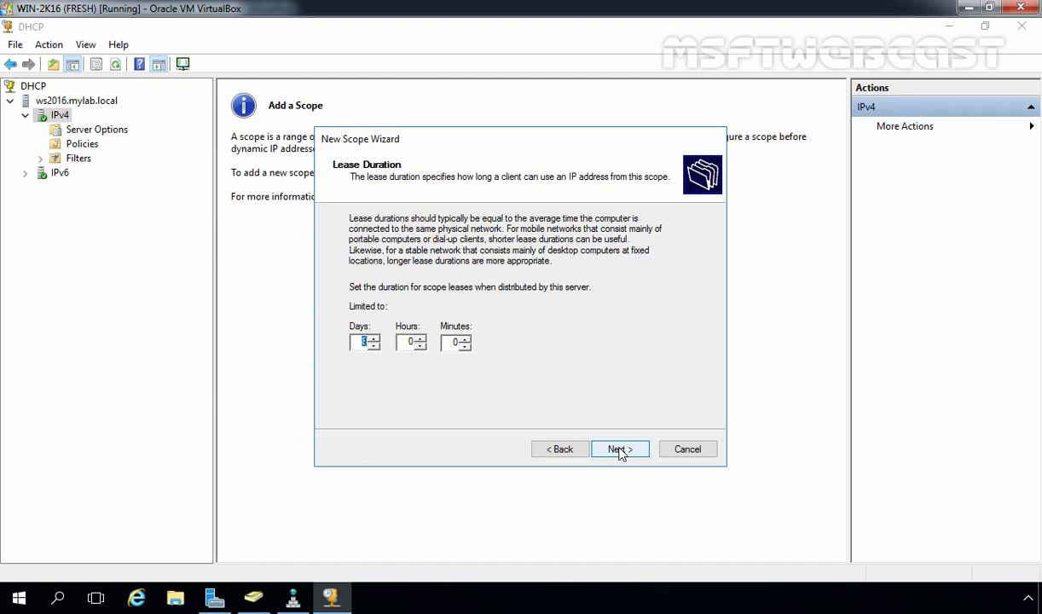
{"action": "type", "text": "0"}
{"action": "key", "text": "Tab"}
Complete the 8-hour lease and add 192.168.49.1 as SCOPE1's default gateway
{"action": "type", "text": "8"}
{"action": "left_click", "coordinate": [620, 453]}
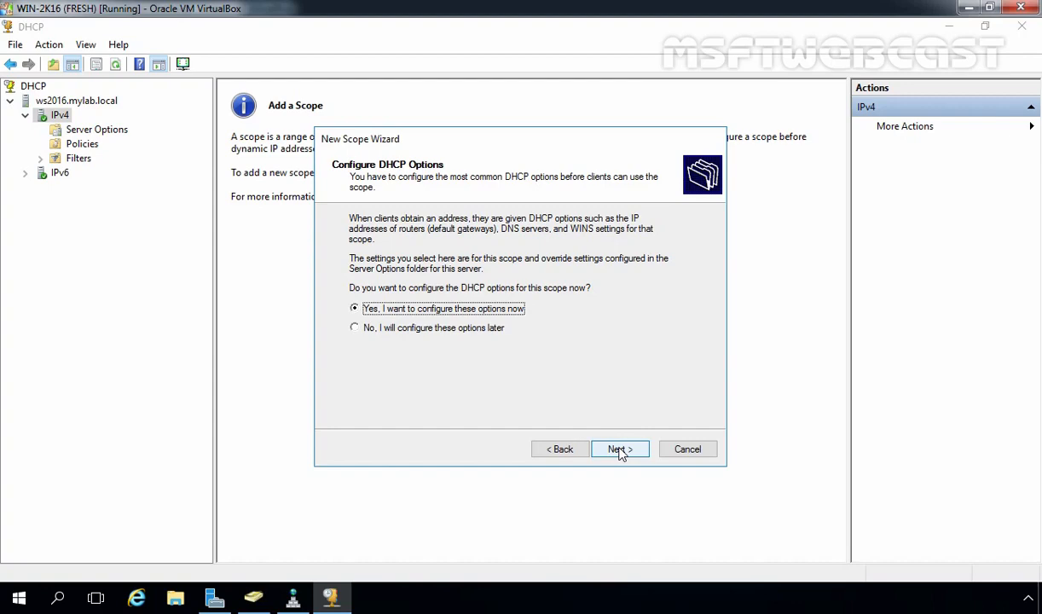
{"action": "left_click", "coordinate": [620, 449]}
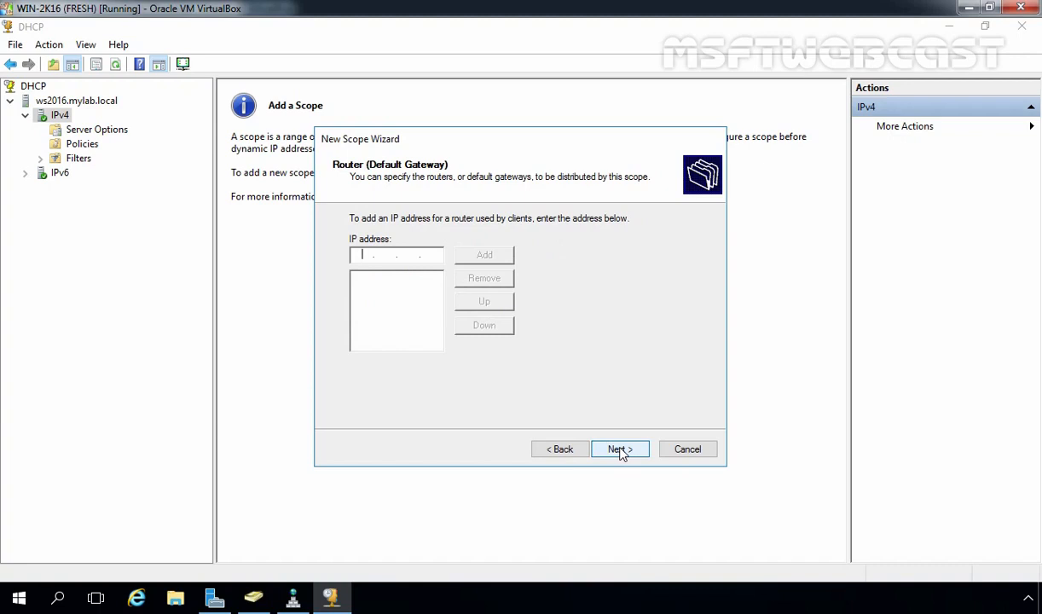
{"action": "type", "text": "192.168.49.1"}
{"action": "left_click", "coordinate": [483, 256]}
{"action": "left_click", "coordinate": [620, 449]}
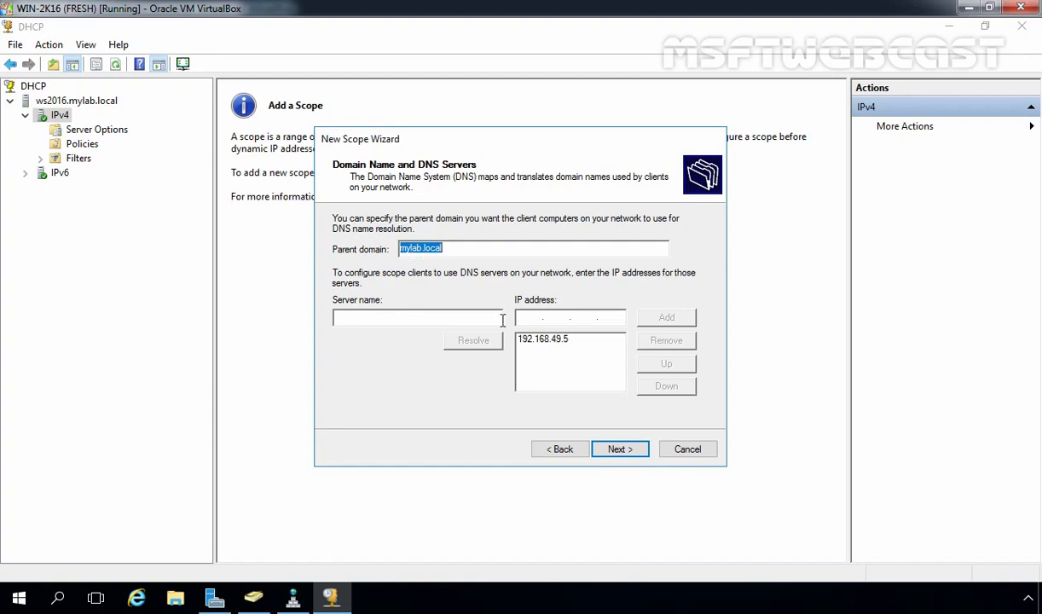
Accept domain mylab.local and DNS server 192.168.49.5, skip WINS, and activate SCOPE1
{"action": "left_click", "coordinate": [530, 340]}
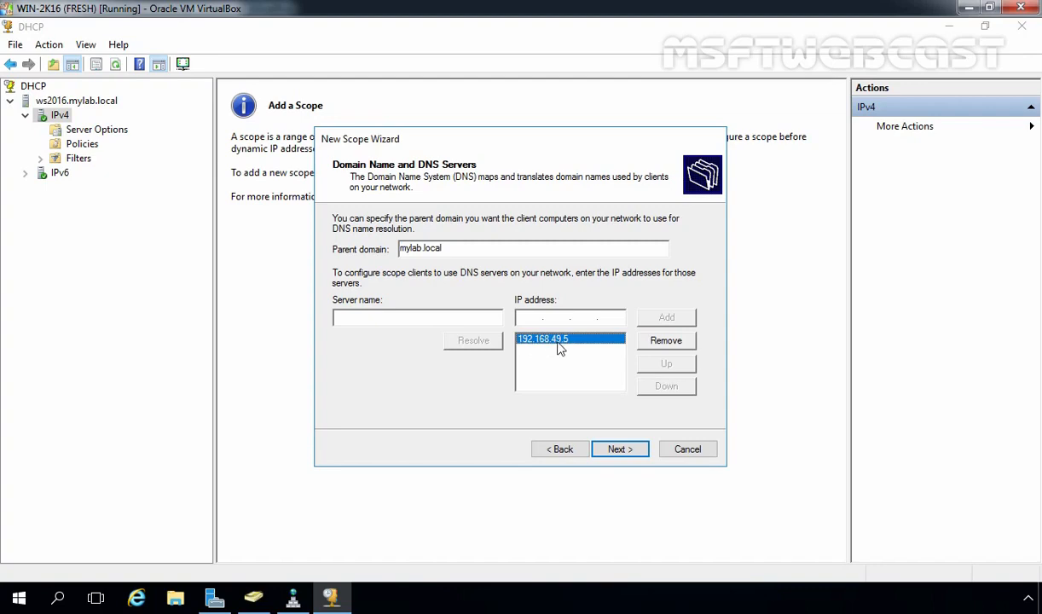
{"action": "left_click", "coordinate": [624, 452]}
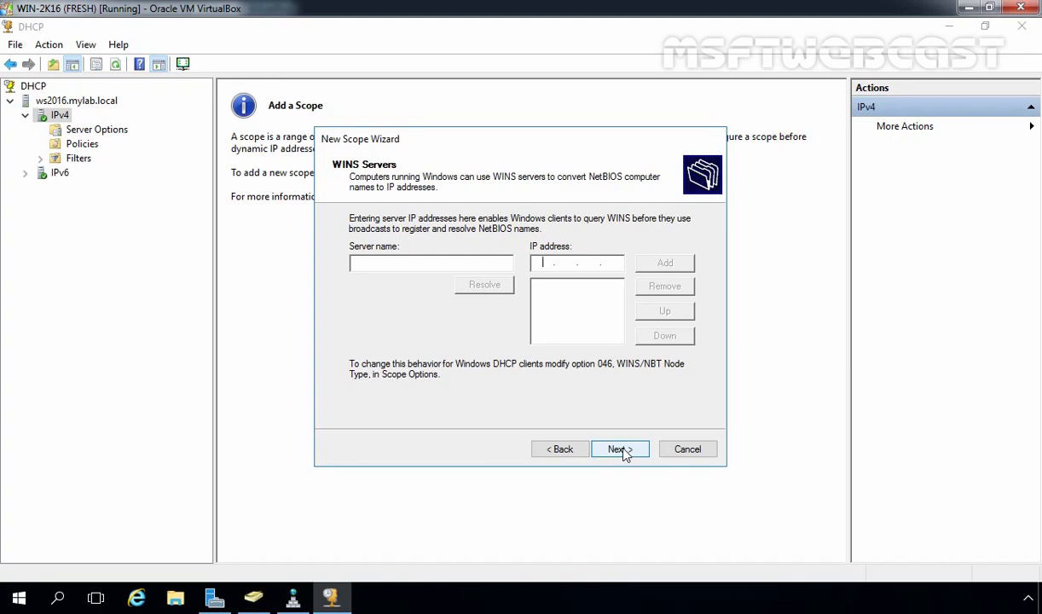
{"action": "left_click", "coordinate": [623, 452]}
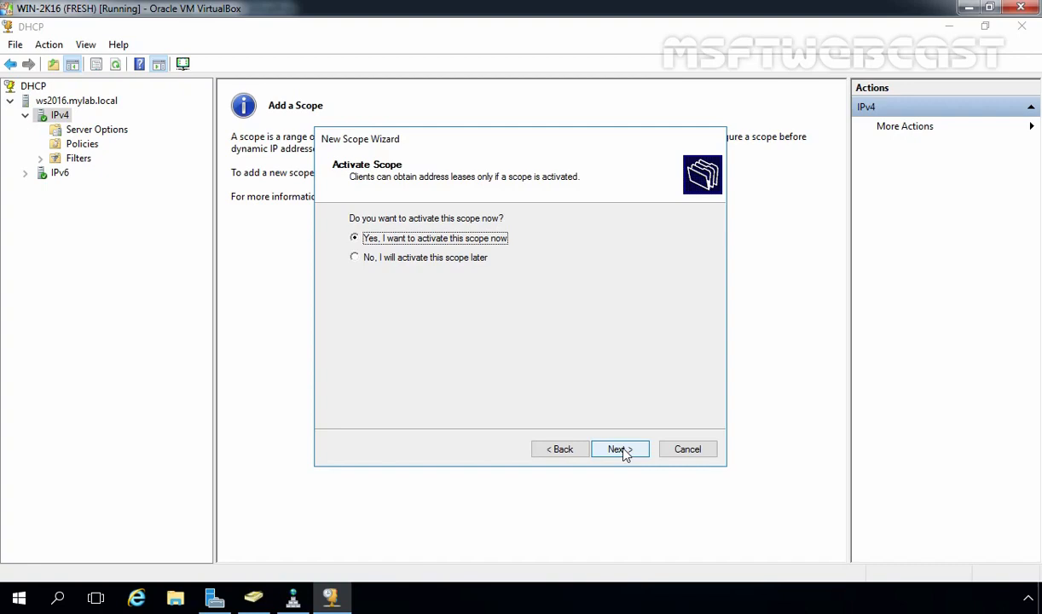
{"action": "left_click", "coordinate": [621, 449]}
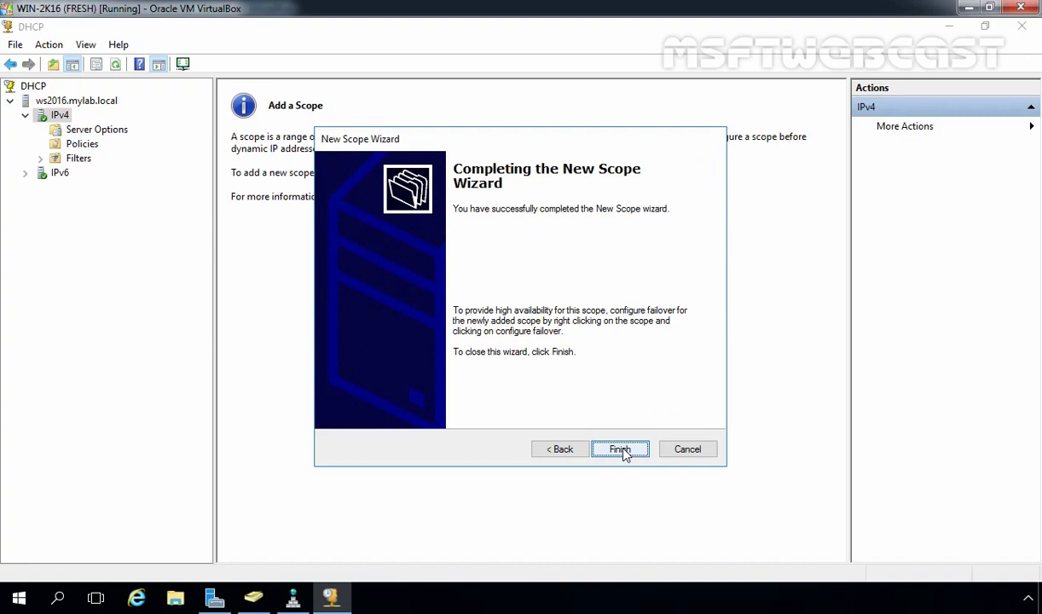
{"action": "left_click", "coordinate": [620, 449]}
{"action": "left_click", "coordinate": [100, 130]}
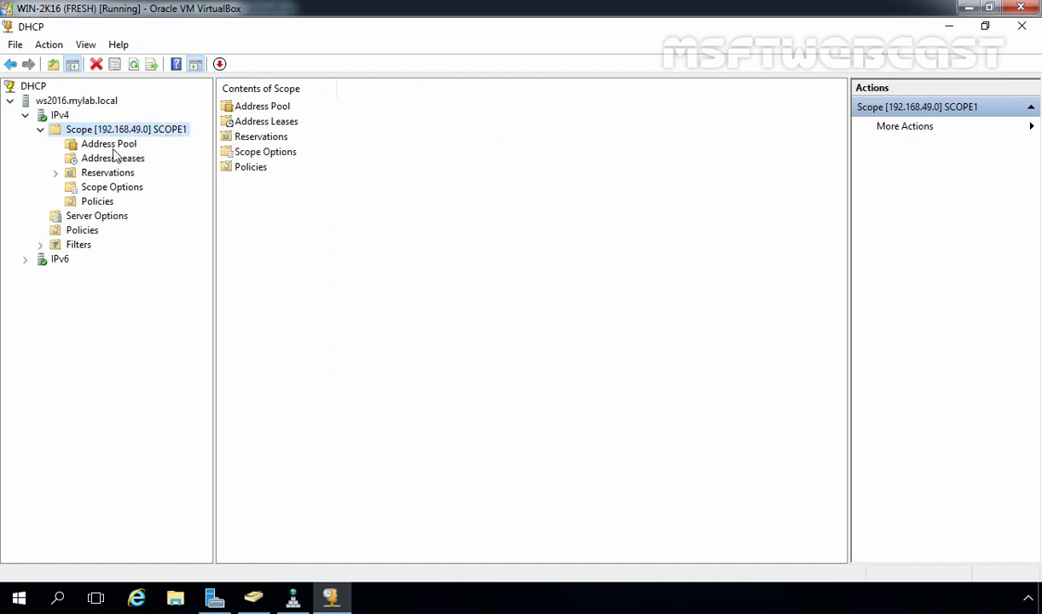
Check SCOPE1's address pool 192.168.49.20–192.168.49.250, then switch to the Windows 10 client VM
{"action": "left_click", "coordinate": [103, 145]}
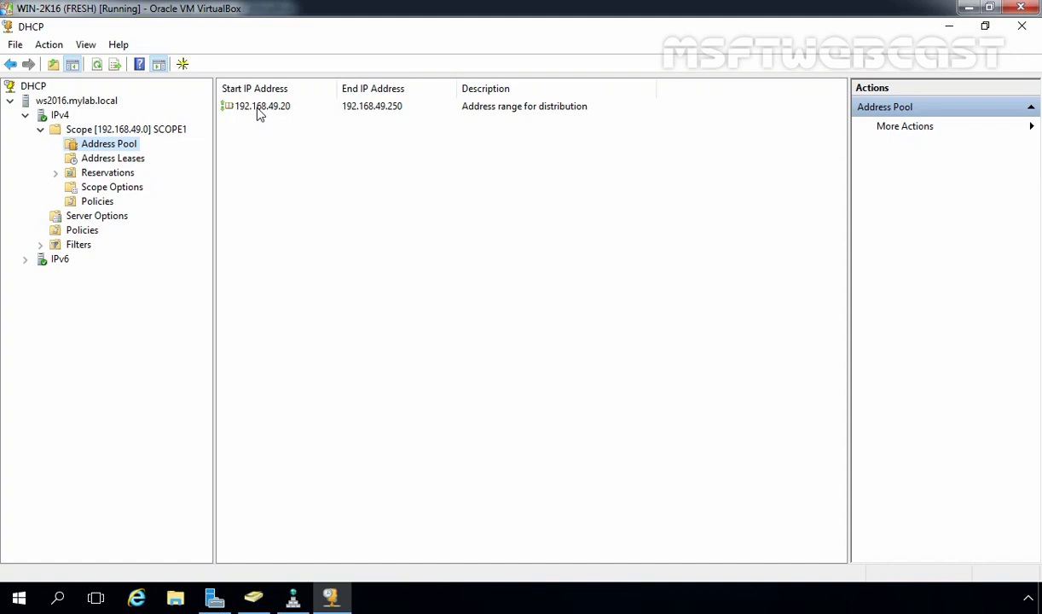
{"action": "key", "text": "alt+Tab"}
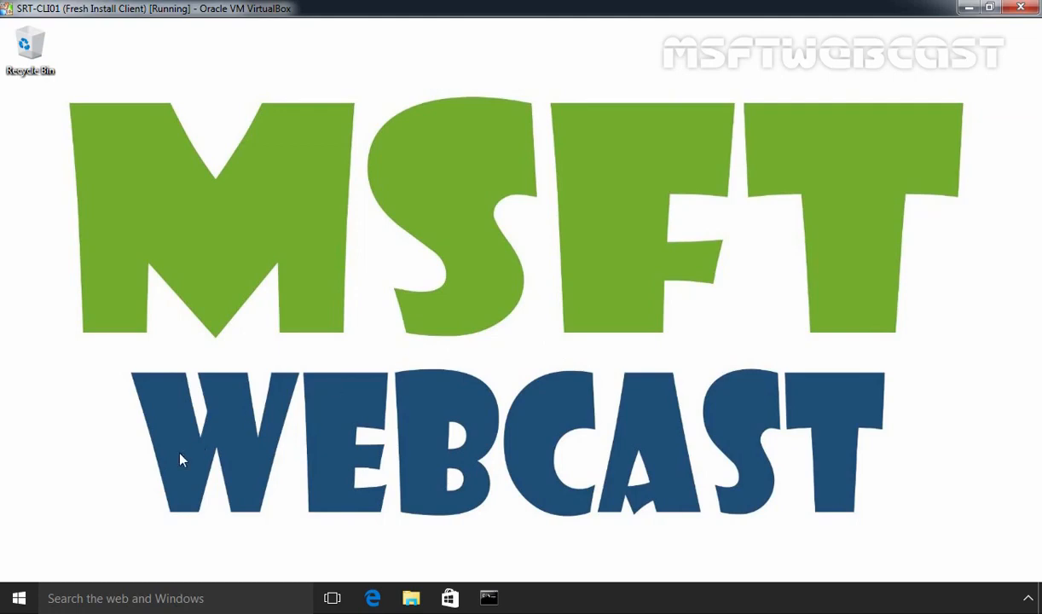
Open Network Connections from the Start quick-link menu and select the disabled Ethernet adapter
{"action": "right_click", "coordinate": [18, 601]}
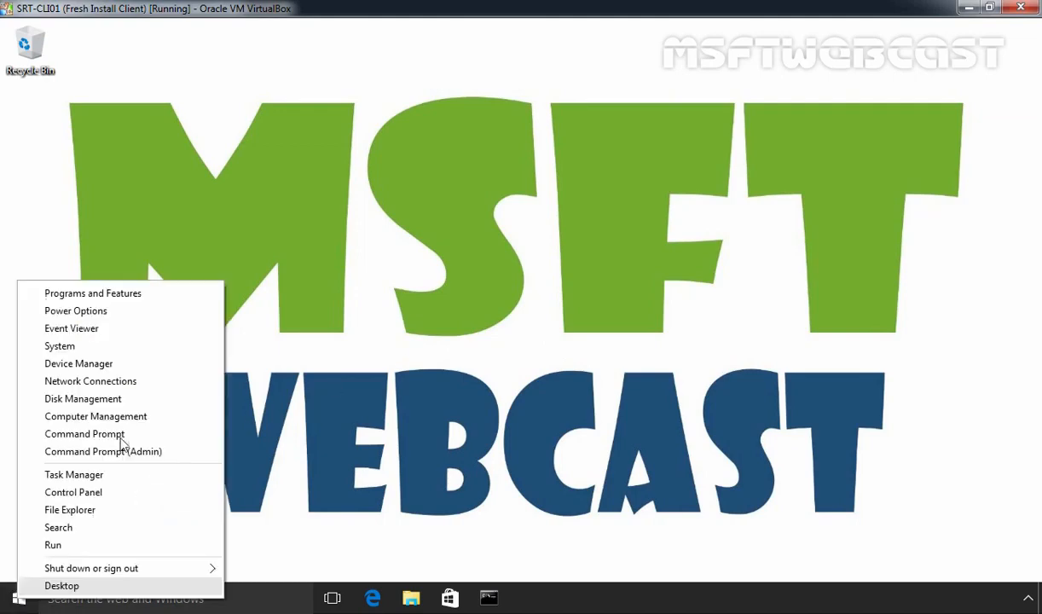
{"action": "left_click", "coordinate": [93, 382]}
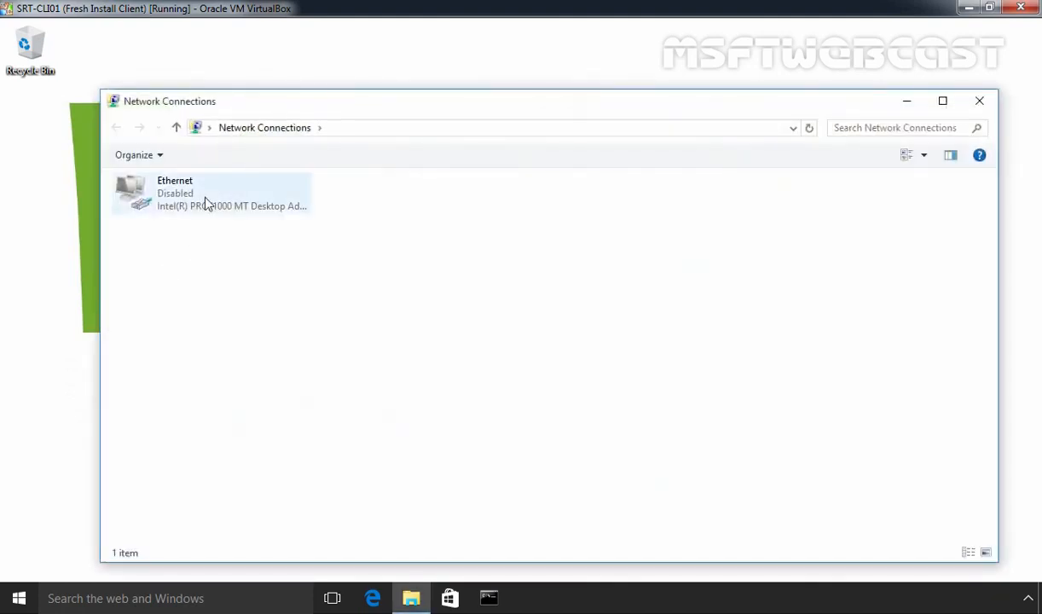
{"action": "left_click", "coordinate": [205, 203]}
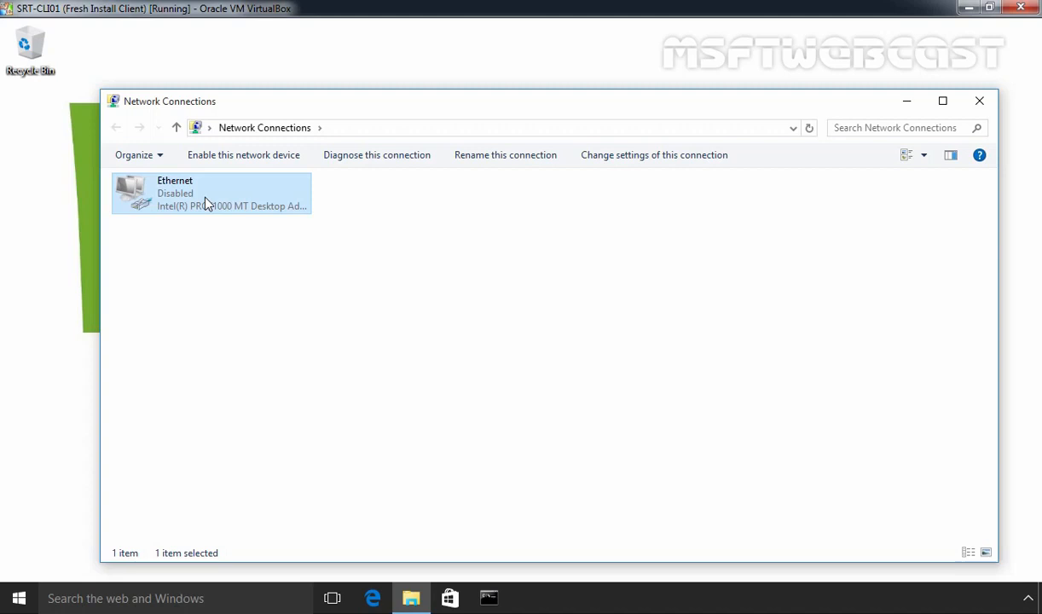
Confirm Ethernet's IPv4 settings obtain the IP address and DNS server automatically
{"action": "right_click", "coordinate": [204, 202]}
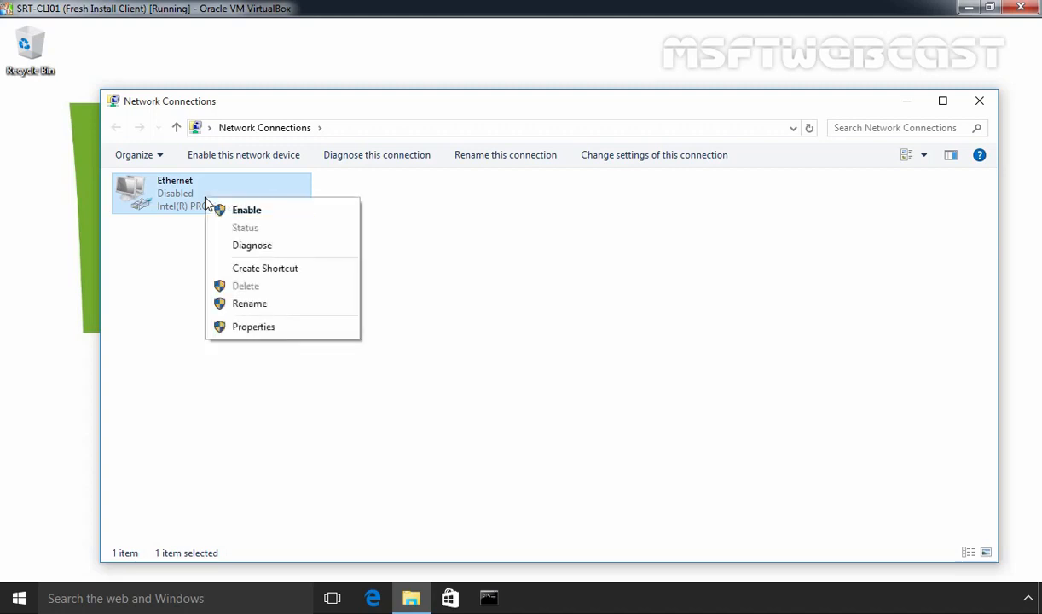
{"action": "left_click", "coordinate": [244, 329]}
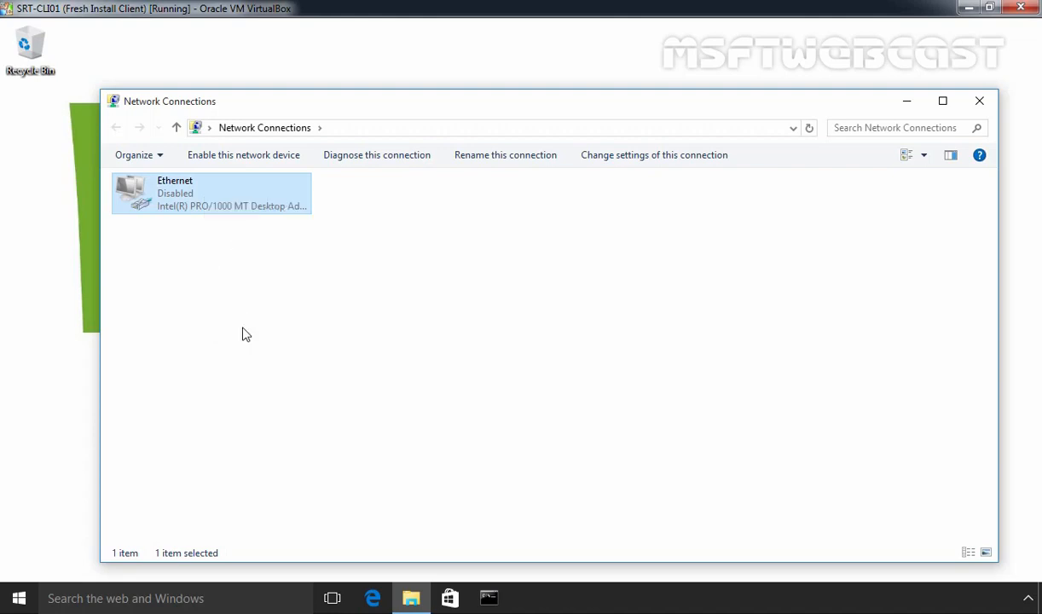
{"action": "left_click", "coordinate": [237, 353]}
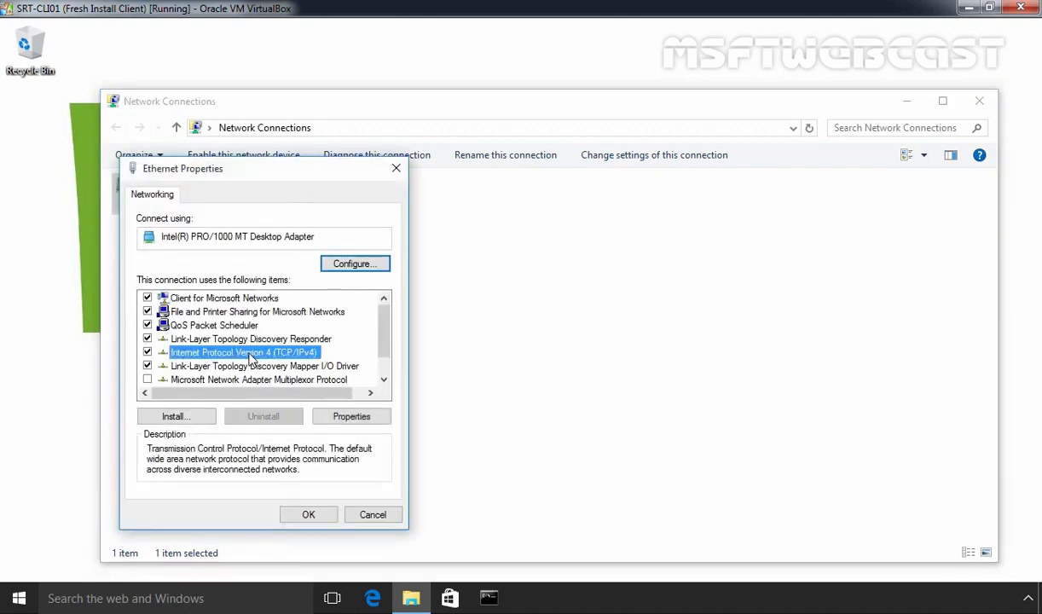
{"action": "left_click", "coordinate": [352, 416]}
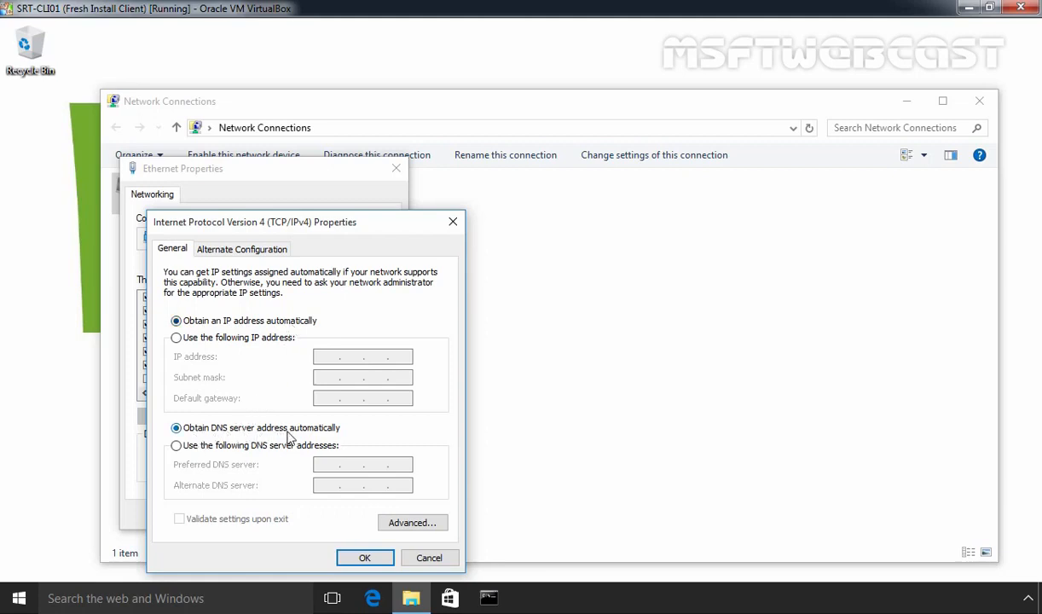
{"action": "left_click", "coordinate": [362, 559]}
{"action": "left_click", "coordinate": [308, 516]}
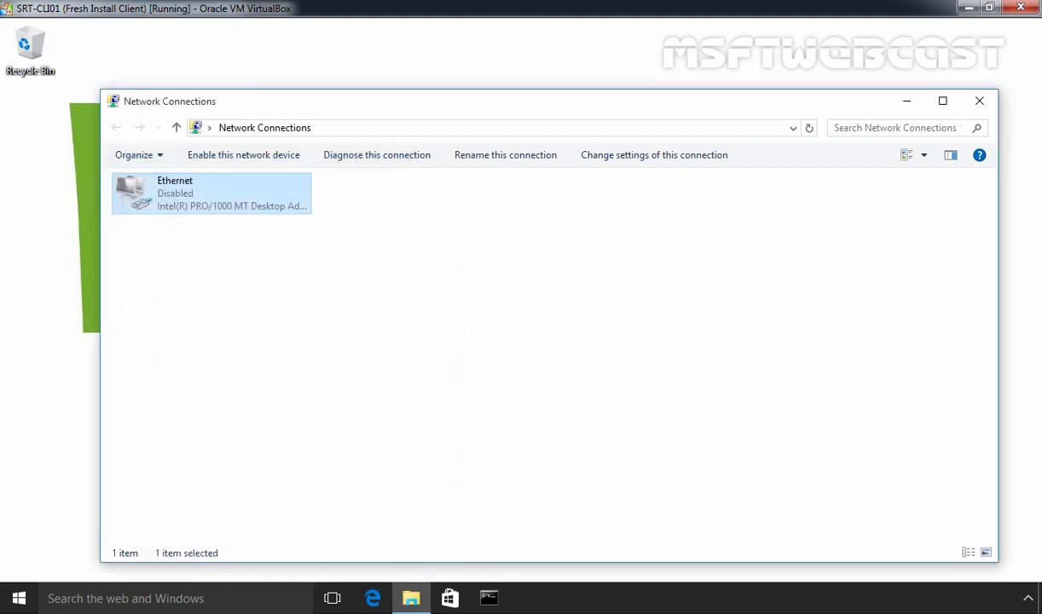
Enable the Ethernet adapter, decline network discovery, and close Network Connections
{"action": "right_click", "coordinate": [193, 199]}
{"action": "left_click", "coordinate": [217, 209]}
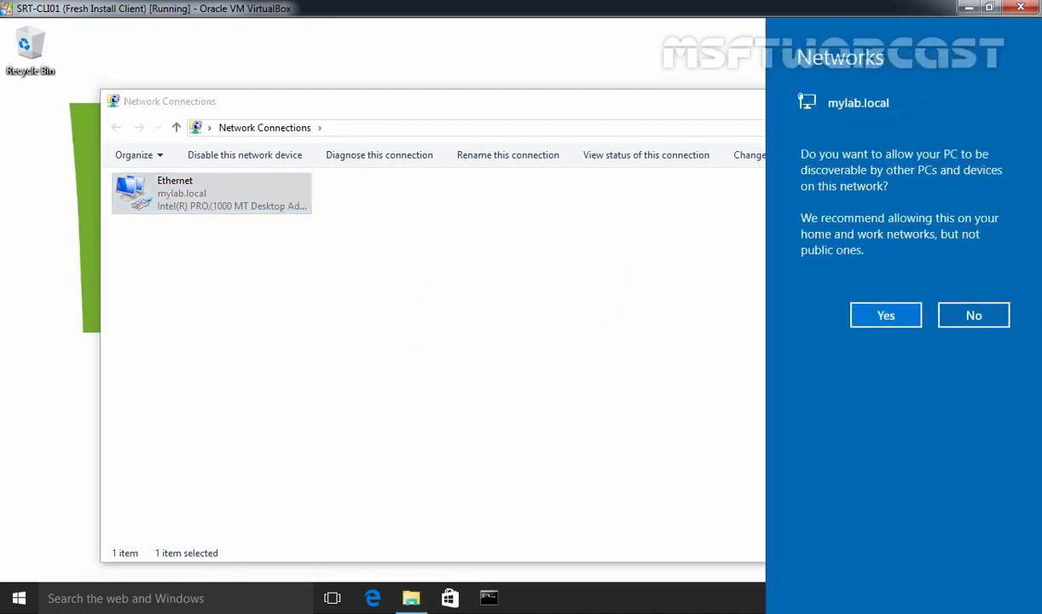
{"action": "left_click", "coordinate": [987, 317]}
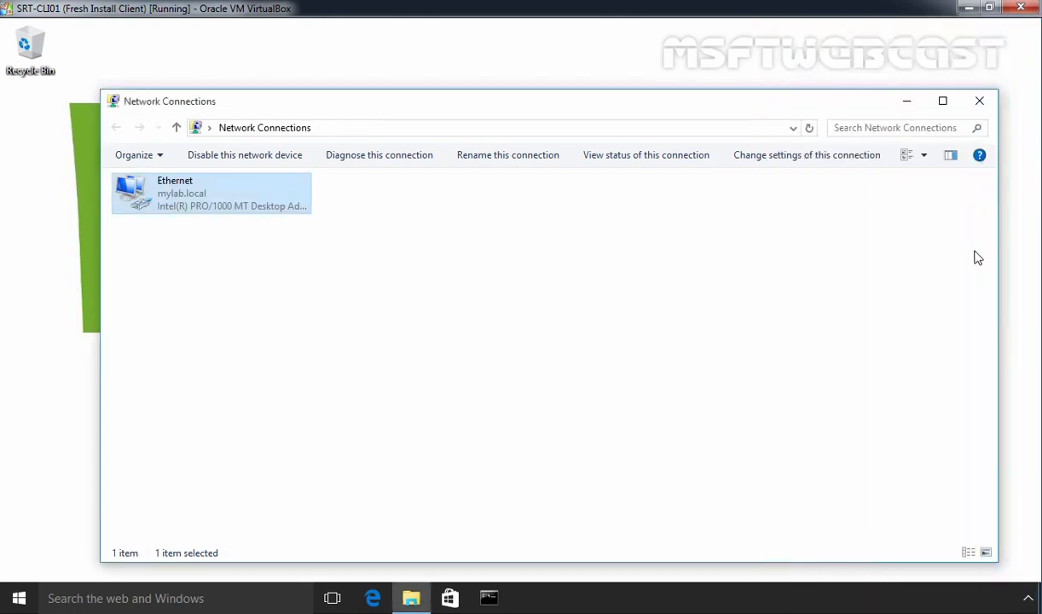
{"action": "left_click", "coordinate": [980, 101]}
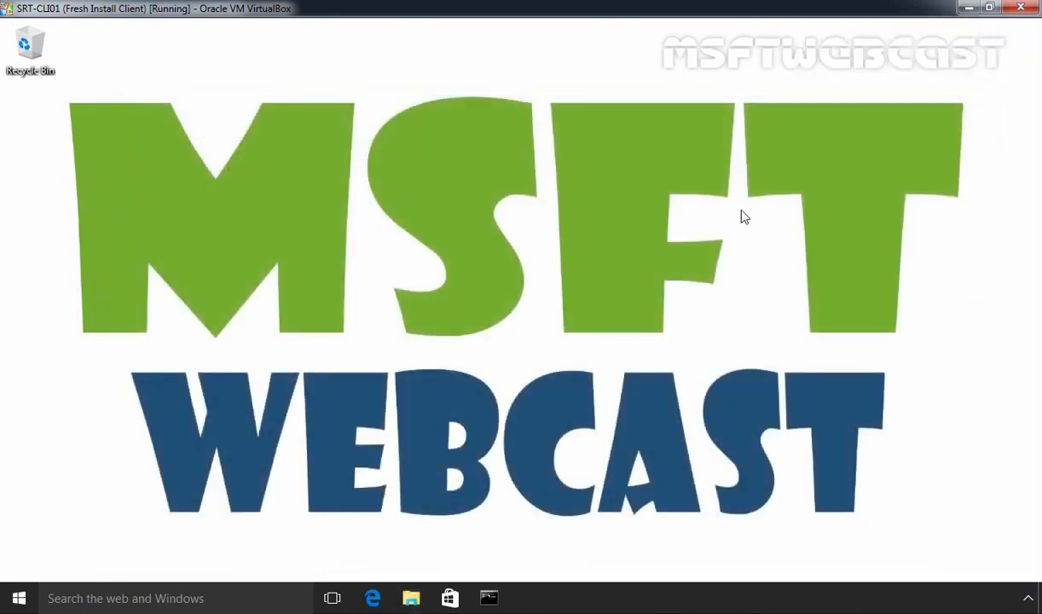
Run ipconfig /all in a Command Prompt on the client
{"action": "left_click", "coordinate": [502, 600]}
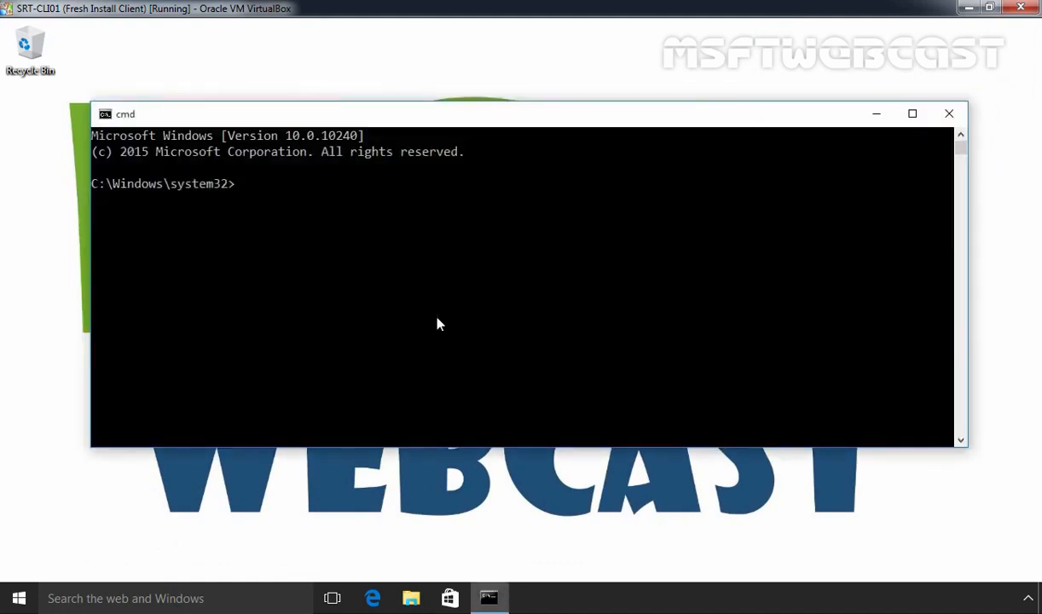
{"action": "type", "text": "ipconfig /all"}
{"action": "key", "text": "Return"}
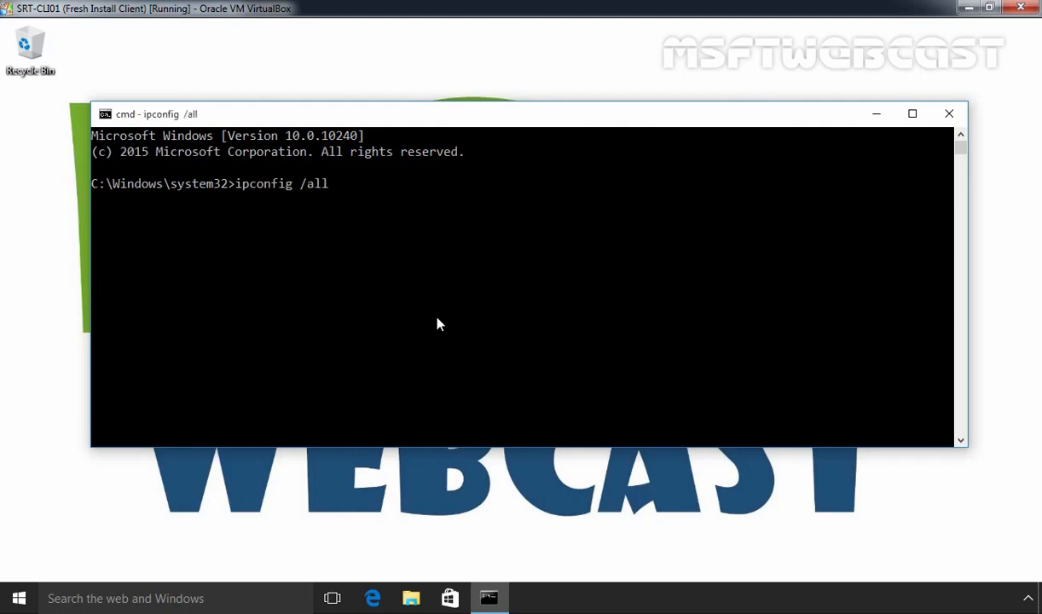
{"action": "scroll", "coordinate": [434, 325], "scroll_direction": "up", "scroll_amount": 3}
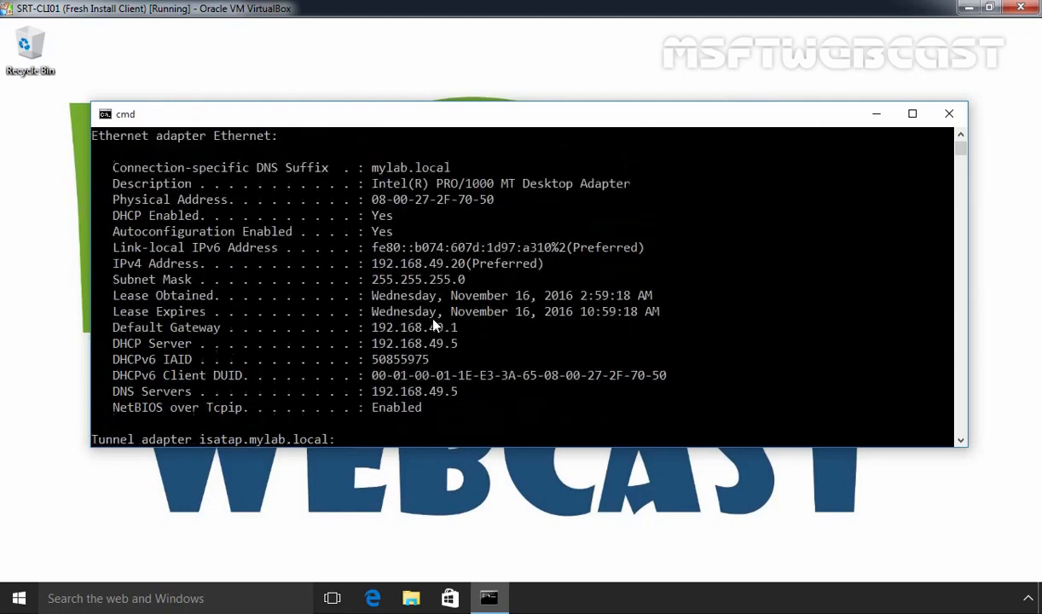
Highlight IPv4 192.168.49.20, mask 255.255.255.0, gateway 192.168.49.1, DHCP and DNS server 192.168.49.5
{"action": "double_click", "coordinate": [379, 125]}
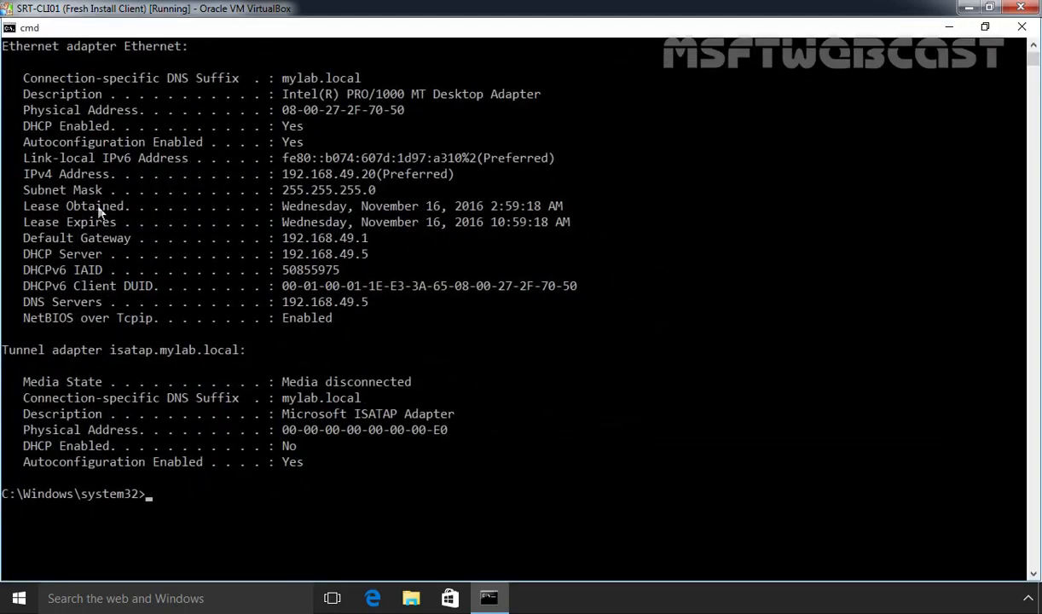
{"action": "left_click_drag", "start_coordinate": [18, 170], "coordinate": [373, 189]}
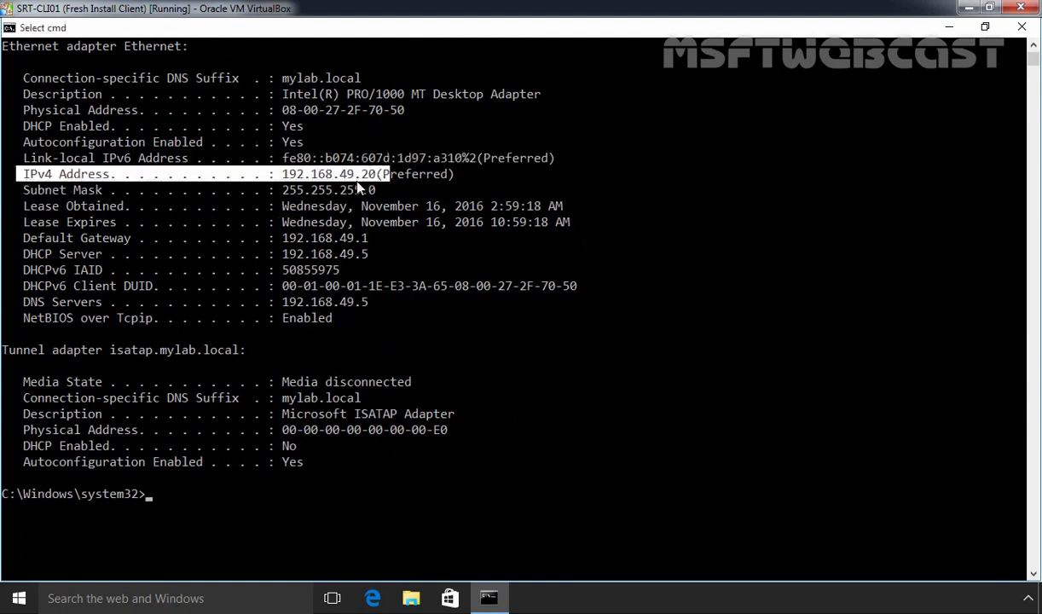
{"action": "left_click_drag", "start_coordinate": [279, 191], "coordinate": [379, 192]}
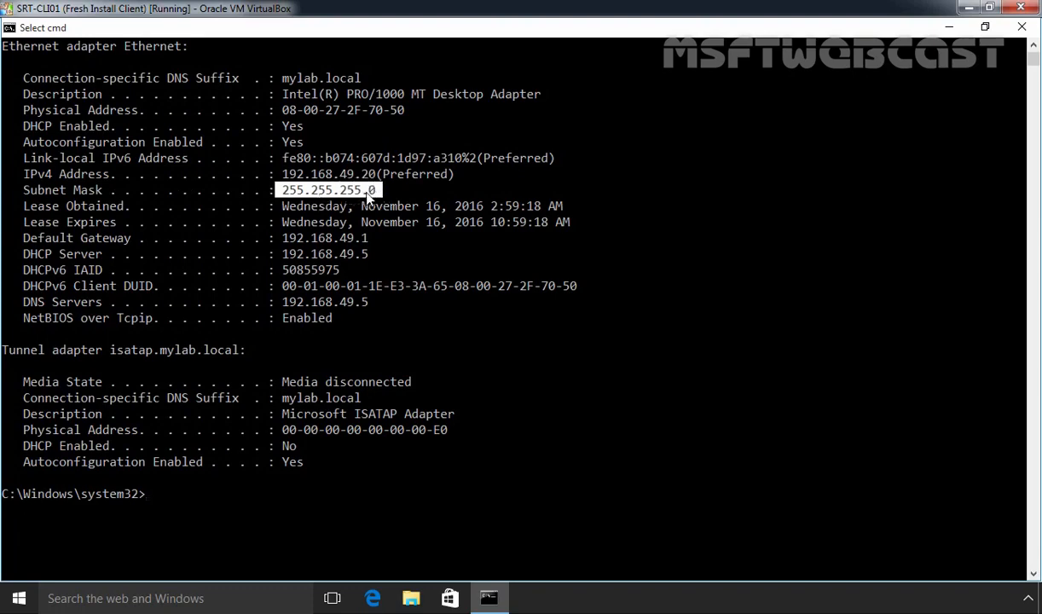
{"action": "left_click_drag", "start_coordinate": [283, 241], "coordinate": [369, 247]}
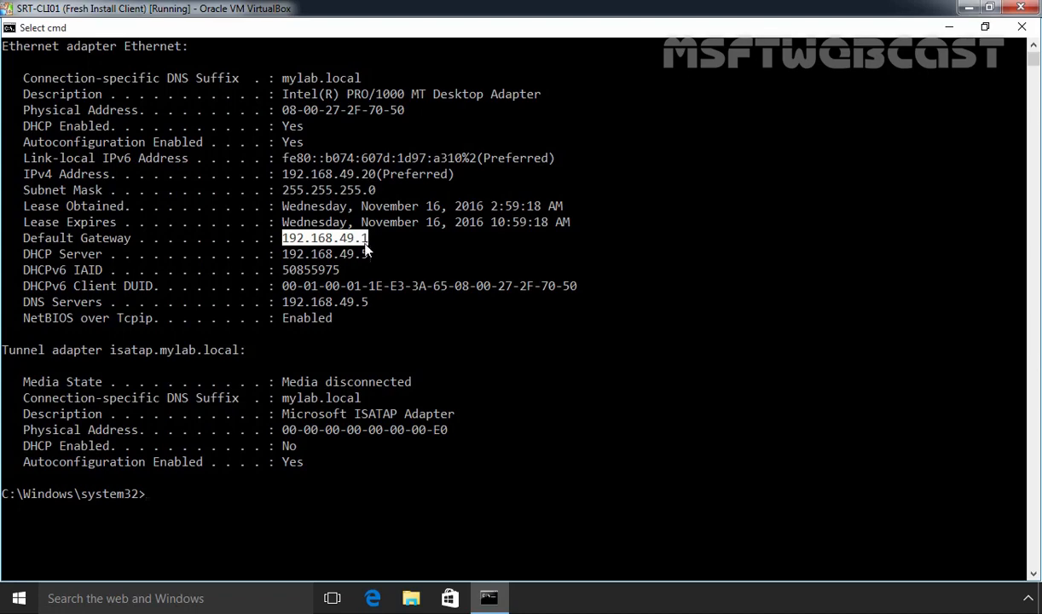
{"action": "left_click_drag", "start_coordinate": [284, 256], "coordinate": [372, 263]}
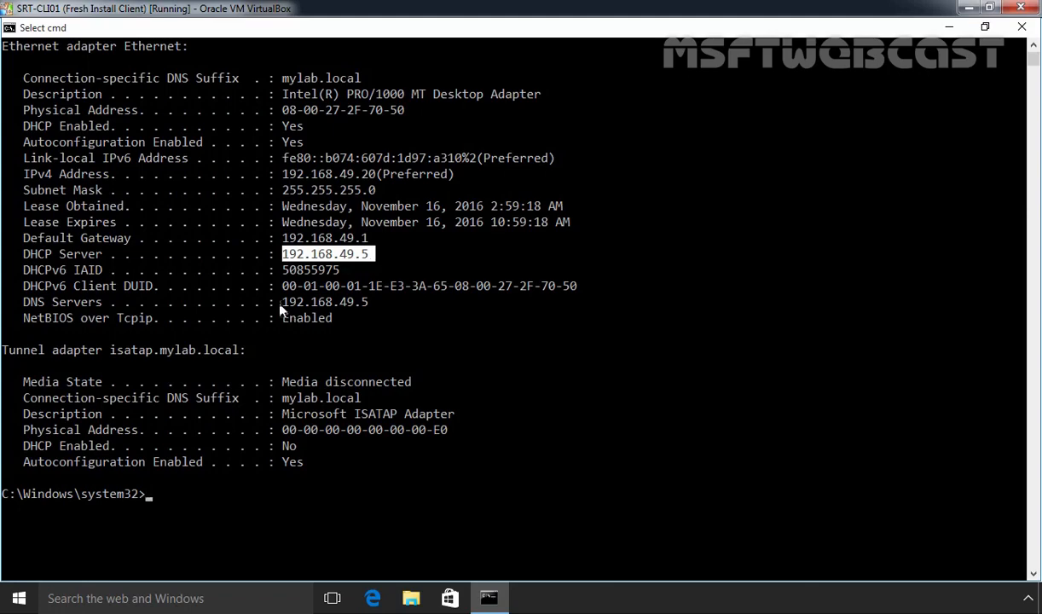
{"action": "left_click_drag", "start_coordinate": [275, 303], "coordinate": [368, 314]}
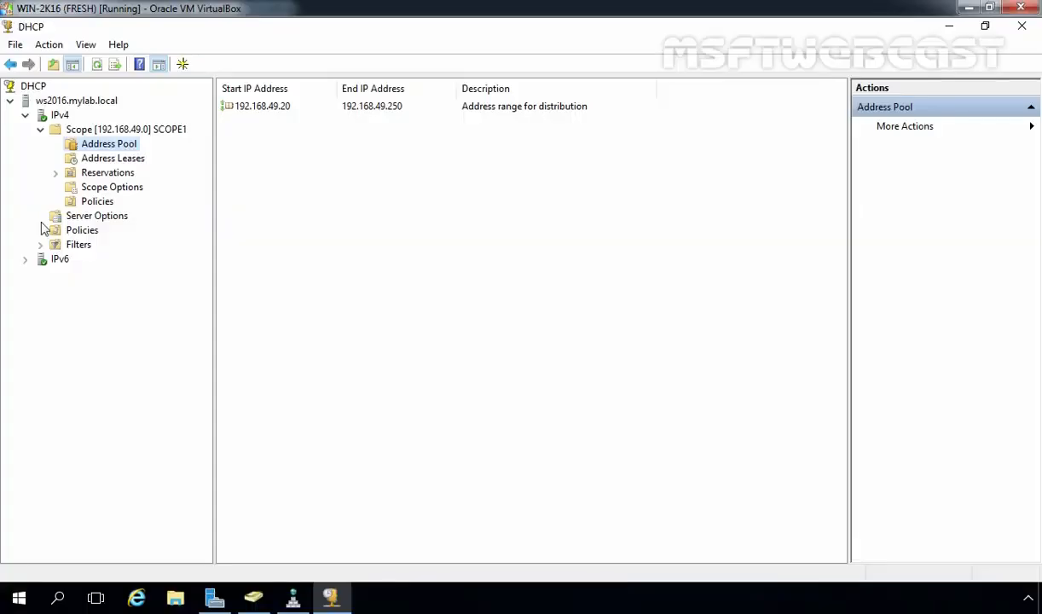
Show SCOPE1's address leases and widen the Name and Unique ID columns for WS10-CLI01's lease
{"action": "left_click", "coordinate": [101, 162]}
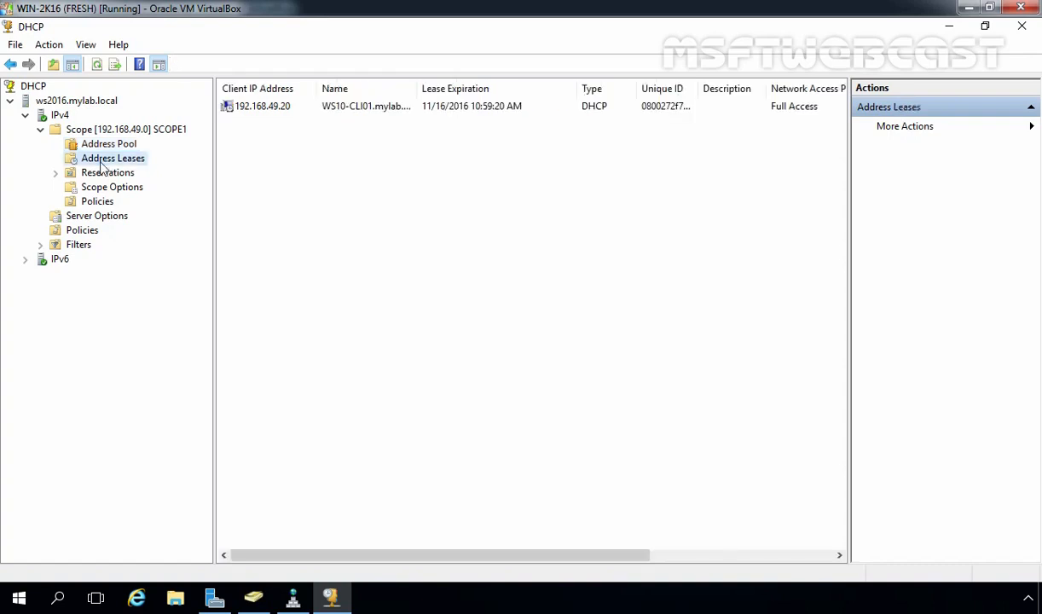
{"action": "double_click", "coordinate": [418, 89]}
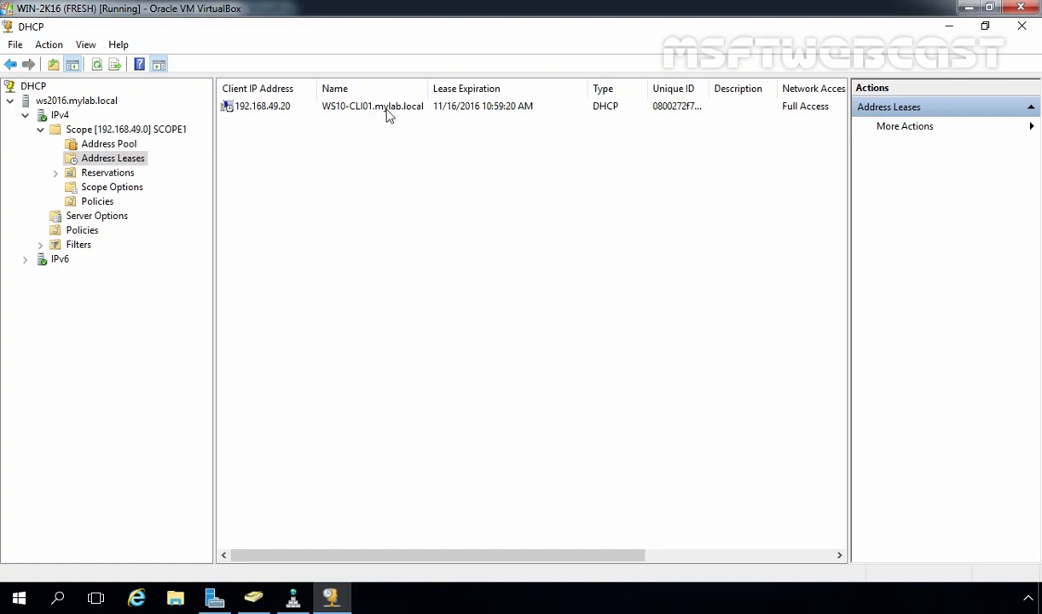
{"action": "left_click_drag", "start_coordinate": [714, 88], "coordinate": [719, 92]}
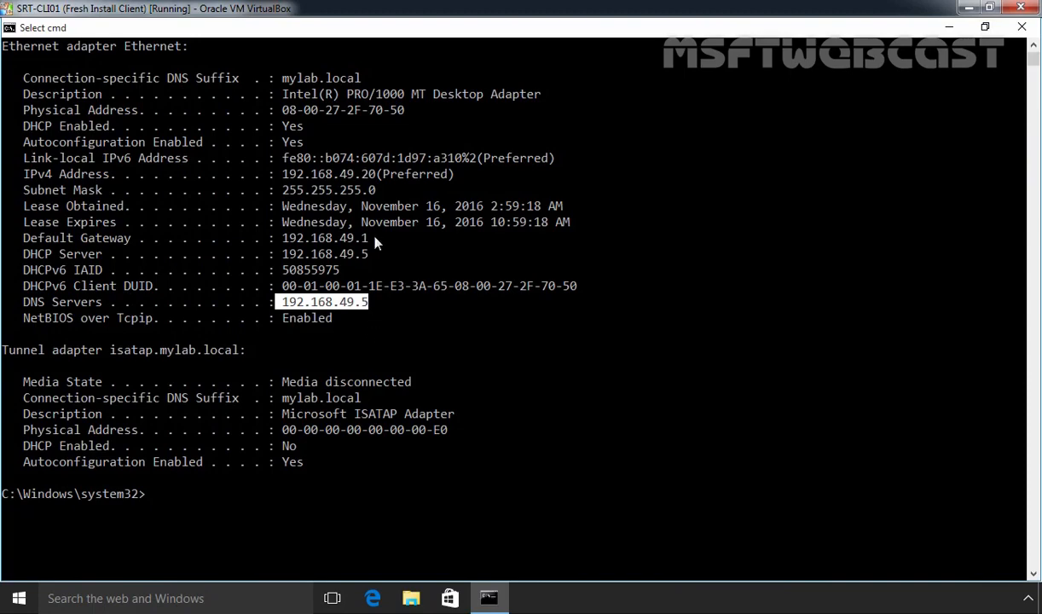
Highlight the client's physical address 08-00-27-2F-70-50, then close Command Prompt
{"action": "left_click_drag", "start_coordinate": [275, 110], "coordinate": [418, 118]}
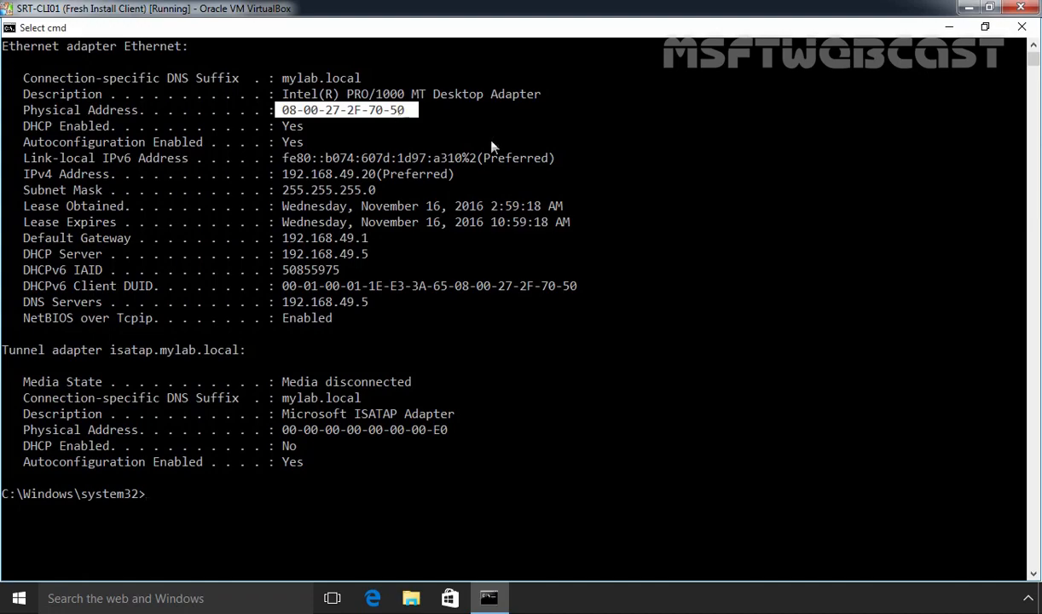
{"action": "left_click", "coordinate": [1023, 33]}
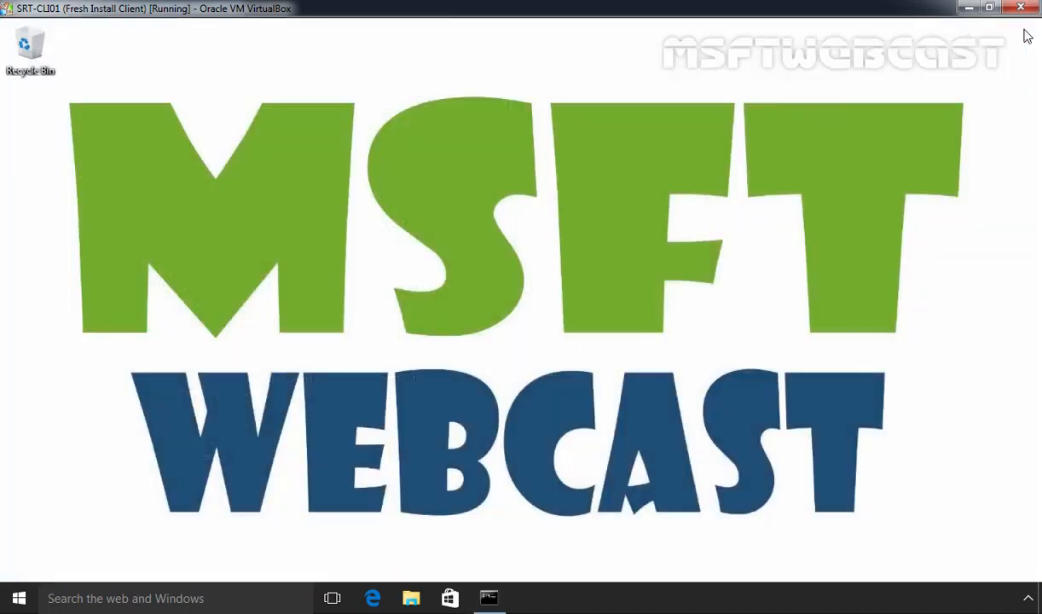
Go to Settings > System > About to see PC WS10-CLI01 in WORKGROUP
{"action": "left_click", "coordinate": [16, 595]}
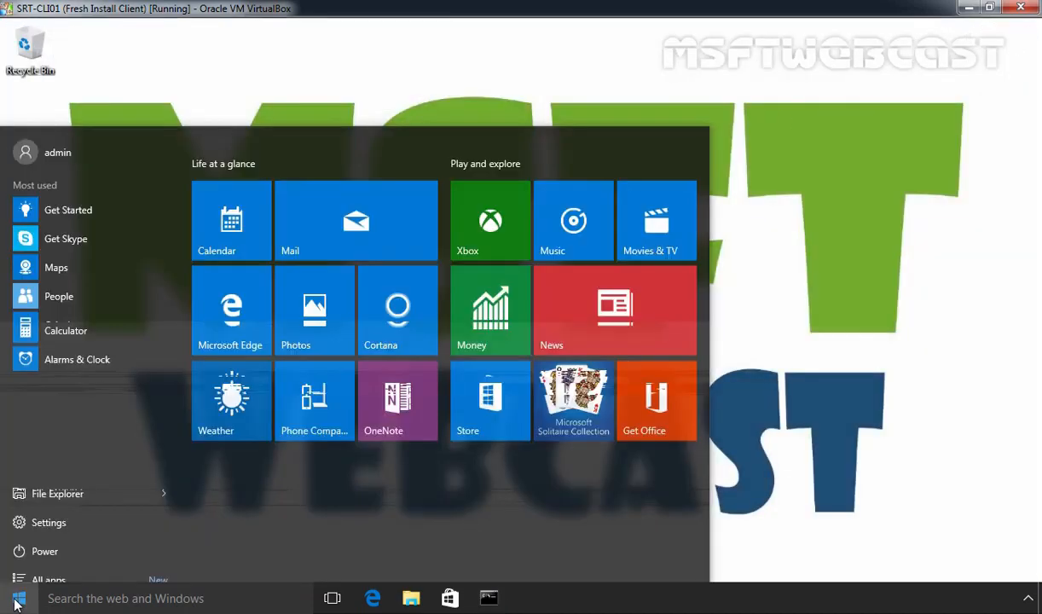
{"action": "left_click", "coordinate": [51, 508]}
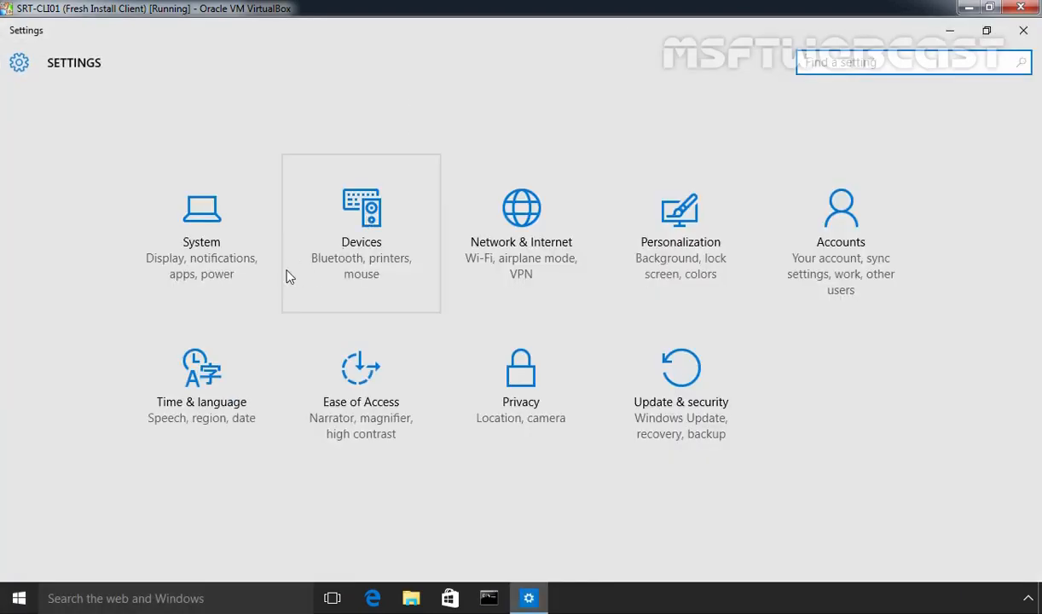
{"action": "left_click", "coordinate": [210, 262]}
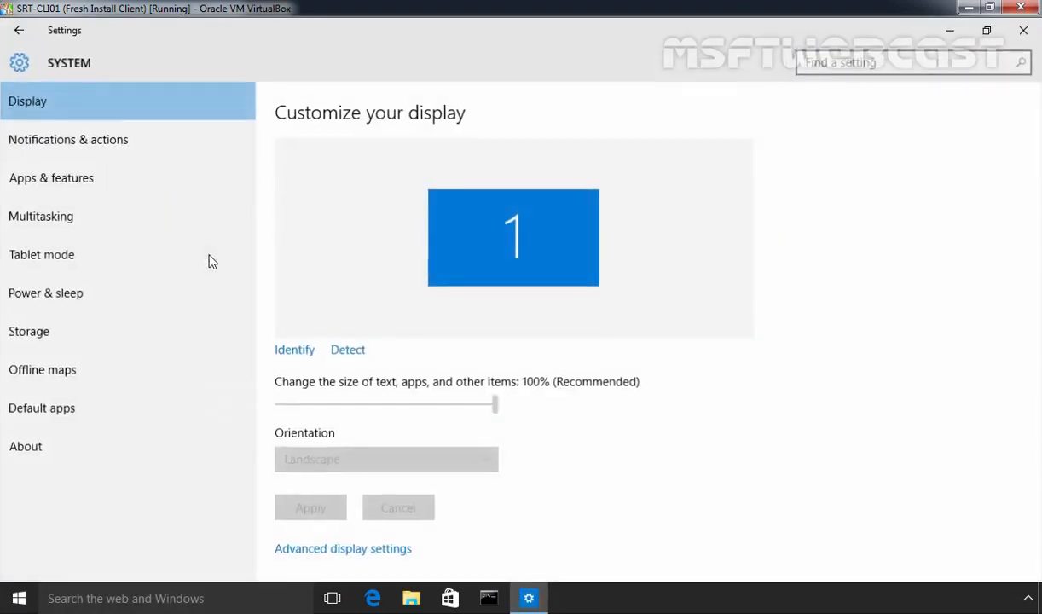
{"action": "left_click", "coordinate": [37, 454]}
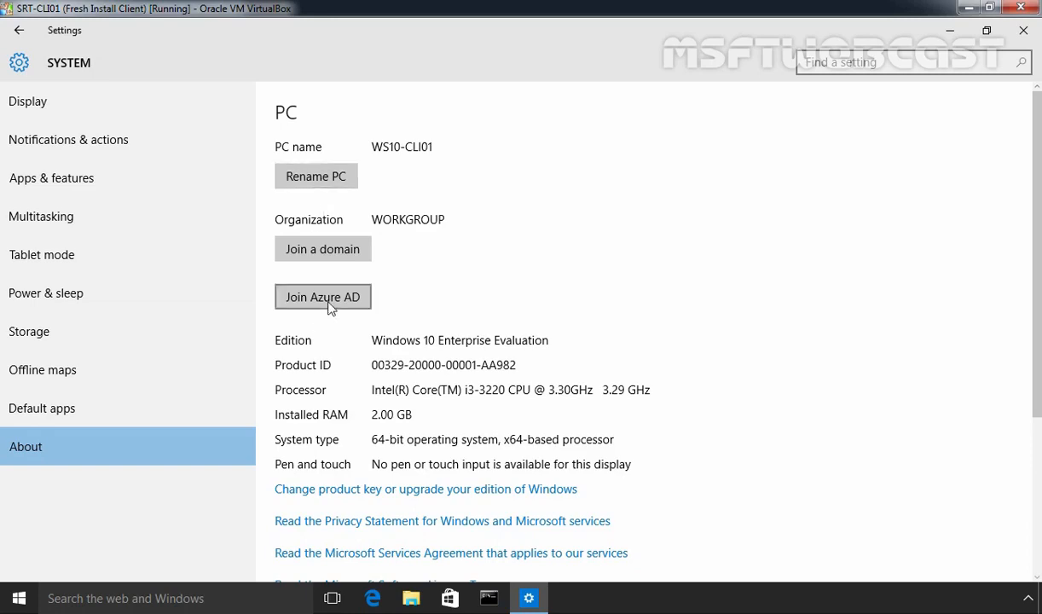
Join the PC to domain mylab with the domain Administrator's credentials, skip adding an account, and restart
{"action": "left_click", "coordinate": [346, 253]}
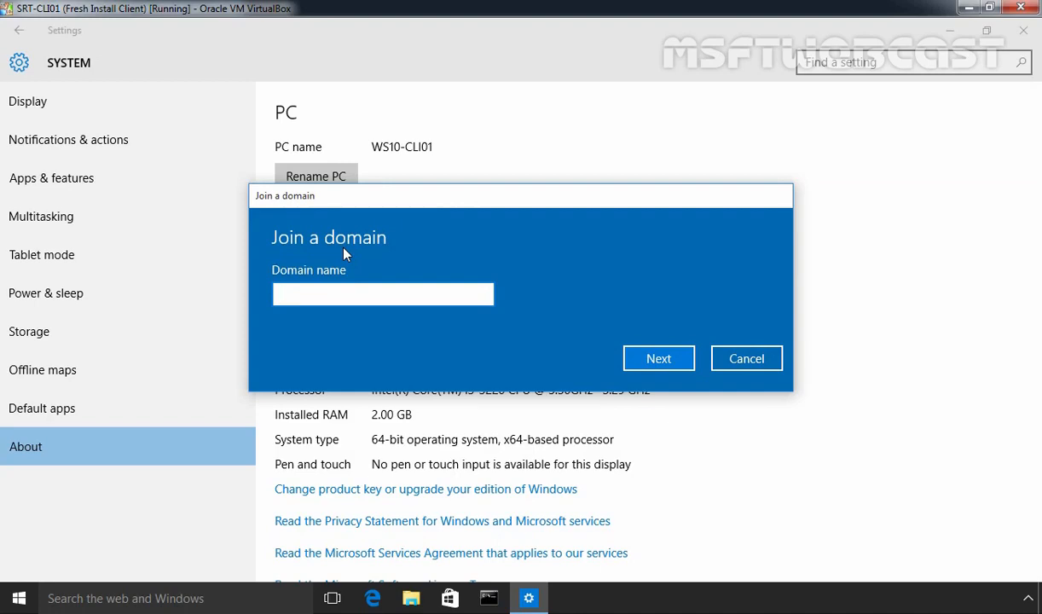
{"action": "type", "text": "mylab"}
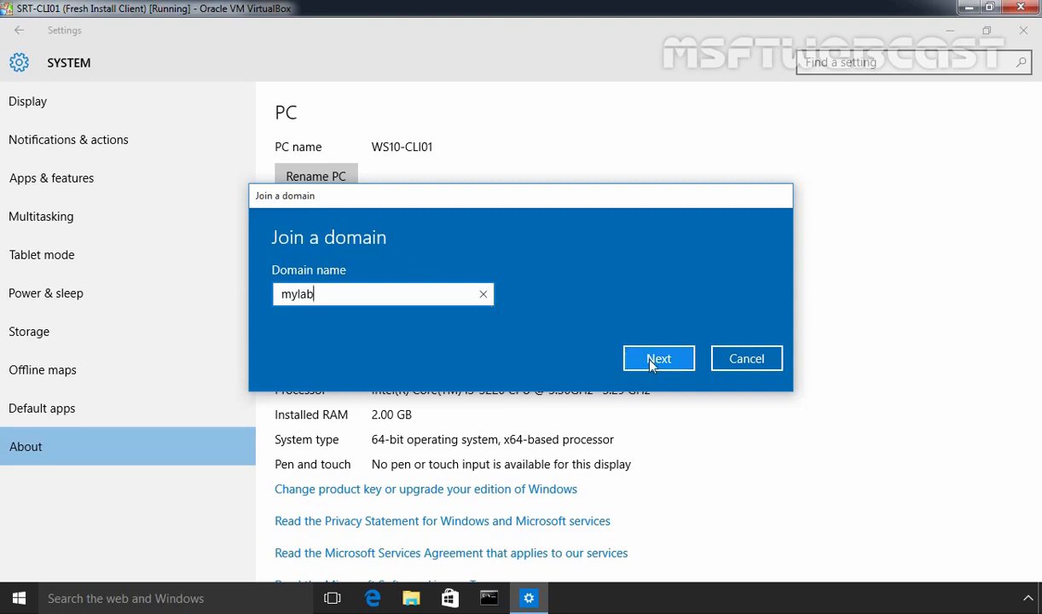
{"action": "left_click", "coordinate": [654, 361]}
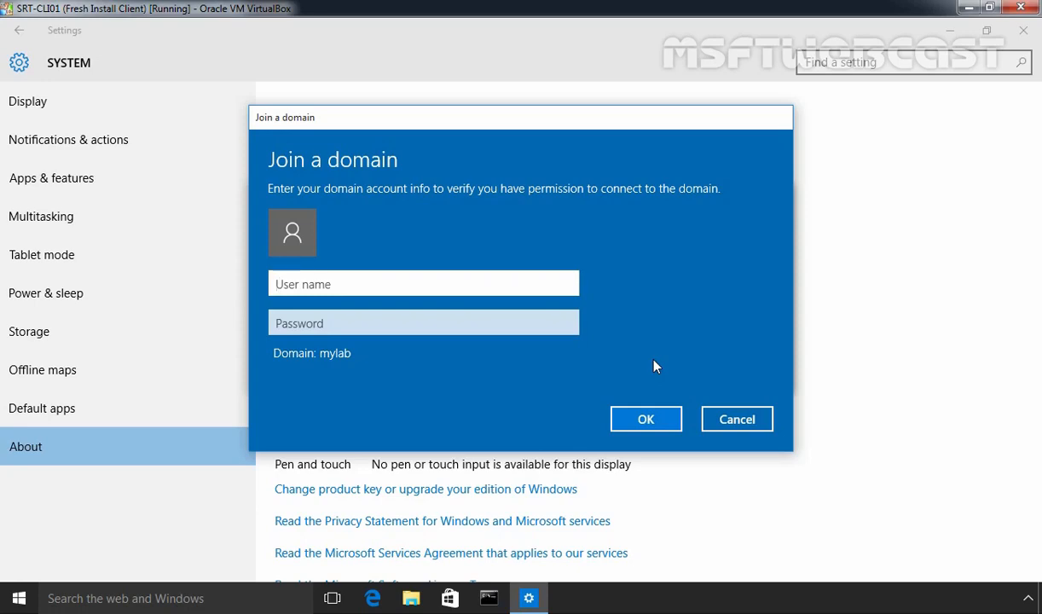
{"action": "type", "text": "Administra"}
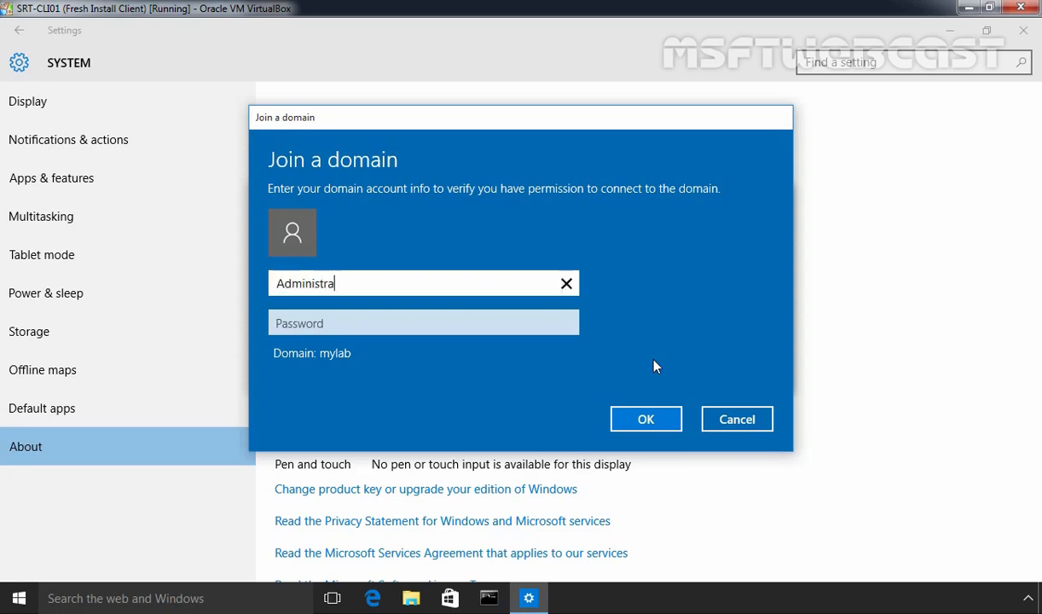
{"action": "type", "text": "tor"}
{"action": "key", "text": "Tab"}
{"action": "type", "text": "****"}
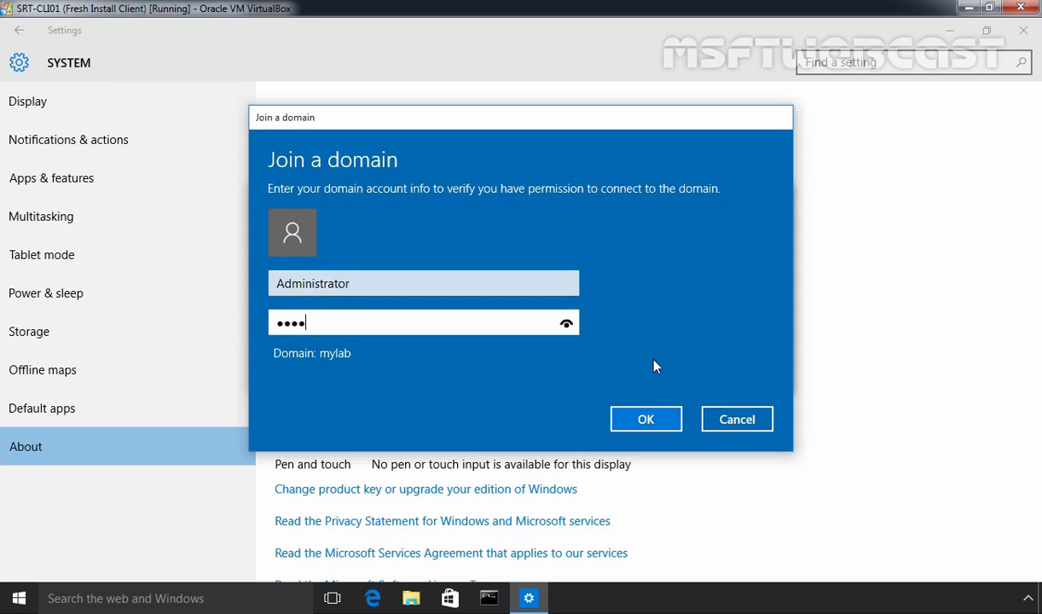
{"action": "type", "text": "****"}
{"action": "left_click", "coordinate": [645, 422]}
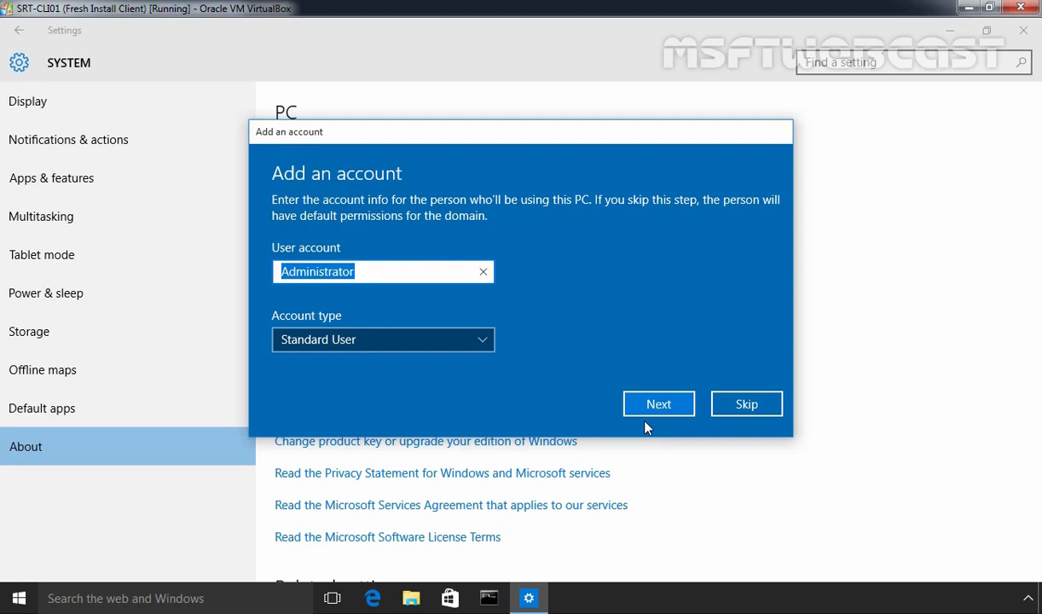
{"action": "left_click", "coordinate": [748, 408]}
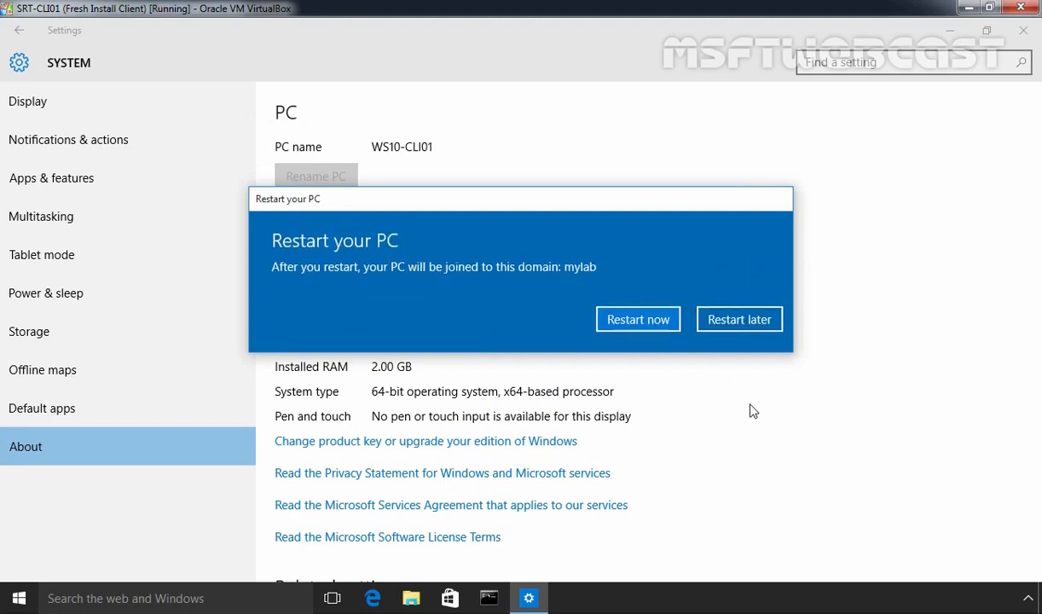
{"action": "left_click", "coordinate": [622, 321]}
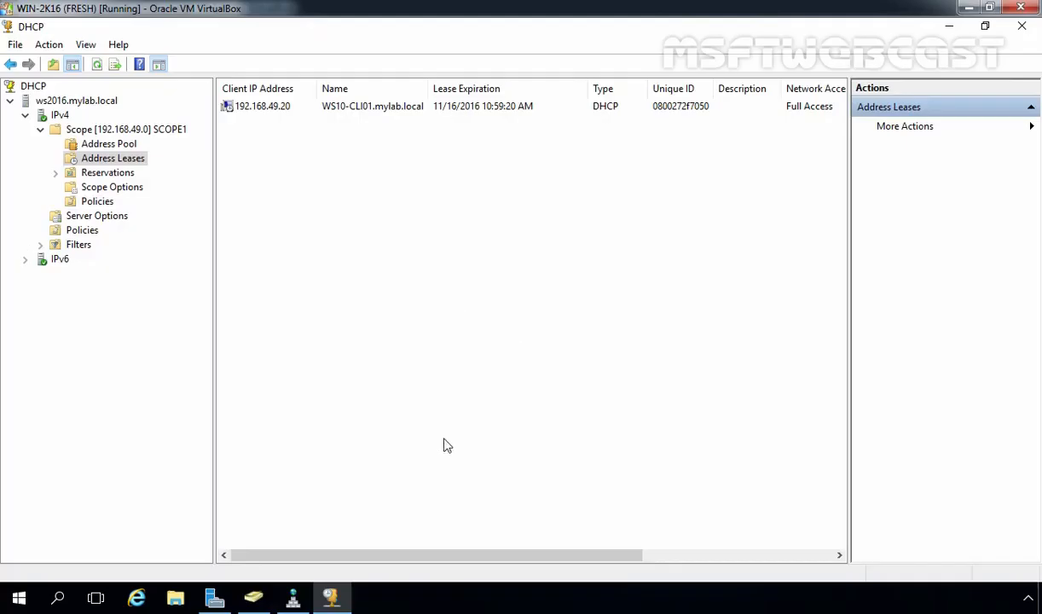
In ADUC, confirm WS10-CLI01 under Computers, then start a new user in mylab.local/Users
{"action": "left_click", "coordinate": [254, 597]}
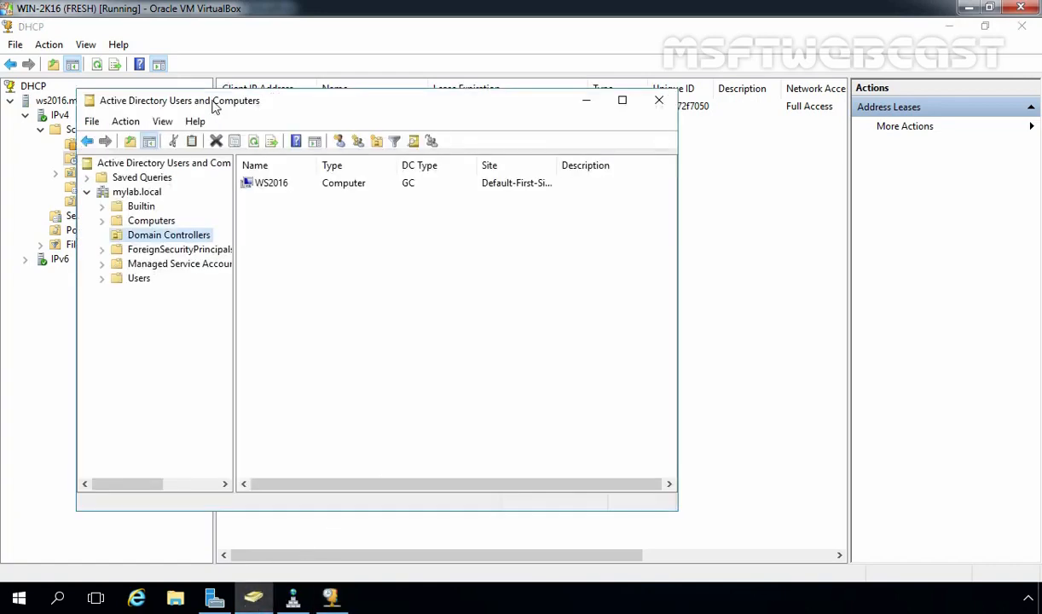
{"action": "left_click", "coordinate": [144, 220]}
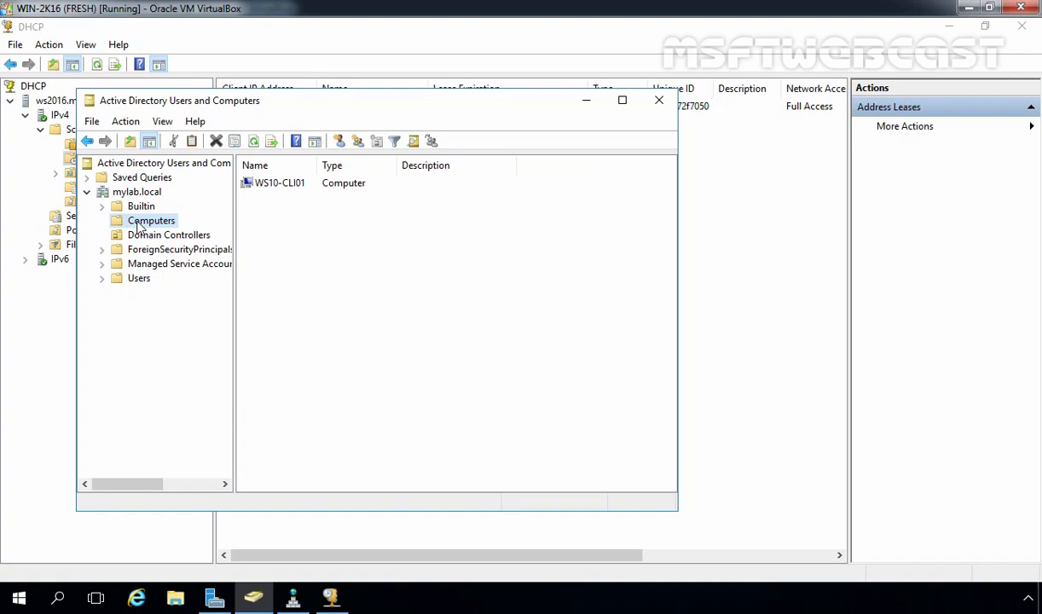
{"action": "left_click", "coordinate": [138, 278]}
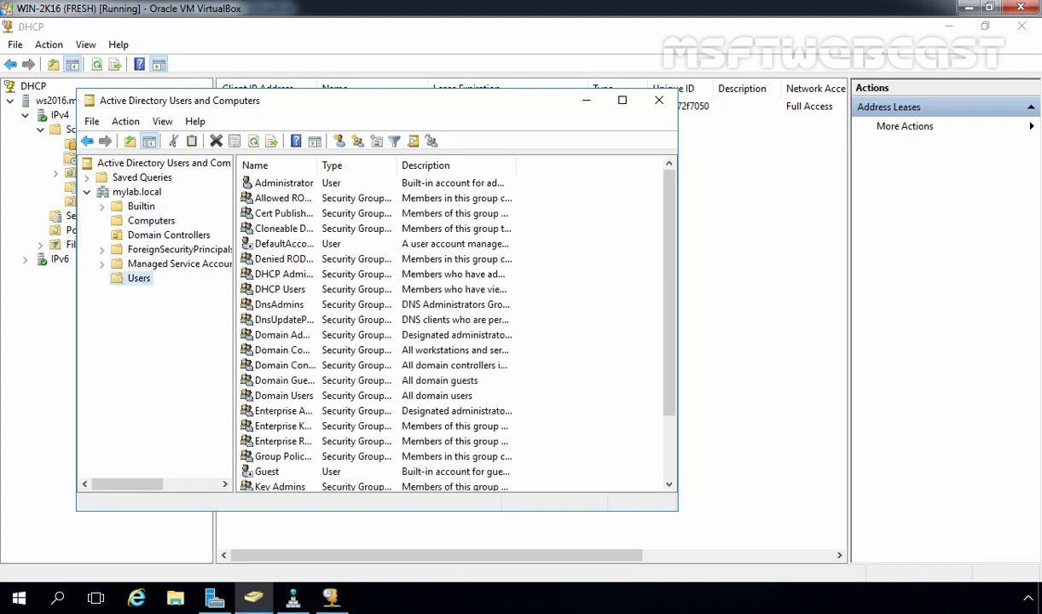
{"action": "left_click", "coordinate": [338, 141]}
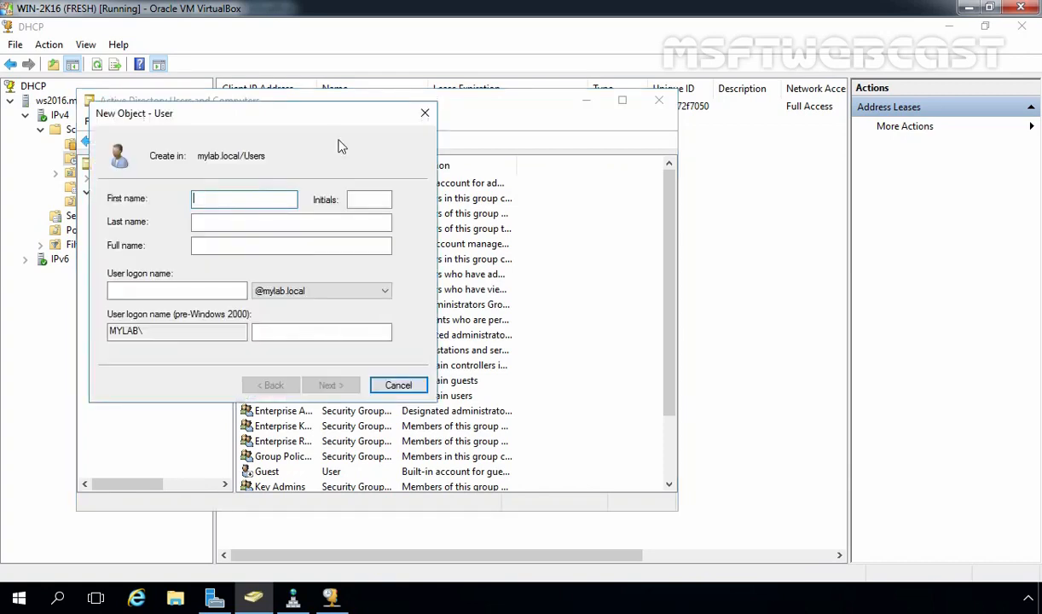
Enter first name User1 and logon name user1 for the new account
{"action": "type", "text": "User11"}
{"action": "key", "text": "BackSpace"}
{"action": "key", "text": "Tab"}
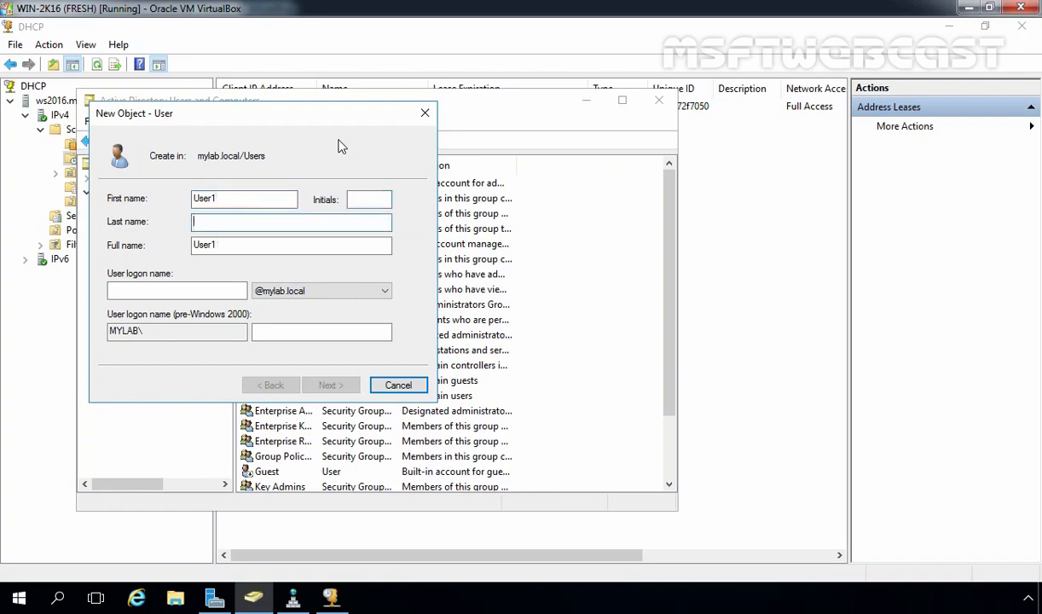
{"action": "key", "text": "Tab"}
{"action": "key", "text": "Tab"}
{"action": "type", "text": "user"}
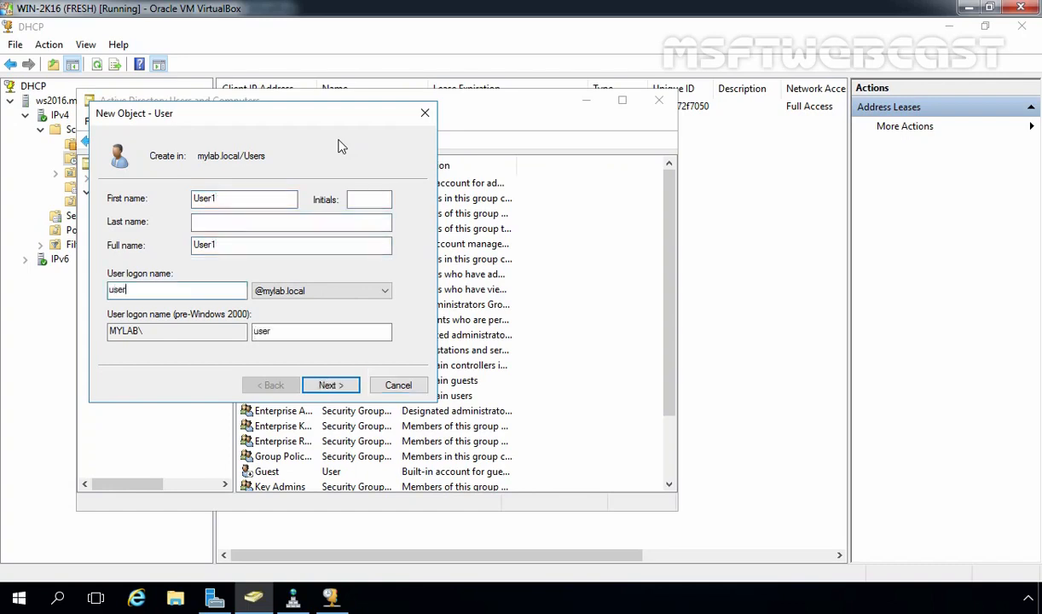
{"action": "type", "text": "1"}
{"action": "left_click", "coordinate": [328, 387]}
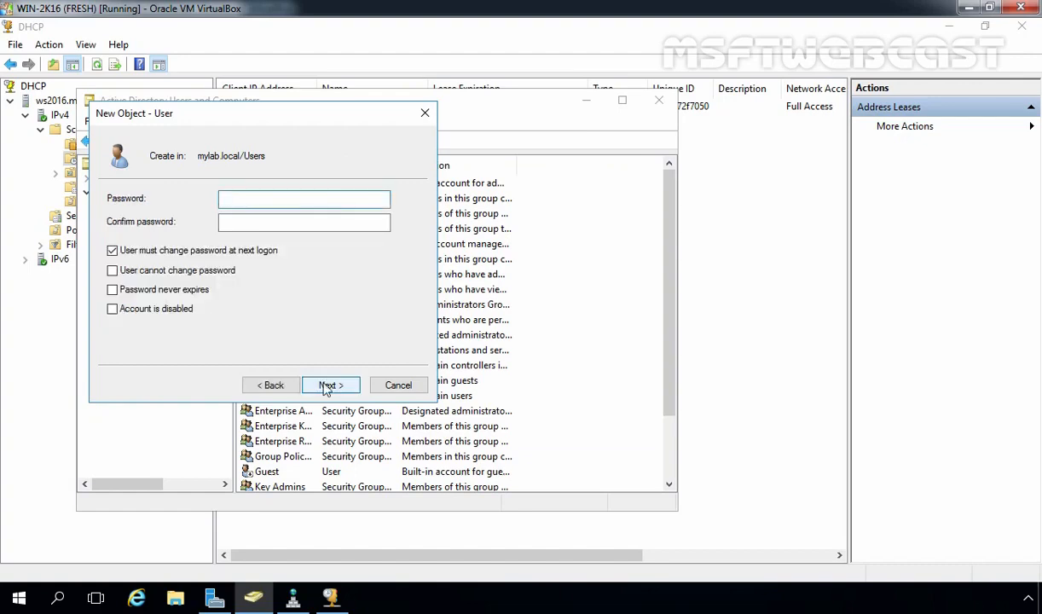
Set a password without forcing a change at next logon, create User1, and select it
{"action": "type", "text": "********"}
{"action": "key", "text": "Tab"}
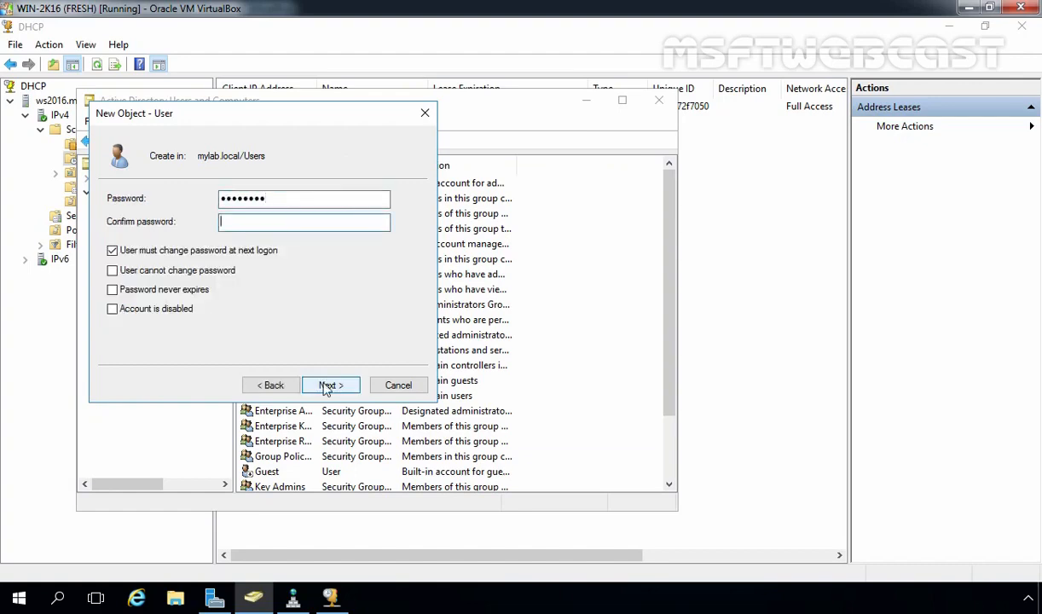
{"action": "type", "text": "********"}
{"action": "left_click", "coordinate": [124, 254]}
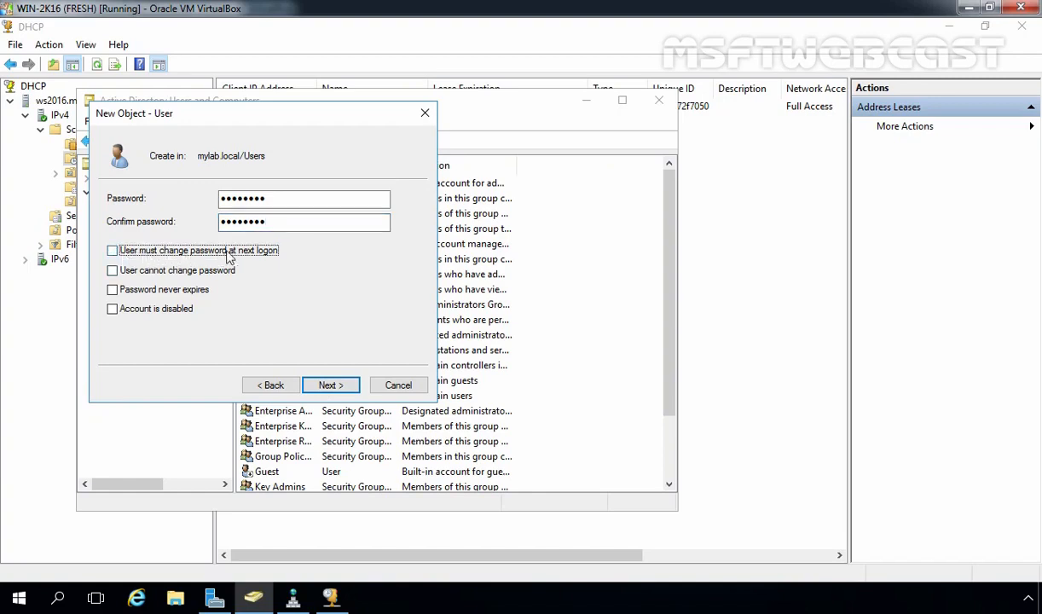
{"action": "left_click", "coordinate": [339, 389]}
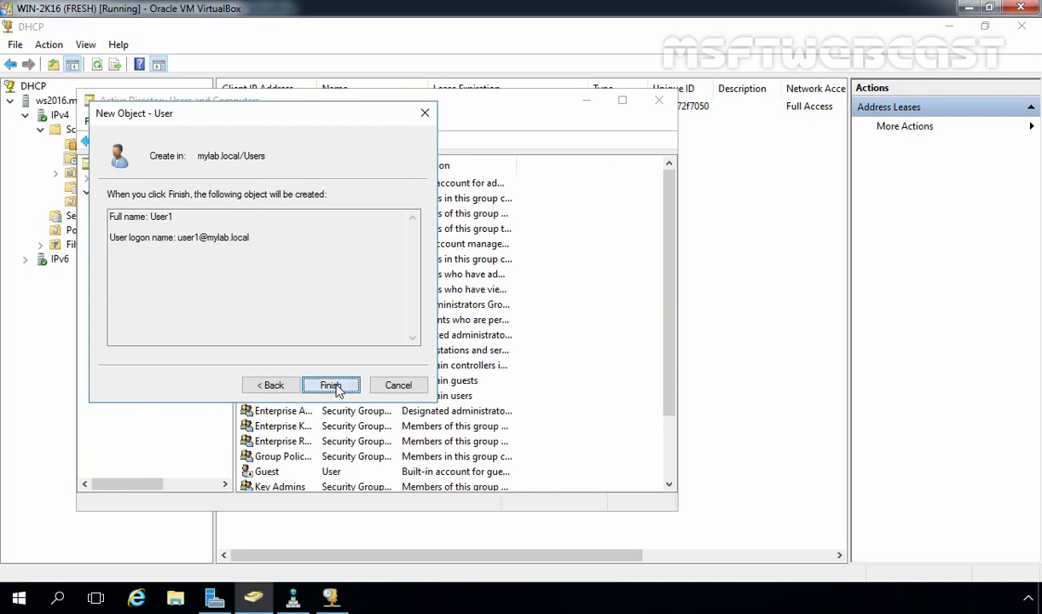
{"action": "left_click", "coordinate": [332, 385]}
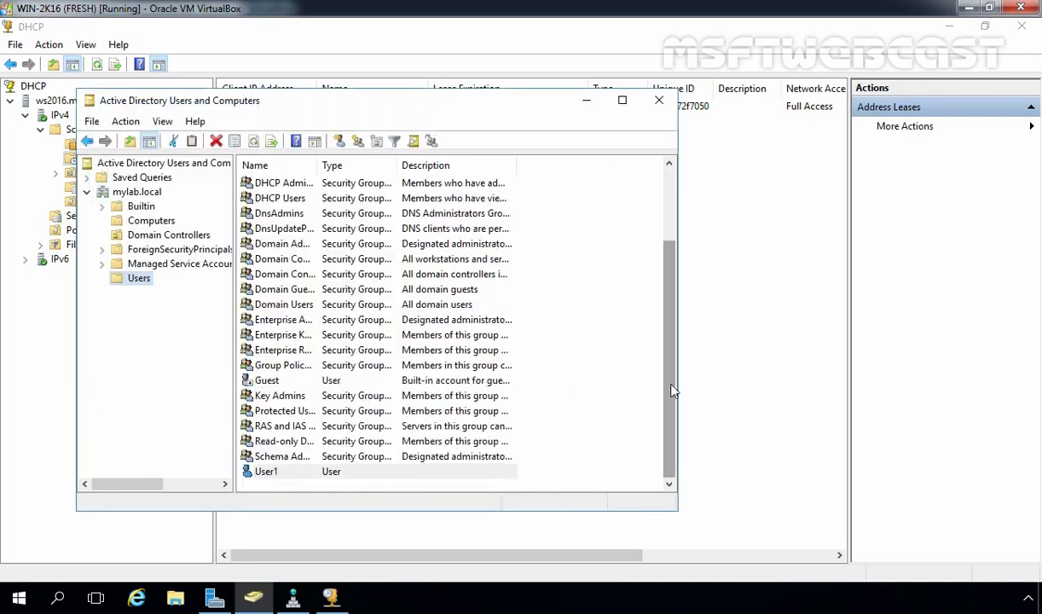
{"action": "left_click", "coordinate": [273, 479]}
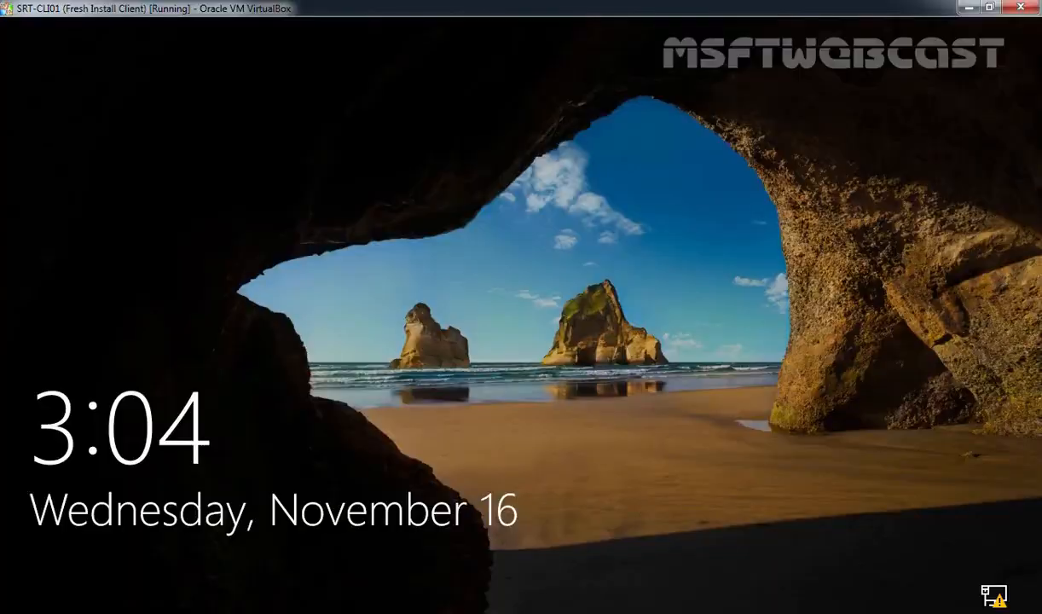
Sign in to the client as MYLAB user user1 with its password via Other user
{"action": "left_click", "coordinate": [571, 531]}
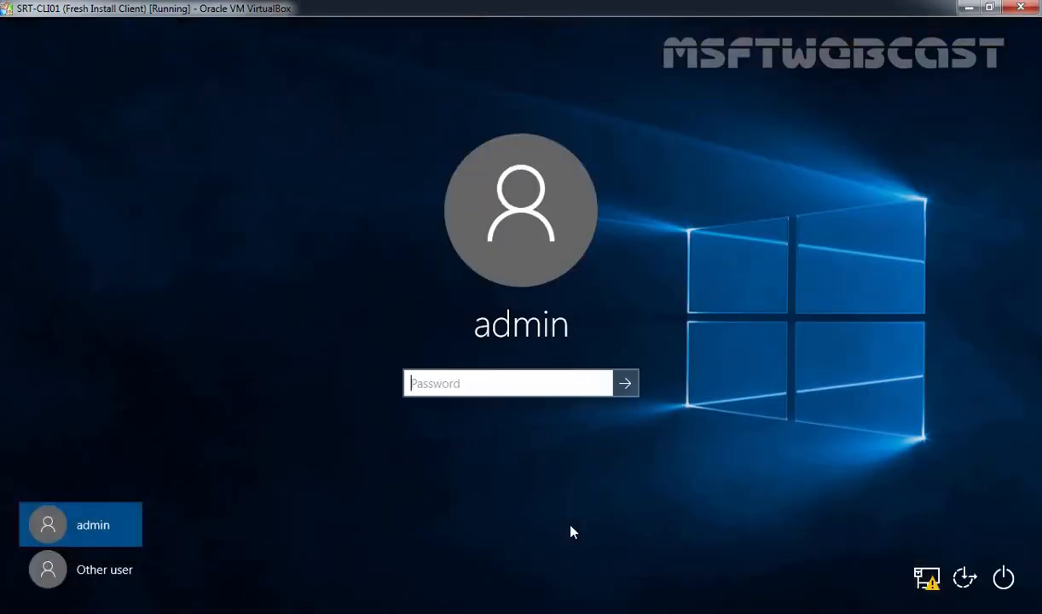
{"action": "left_click", "coordinate": [87, 571]}
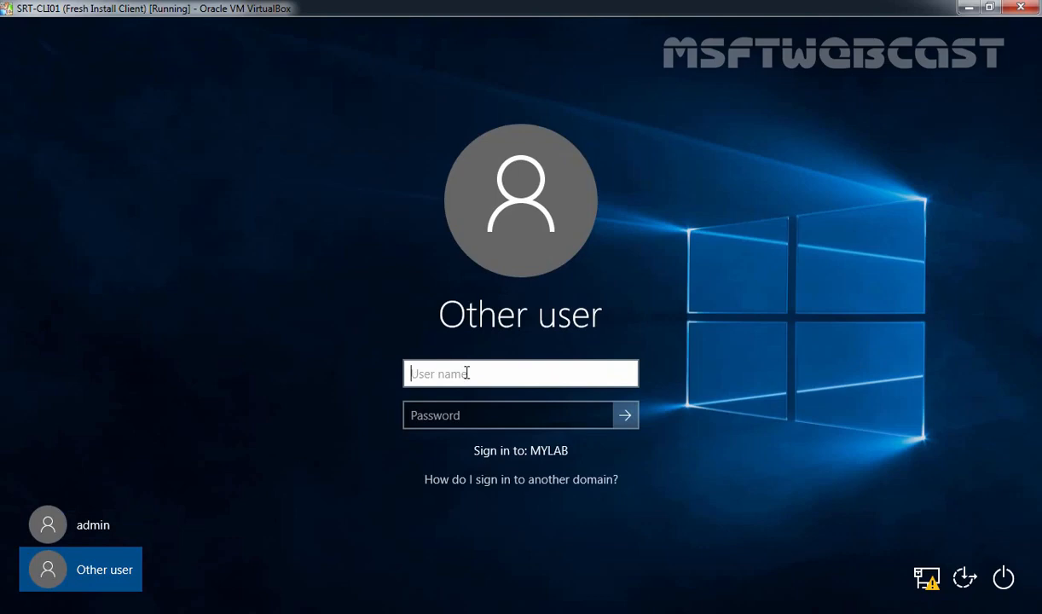
{"action": "type", "text": "user1"}
{"action": "key", "text": "Tab"}
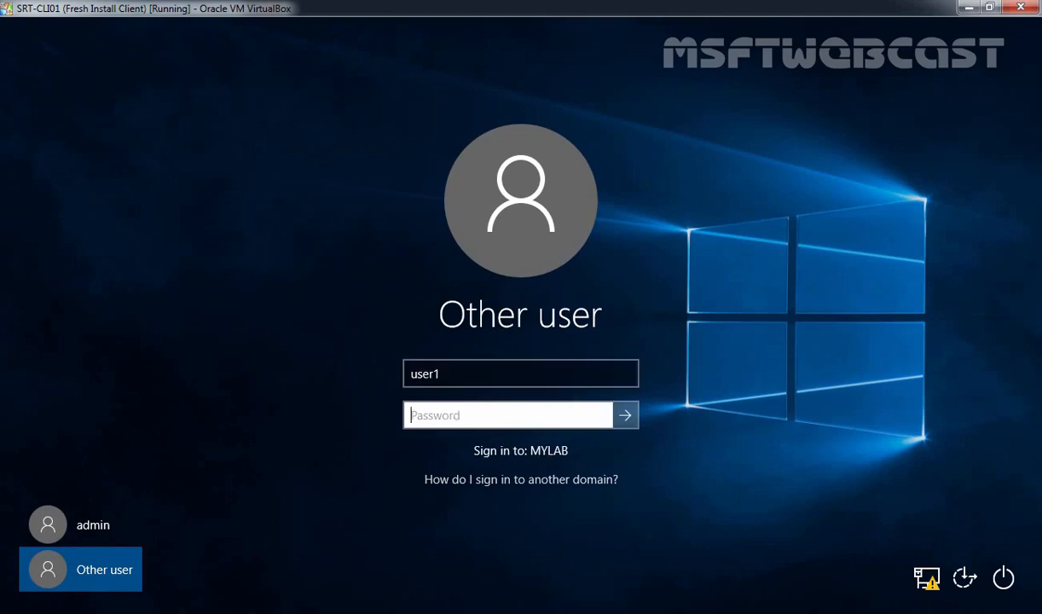
{"action": "type", "text": "Password1"}
{"action": "key", "text": "Return"}
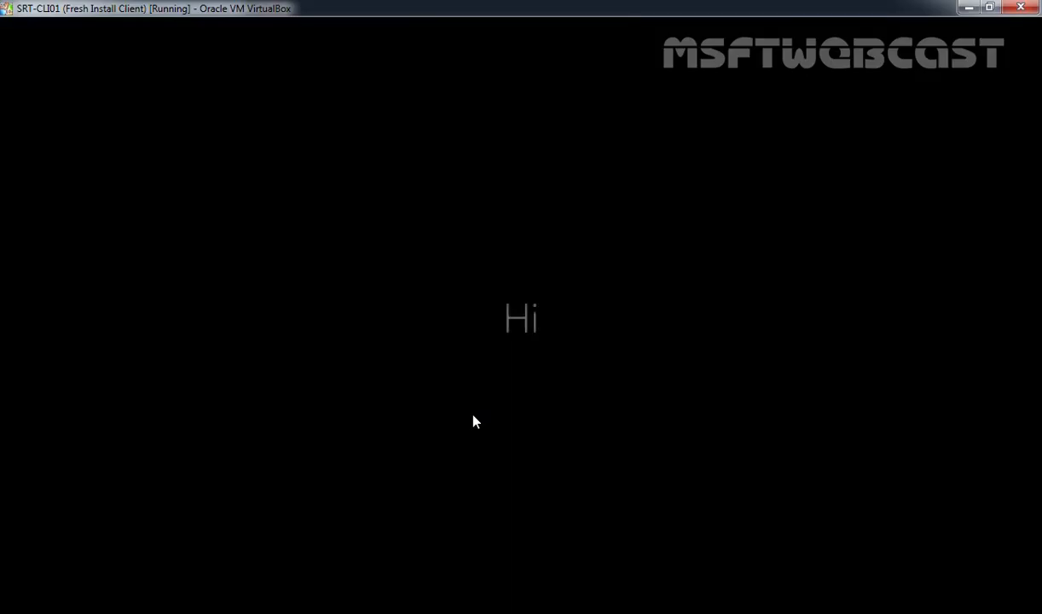